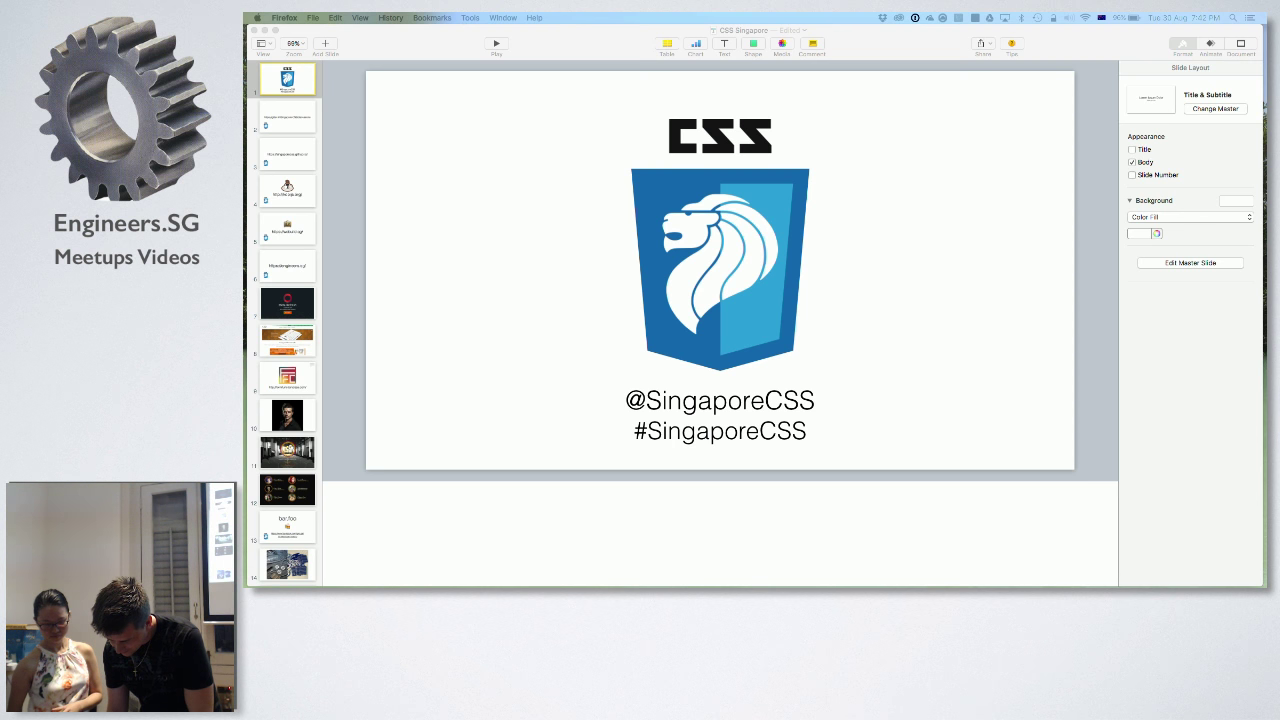
- Switch from the CSS Singapore Keynote deck to the Chrome window with the NYT article
key("super+Tab")
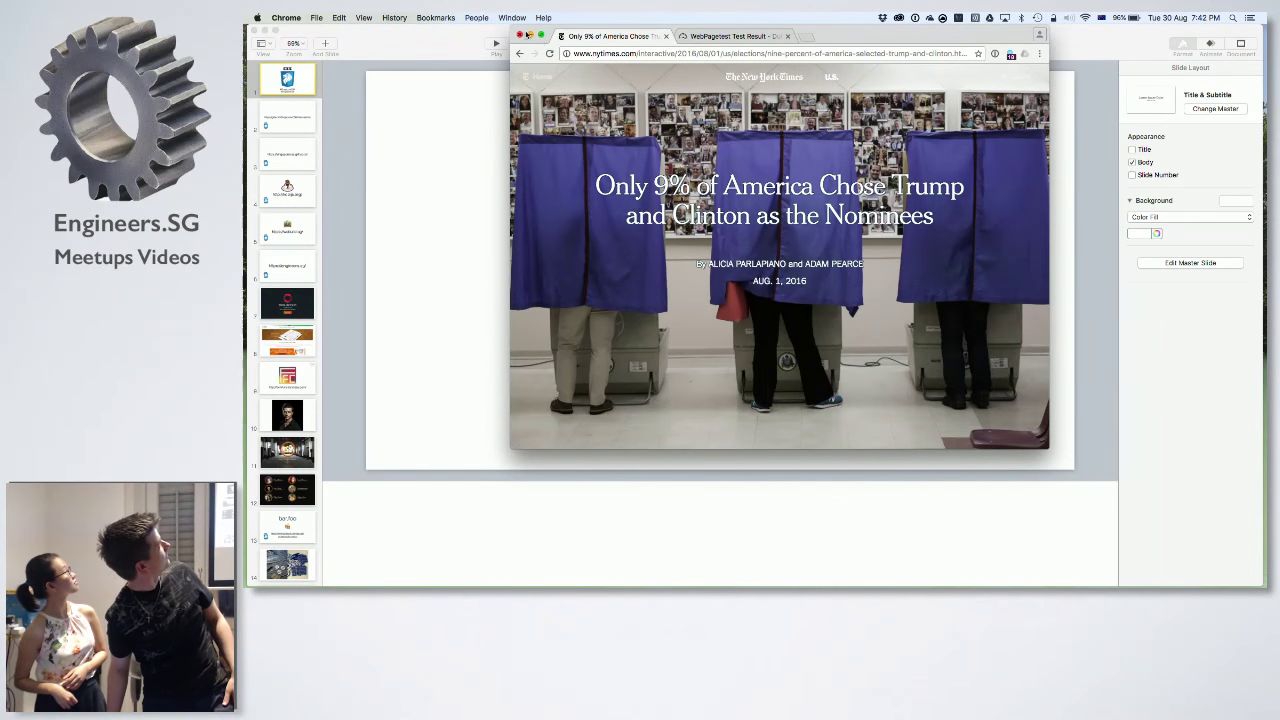
- Maximize the Chrome window showing the New York Times 2016 nominees article
left_click(541, 37)
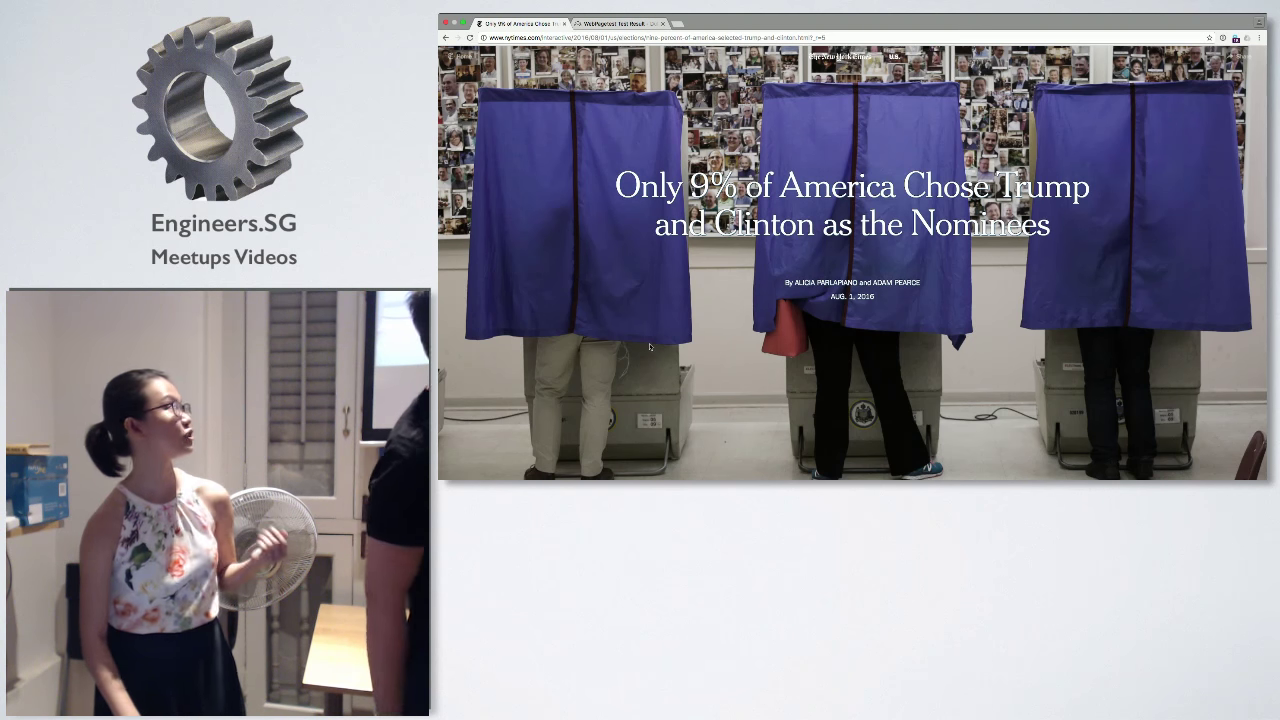
scroll(665, 331, "up", 1)
scroll(665, 331, "down", 1)
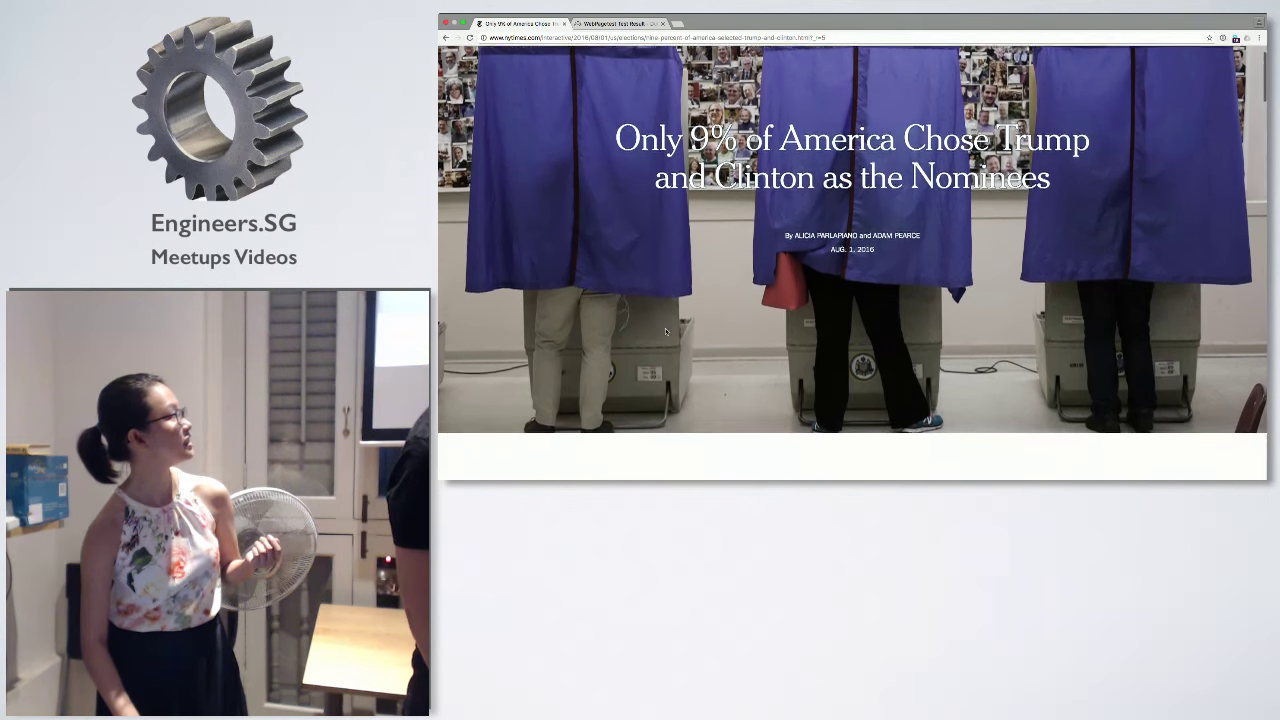
scroll(665, 331, "down", 1)
scroll(665, 331, "down", 1)
scroll(665, 331, "down", 3)
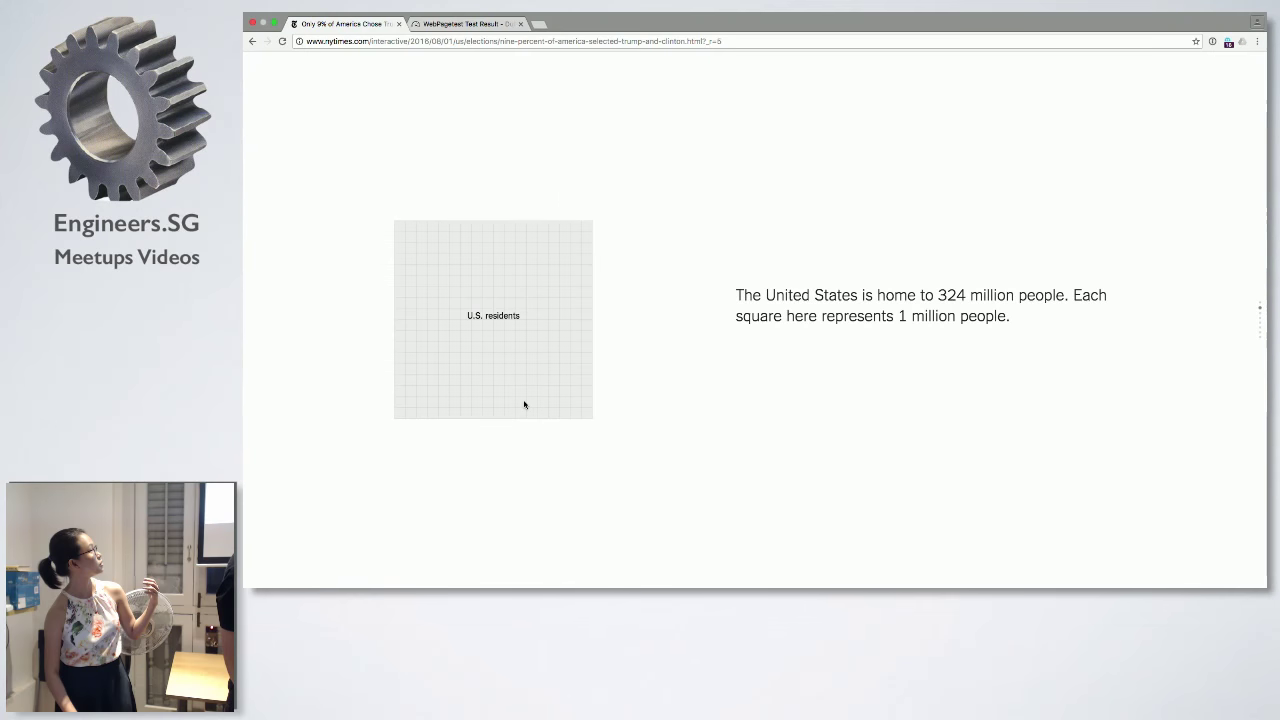
scroll(638, 405, "down", 1)
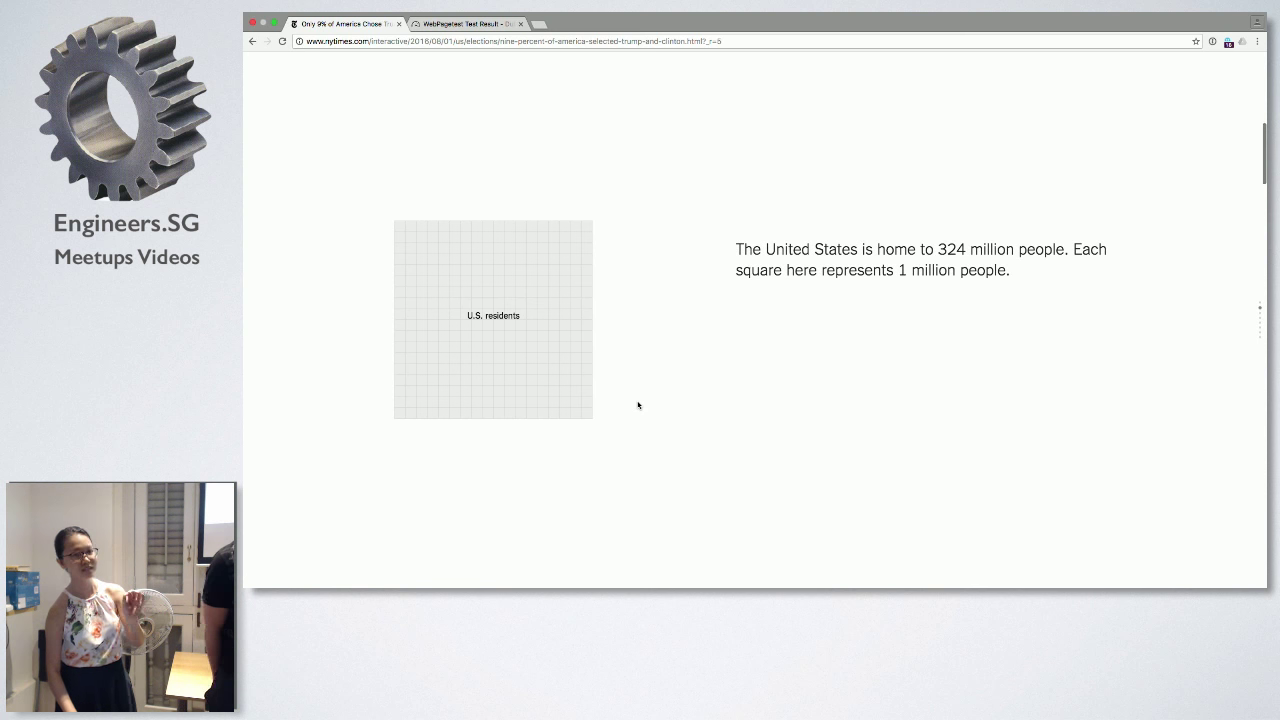
scroll(638, 405, "down", 1)
scroll(638, 405, "down", 1)
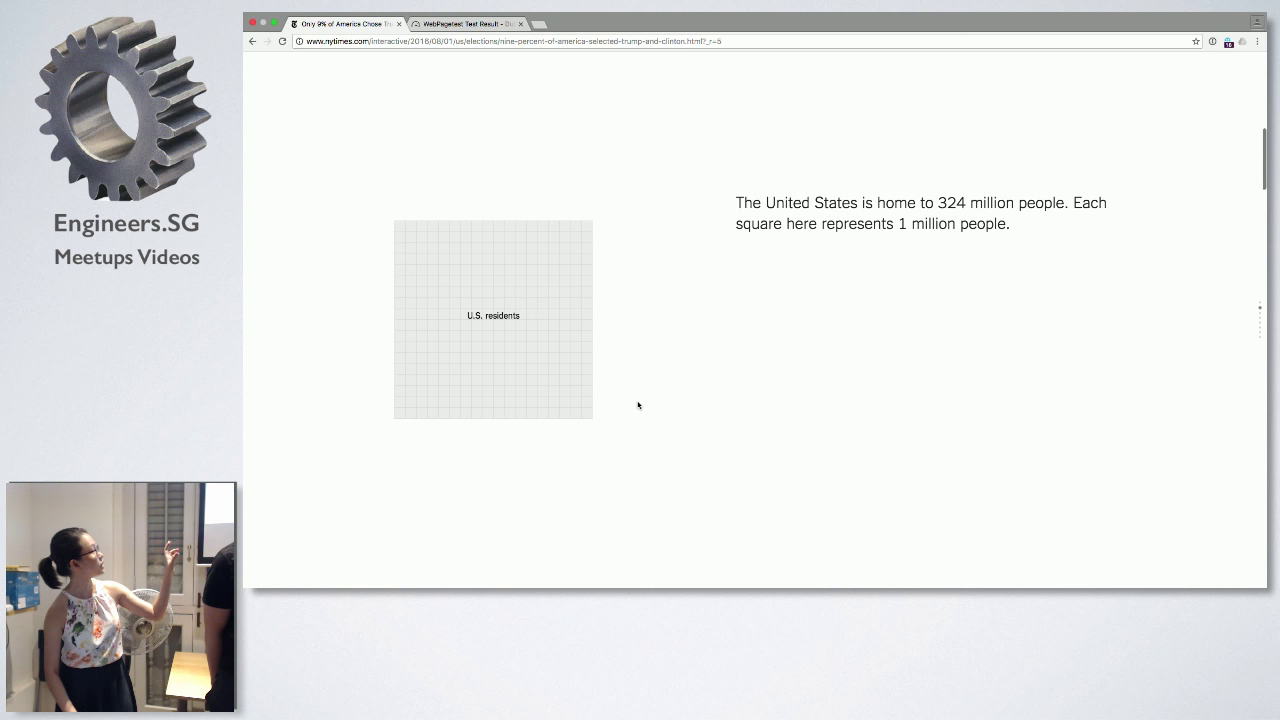
scroll(638, 405, "down", 2)
scroll(638, 405, "down", 2)
scroll(638, 405, "down", 1)
scroll(638, 405, "down", 2)
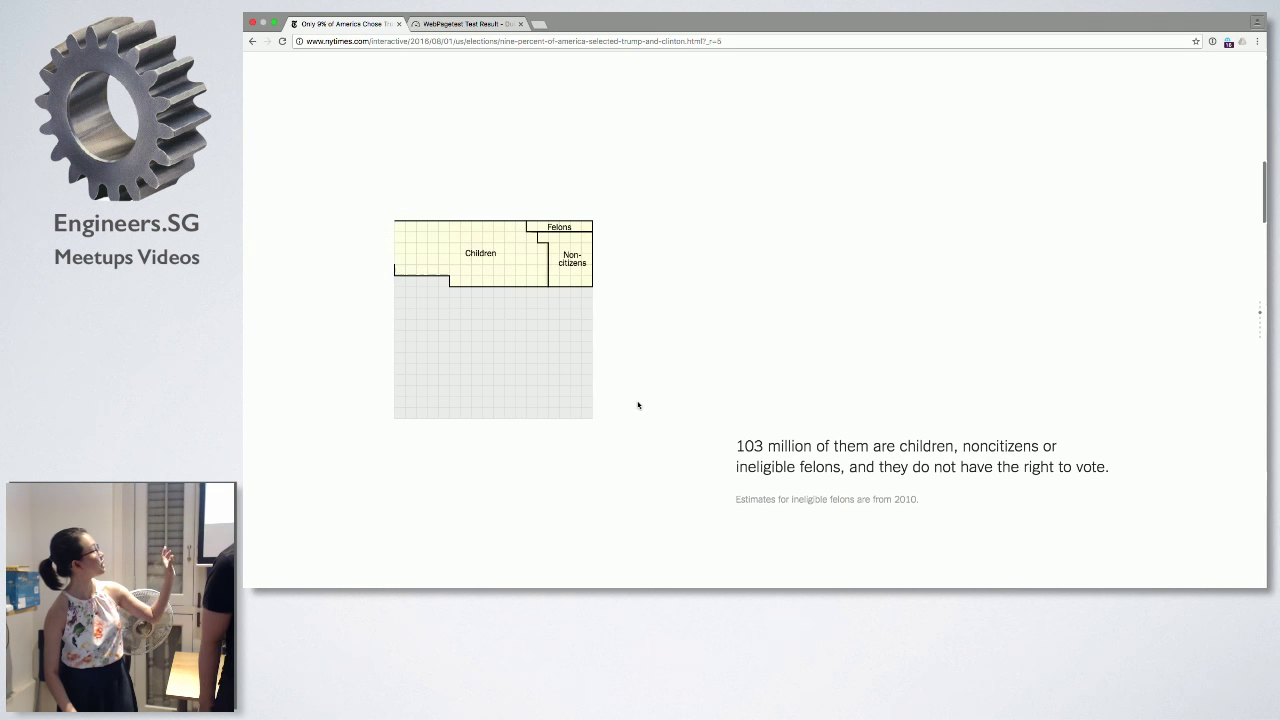
scroll(638, 405, "down", 1)
scroll(638, 405, "down", 1)
scroll(638, 405, "down", 3)
scroll(638, 405, "down", 1)
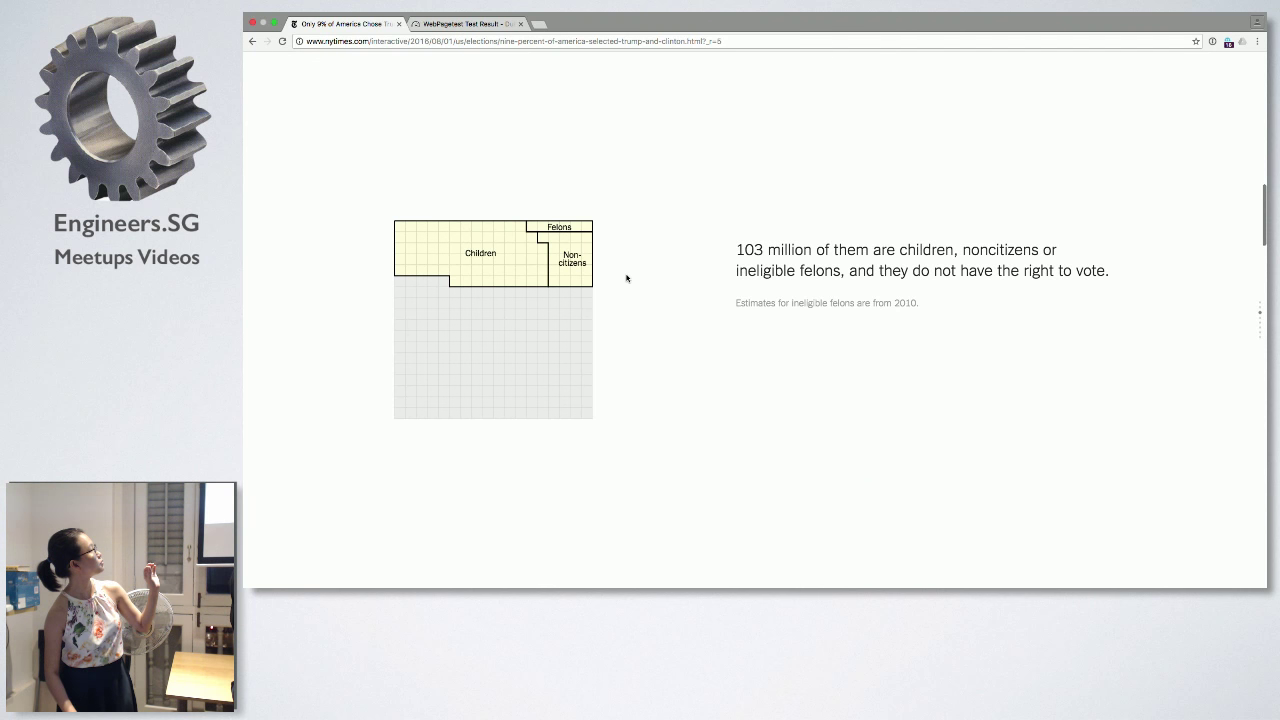
scroll(708, 340, "down", 1)
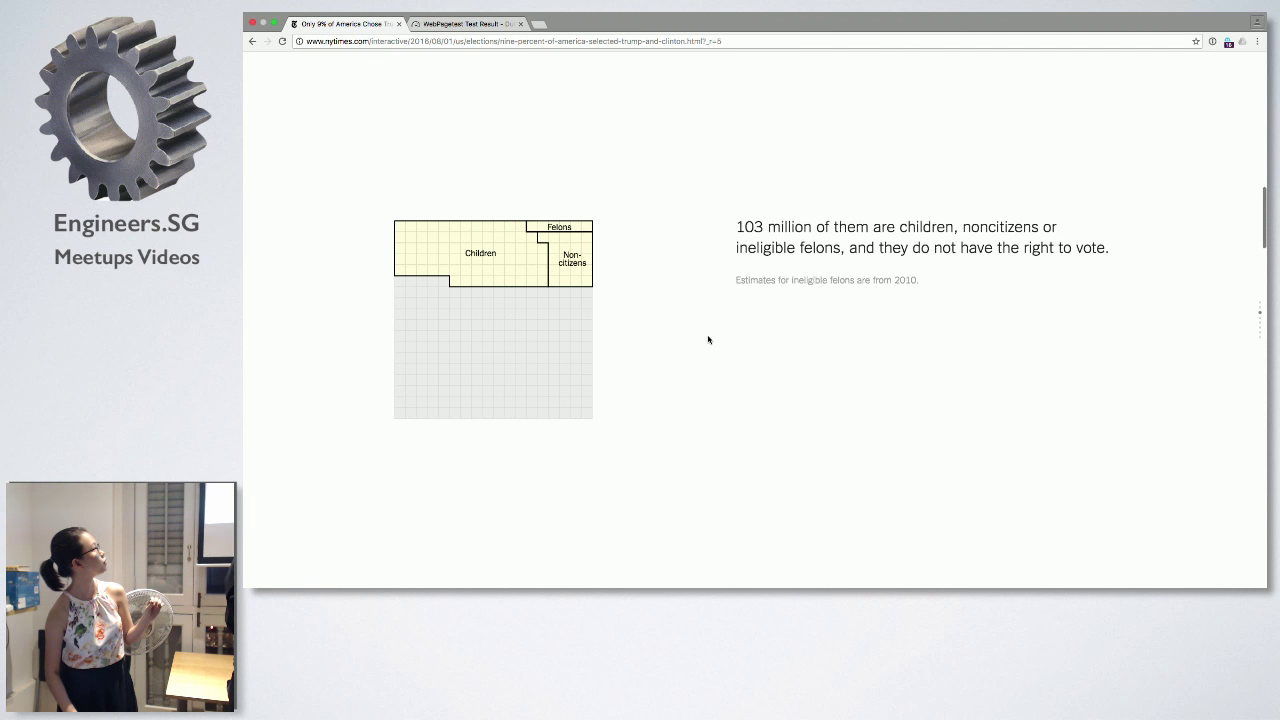
scroll(708, 340, "down", 1)
scroll(708, 340, "down", 2)
scroll(708, 340, "down", 3)
scroll(708, 340, "down", 1)
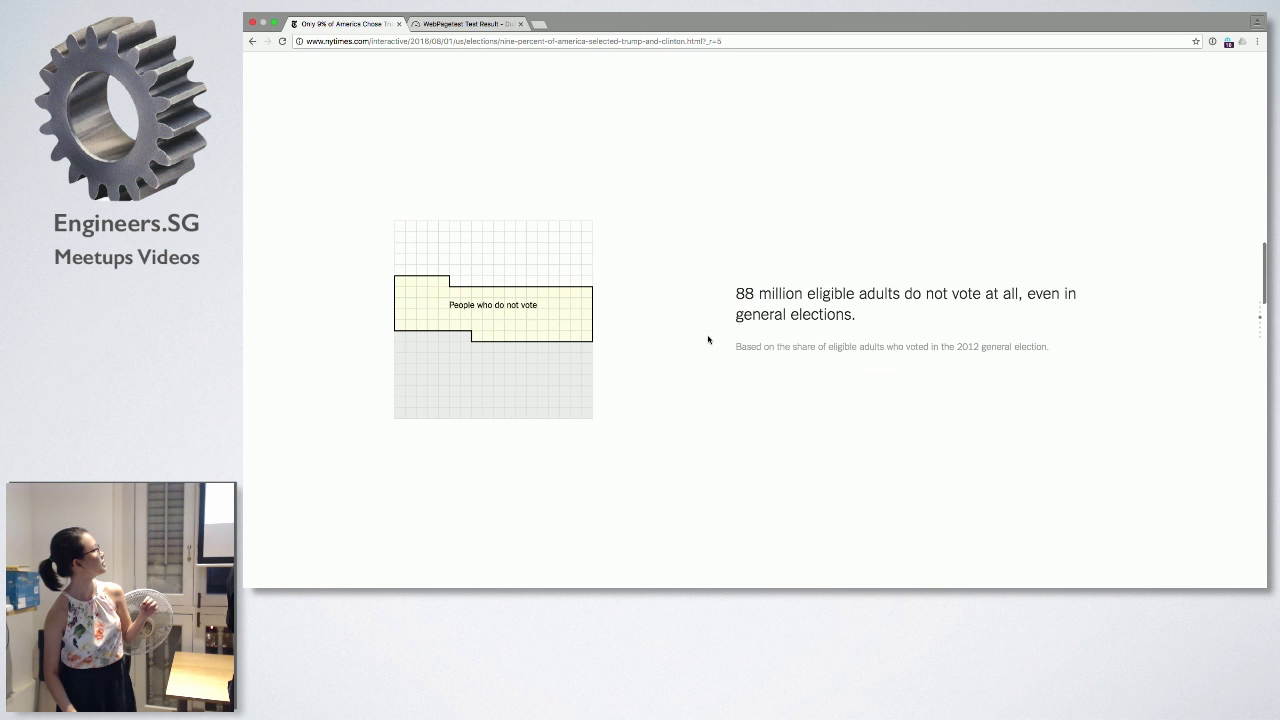
scroll(708, 340, "down", 1)
scroll(708, 340, "down", 1)
scroll(708, 340, "down", 1)
scroll(708, 340, "down", 2)
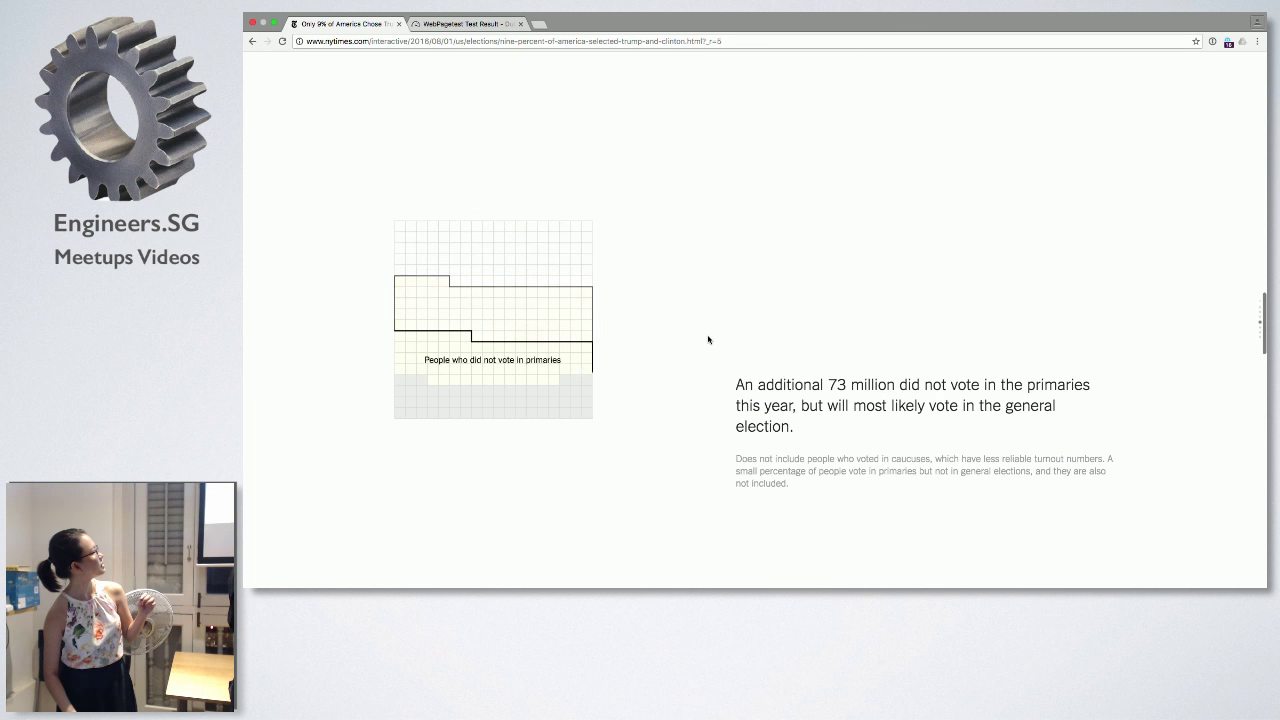
scroll(708, 340, "down", 1)
scroll(708, 340, "down", 1)
scroll(708, 340, "down", 2)
scroll(708, 340, "down", 3)
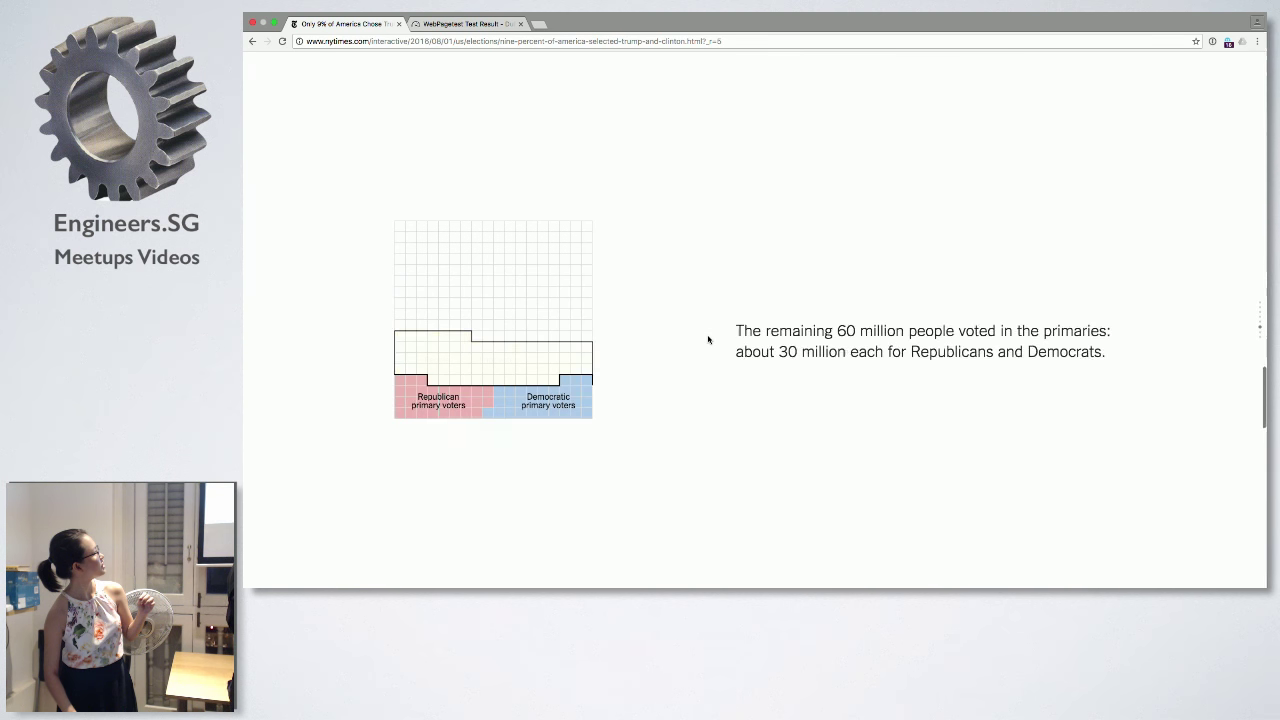
scroll(708, 340, "down", 2)
scroll(708, 340, "down", 1)
scroll(708, 340, "down", 2)
scroll(708, 340, "down", 2)
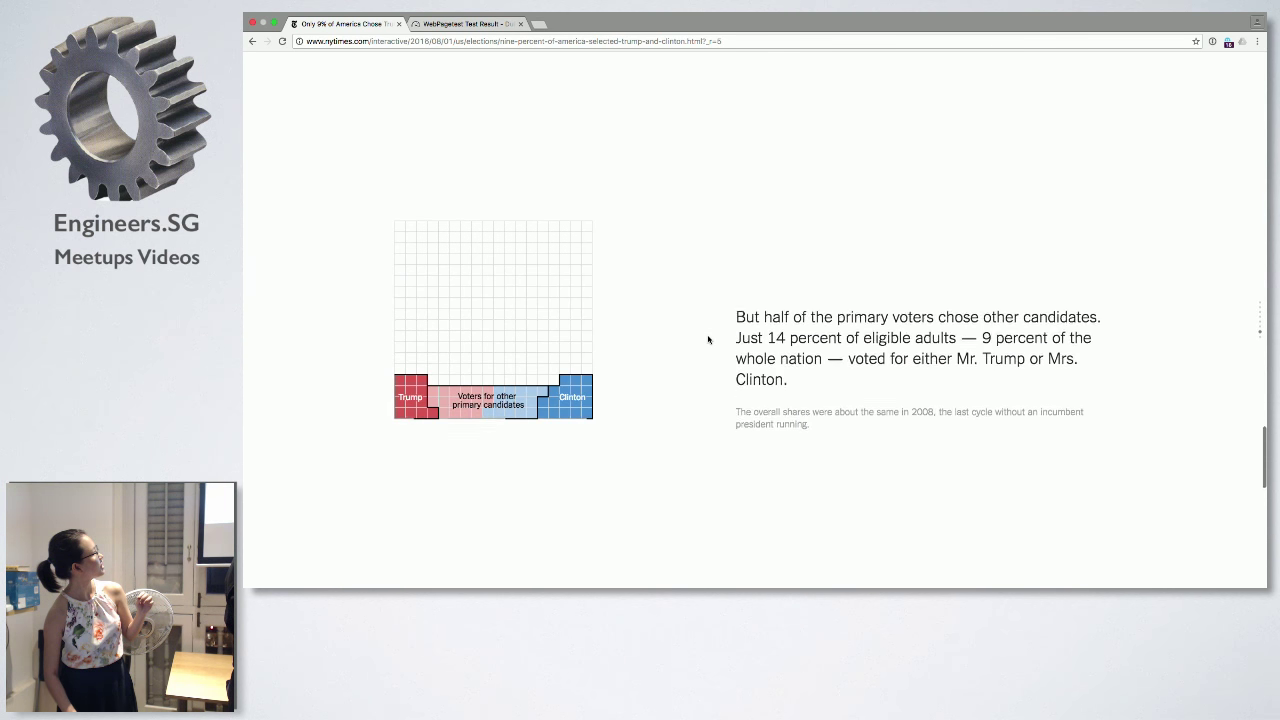
scroll(708, 340, "down", 1)
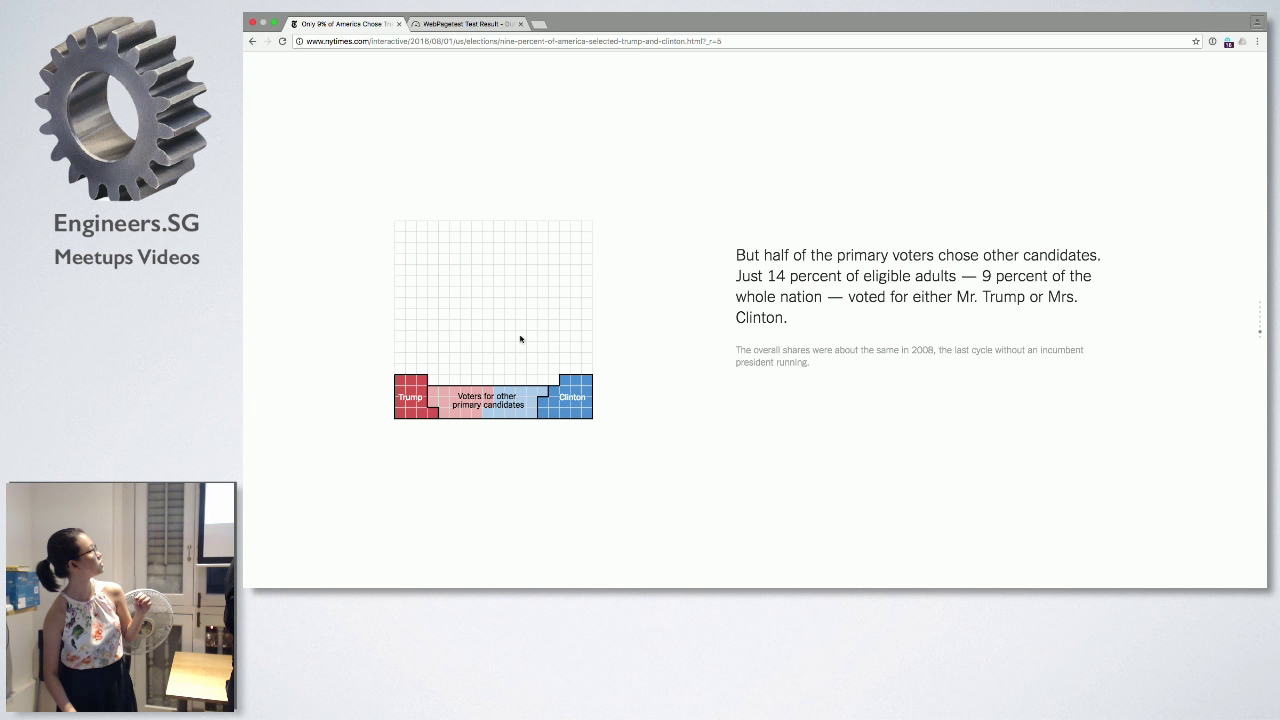
scroll(699, 391, "down", 2)
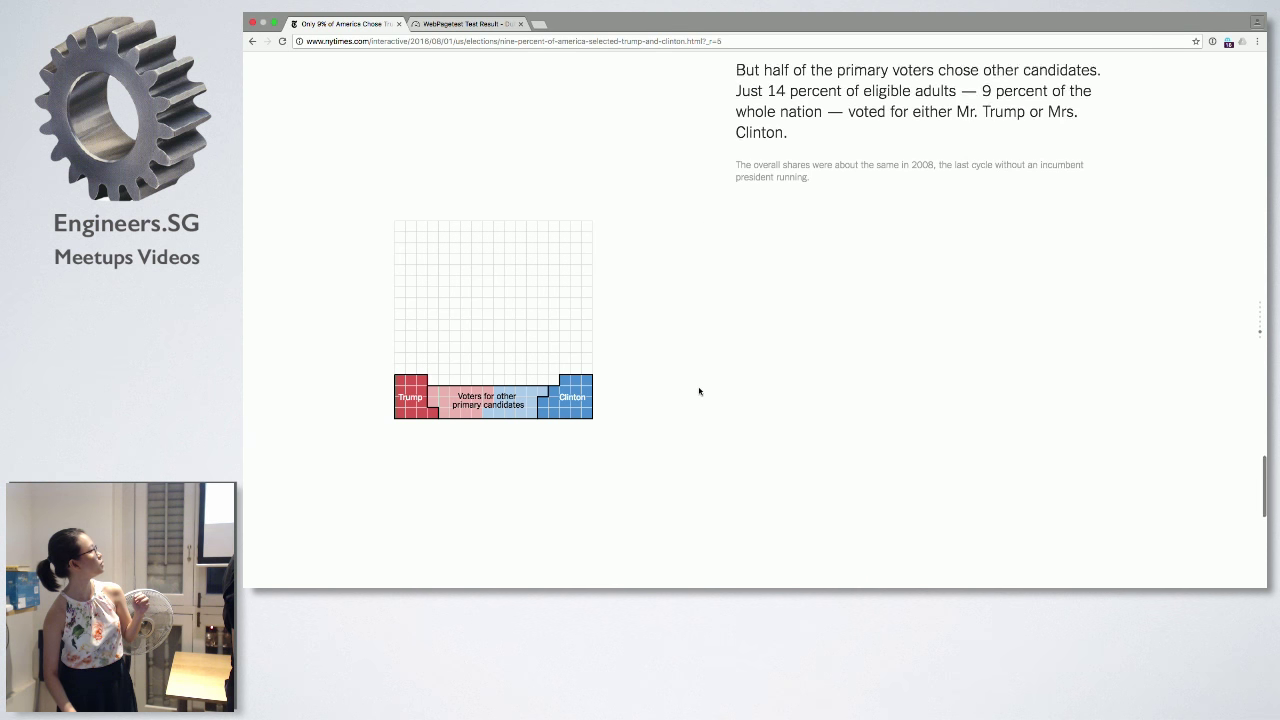
scroll(699, 391, "down", 3)
scroll(699, 391, "down", 1)
scroll(699, 391, "down", 1)
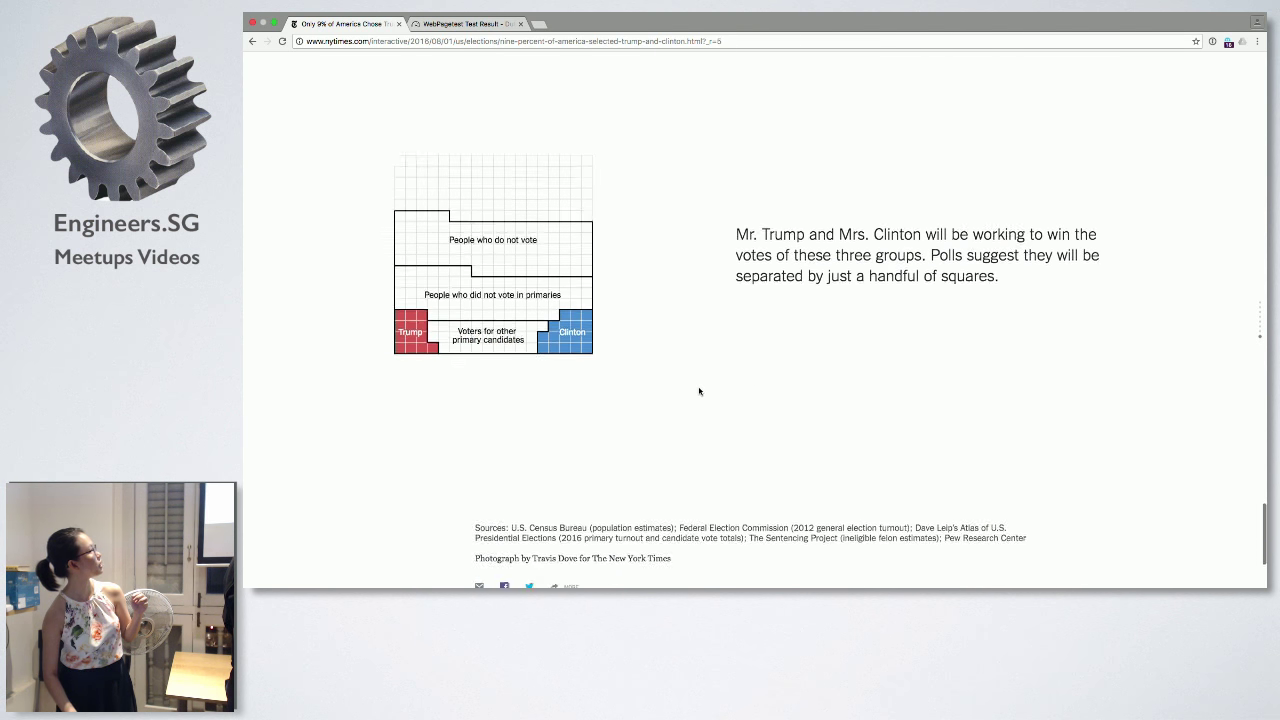
scroll(699, 391, "down", 1)
scroll(699, 391, "down", 1)
scroll(699, 391, "down", 1)
scroll(699, 391, "up", 2)
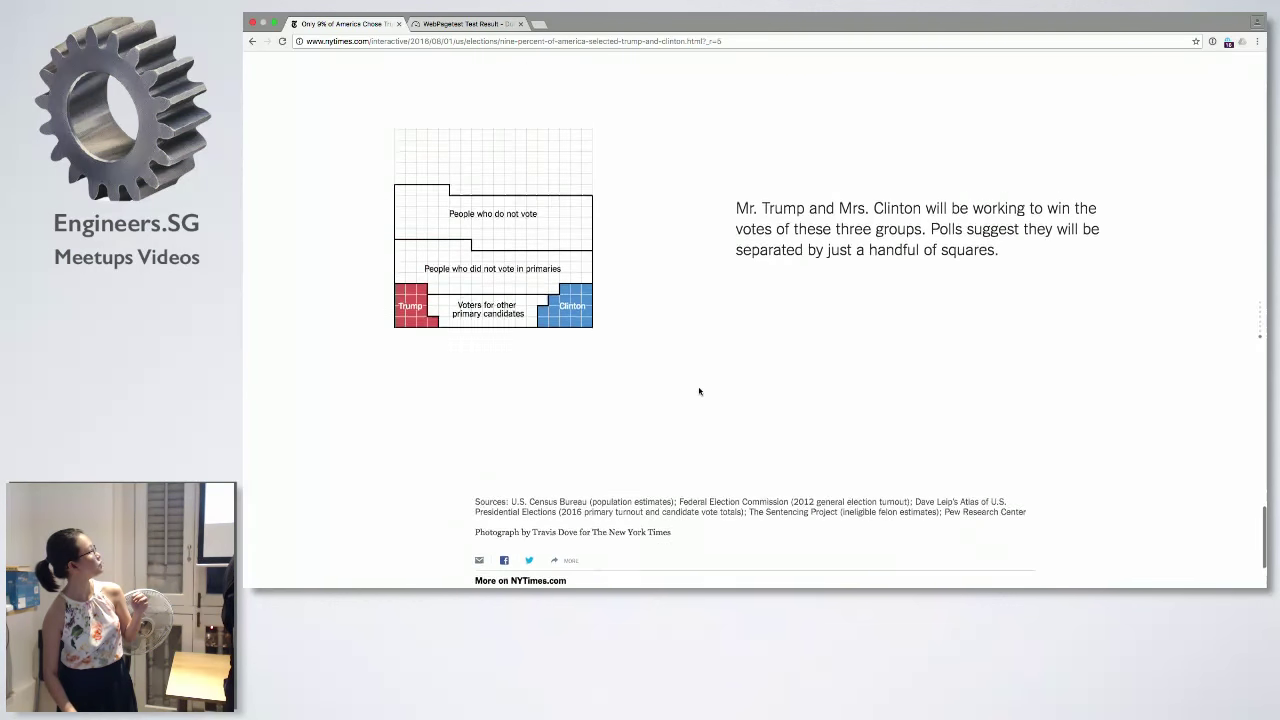
scroll(699, 391, "up", 1)
scroll(699, 391, "up", 2)
scroll(699, 391, "up", 2)
scroll(699, 391, "up", 3)
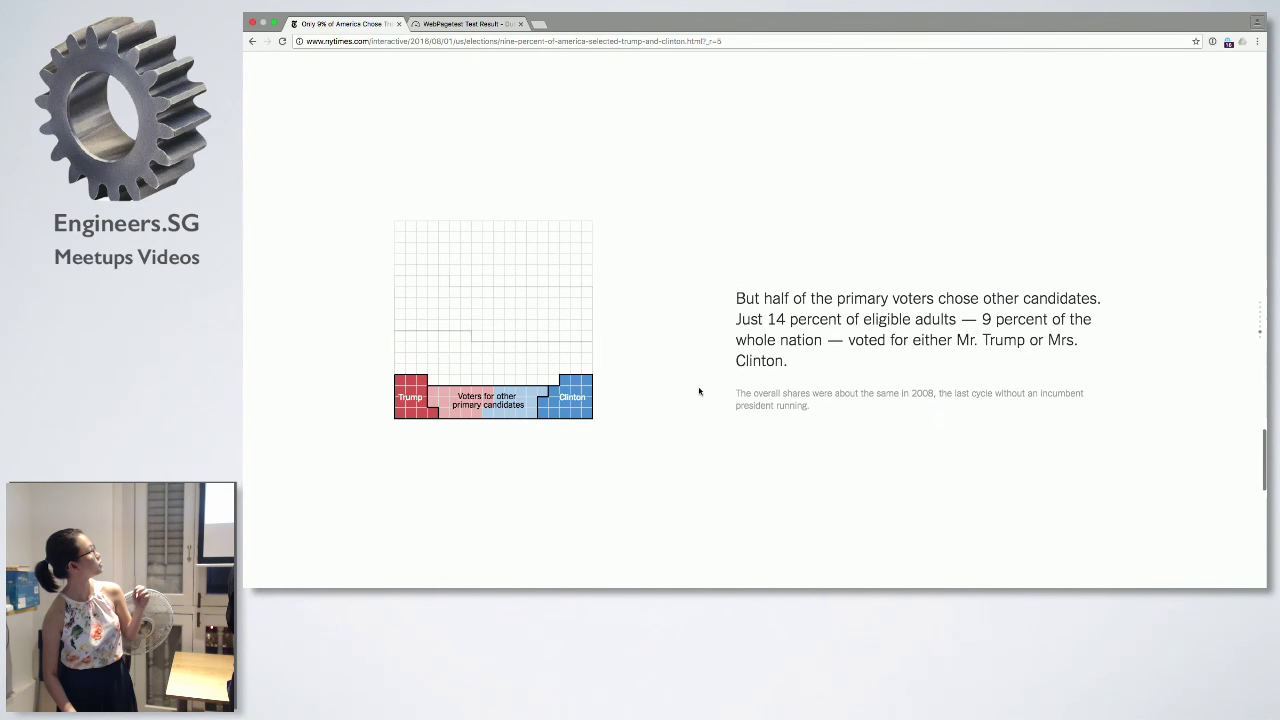
scroll(699, 391, "up", 1)
scroll(699, 391, "up", 1)
scroll(699, 391, "up", 2)
scroll(699, 391, "up", 3)
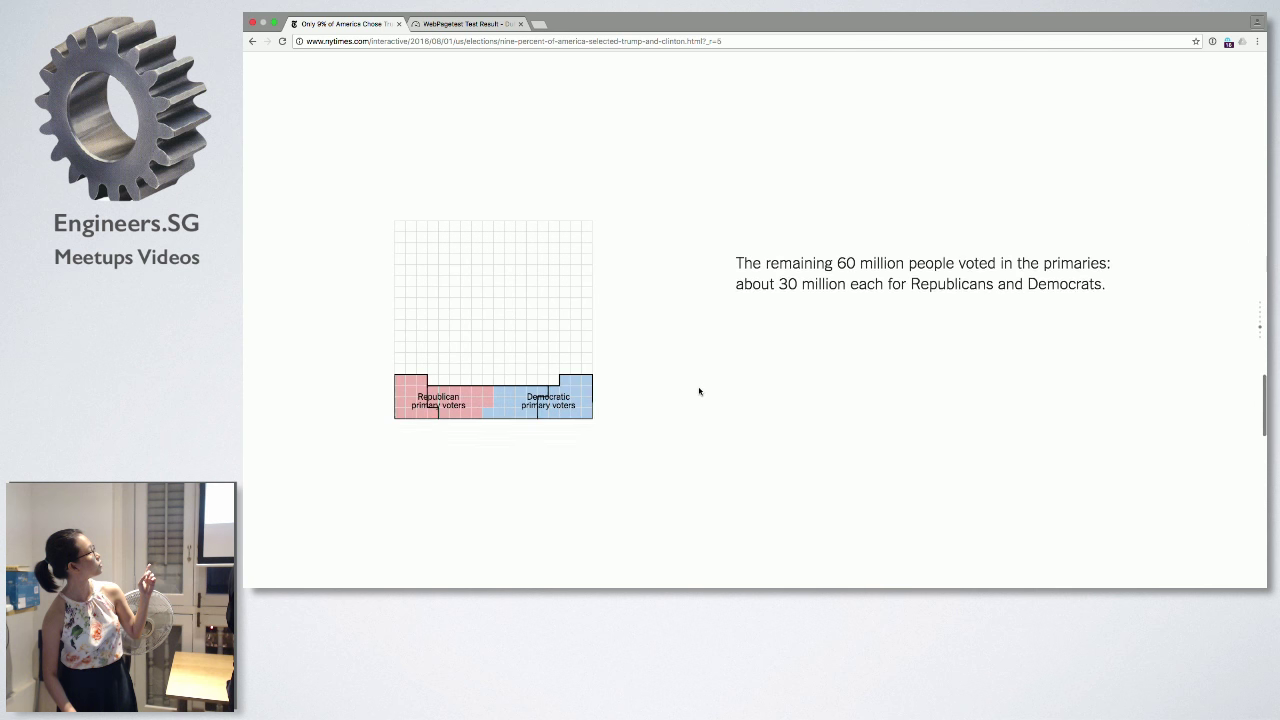
scroll(699, 391, "up", 1)
scroll(699, 391, "up", 1)
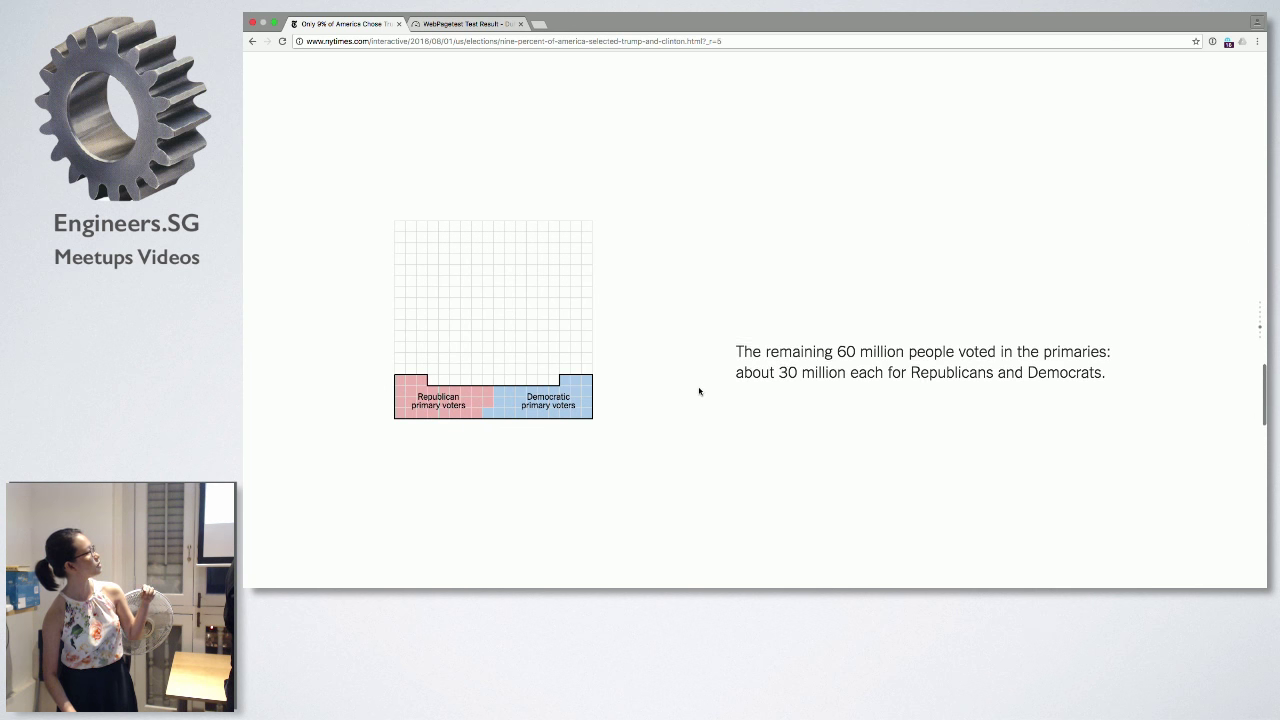
scroll(699, 391, "up", 1)
scroll(699, 391, "up", 2)
scroll(699, 391, "up", 2)
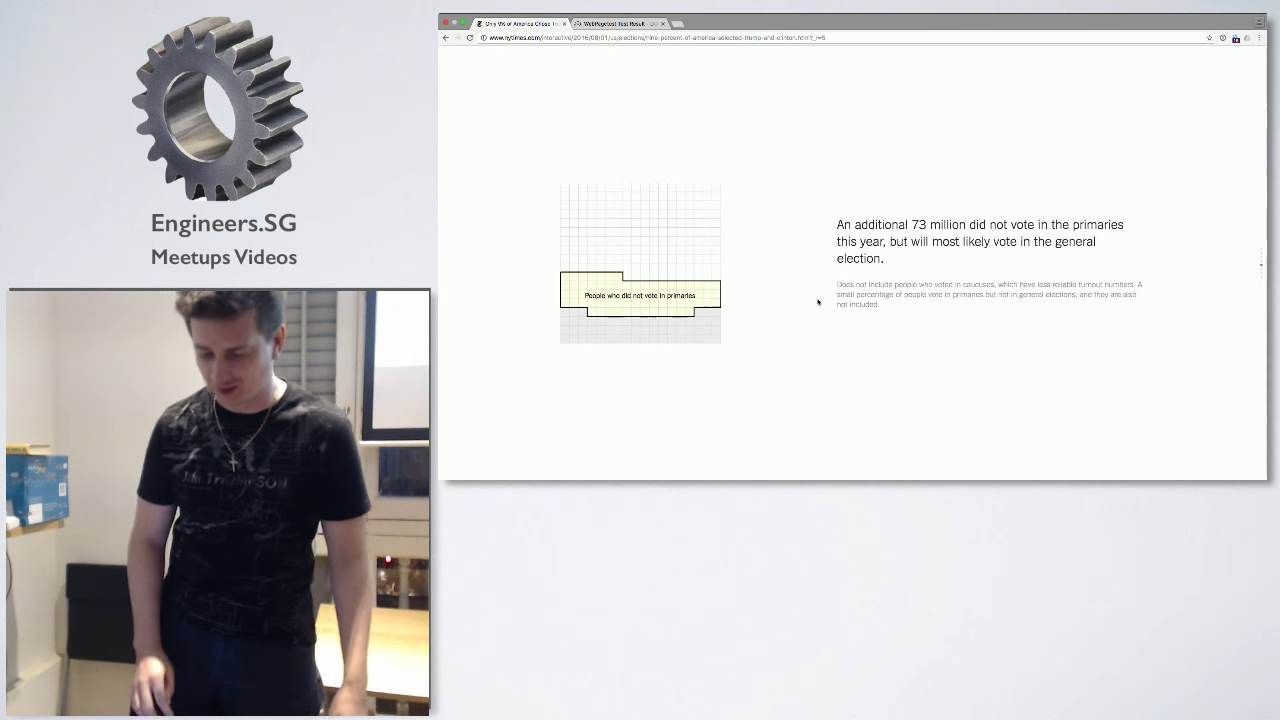
scroll(817, 302, "up", 2)
scroll(817, 302, "up", 3)
scroll(817, 302, "up", 5)
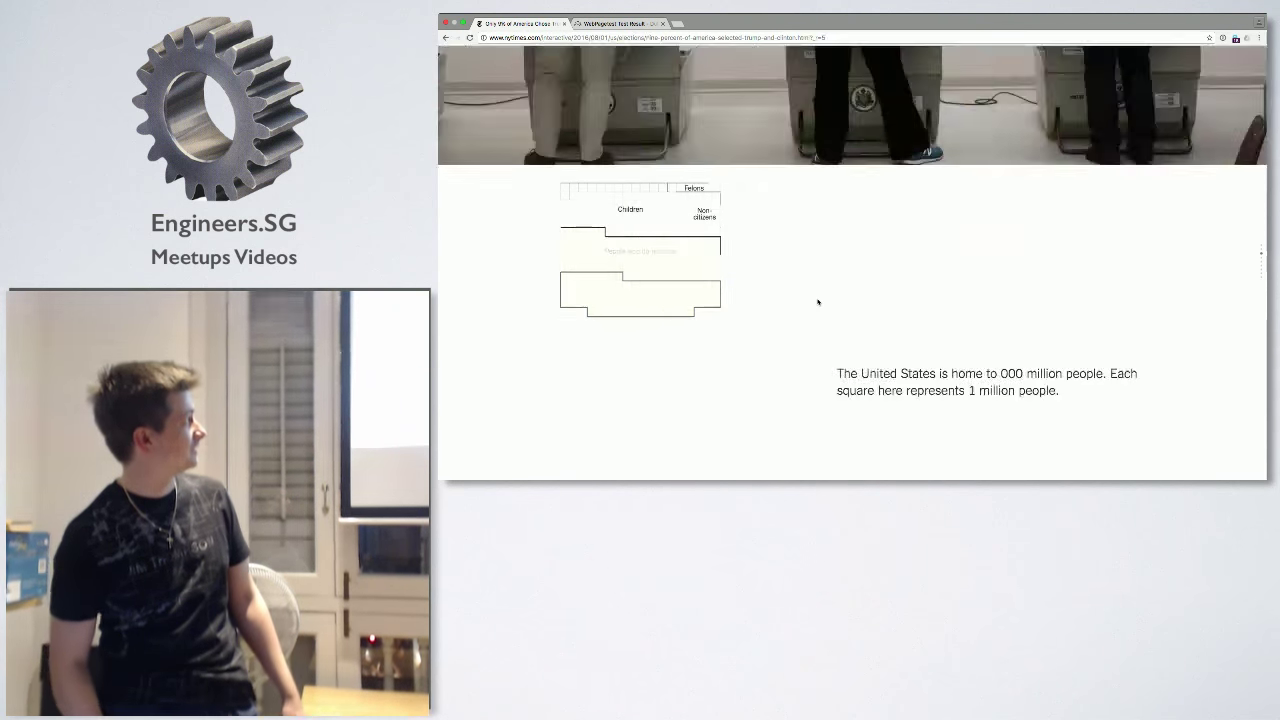
scroll(817, 302, "up", 5)
scroll(817, 302, "down", 2)
scroll(817, 302, "down", 1)
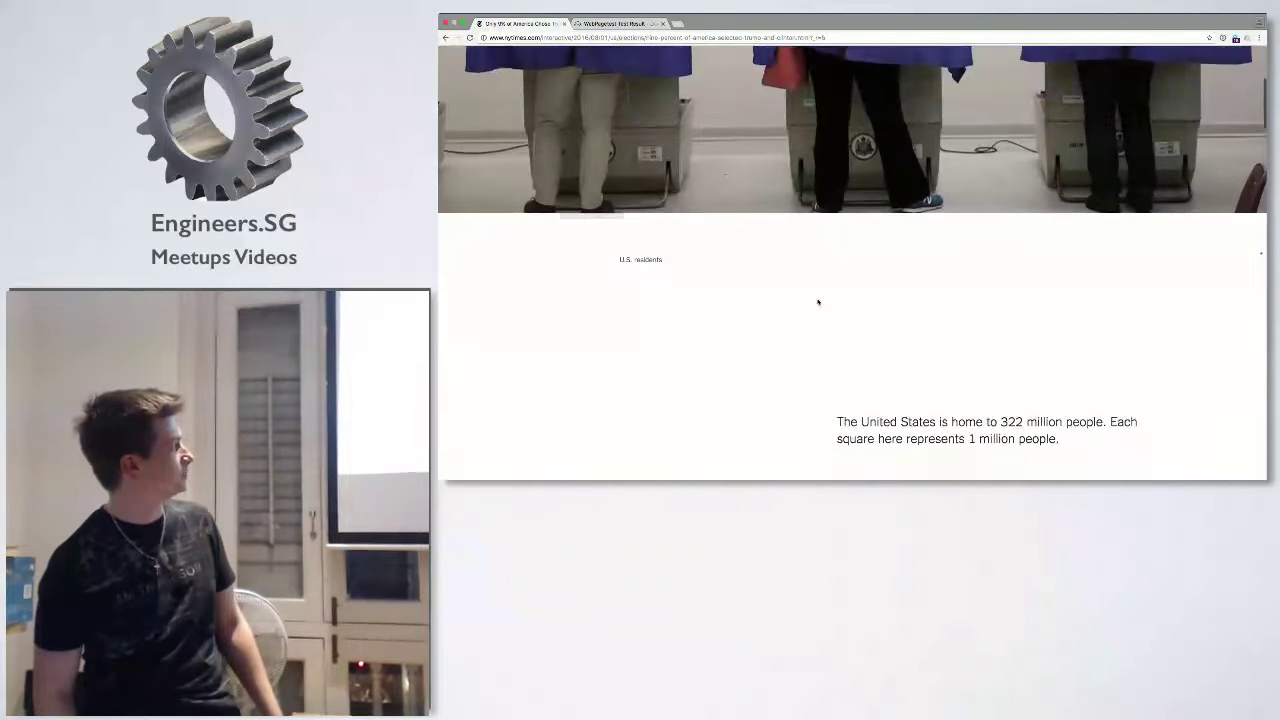
scroll(817, 302, "down", 1)
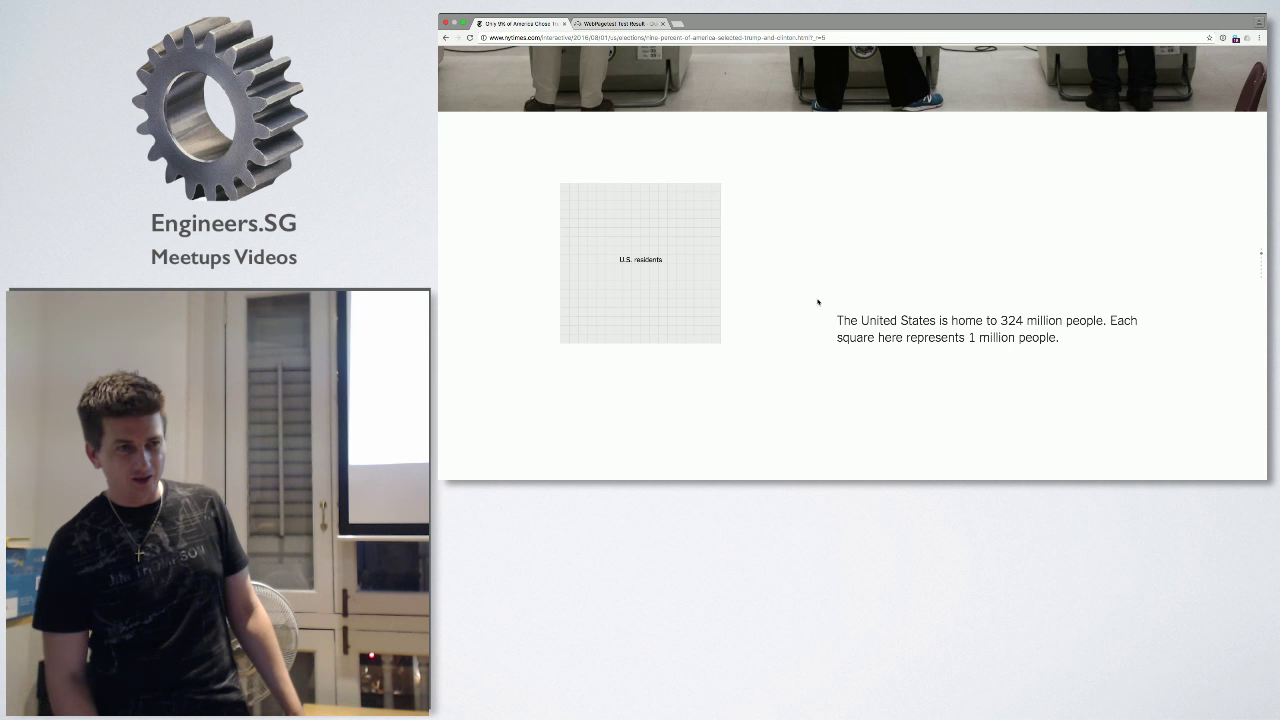
scroll(817, 302, "down", 1)
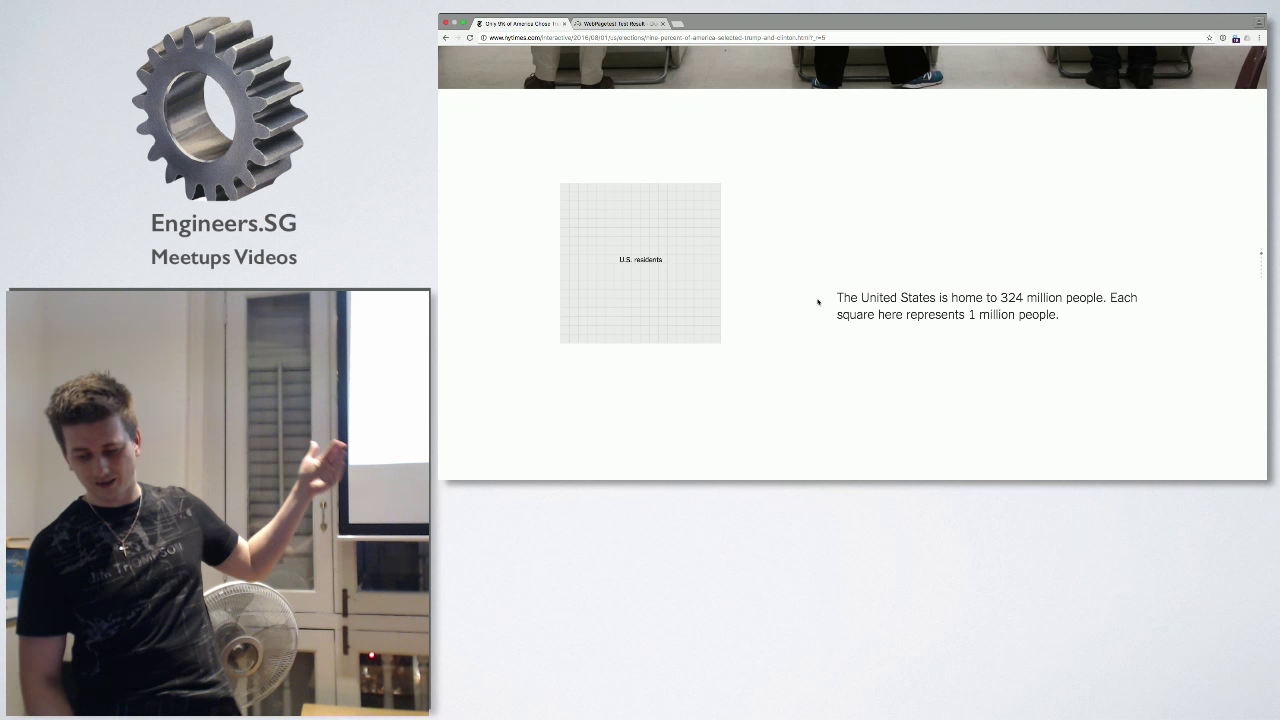
scroll(817, 301, "up", 5)
scroll(817, 301, "down", 5)
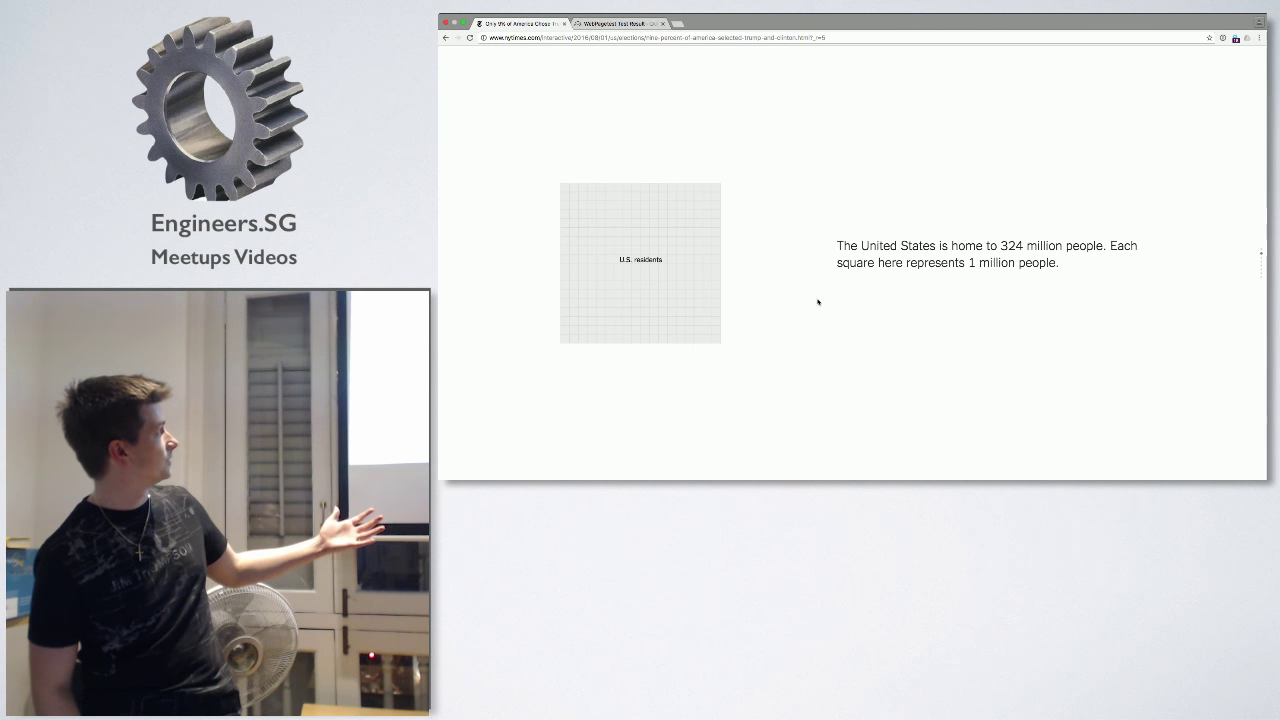
scroll(818, 302, "up", 5)
scroll(818, 302, "up", 10)
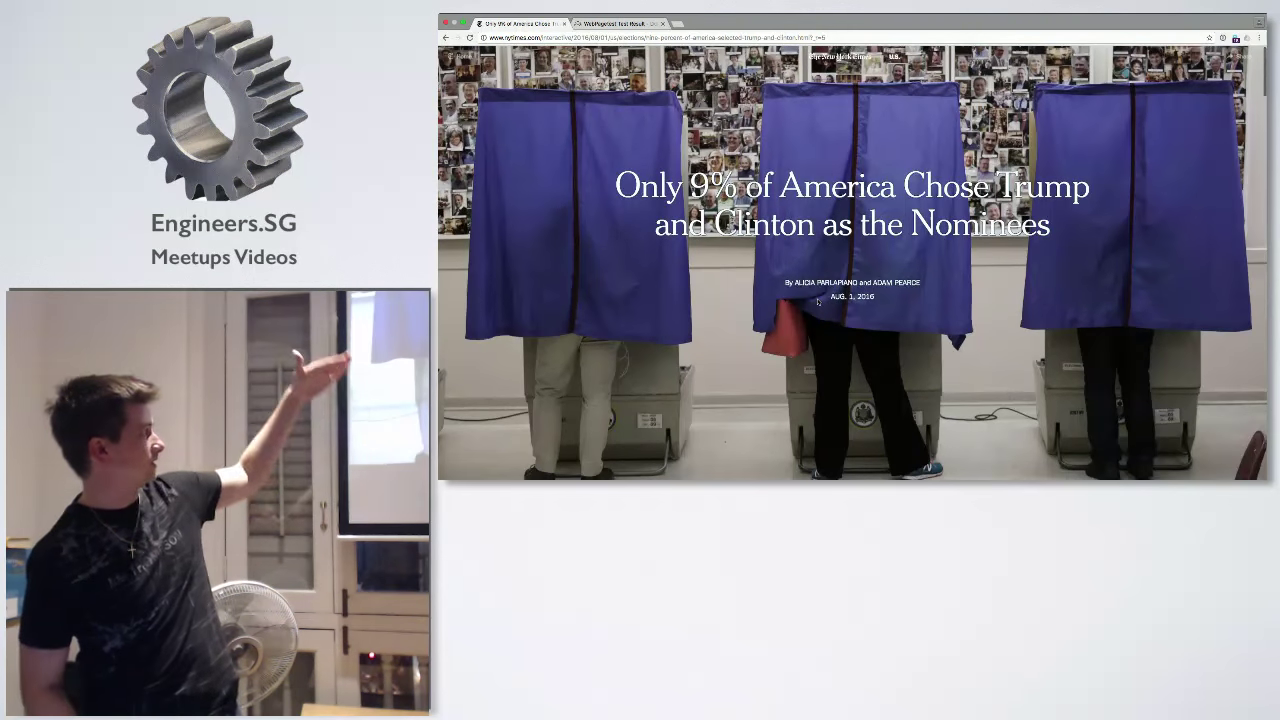
scroll(818, 302, "up", 1)
scroll(818, 302, "down", 2)
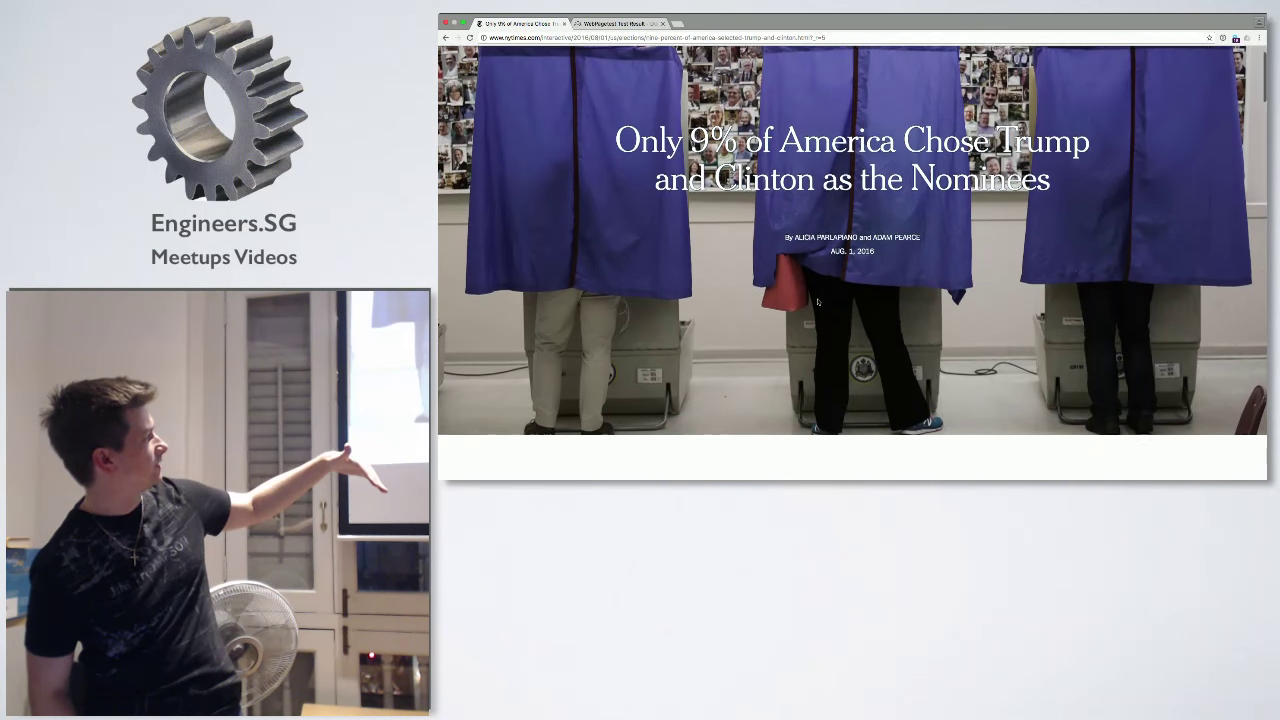
scroll(818, 302, "down", 2)
scroll(818, 303, "down", 3)
scroll(818, 302, "down", 1)
scroll(818, 302, "down", 1)
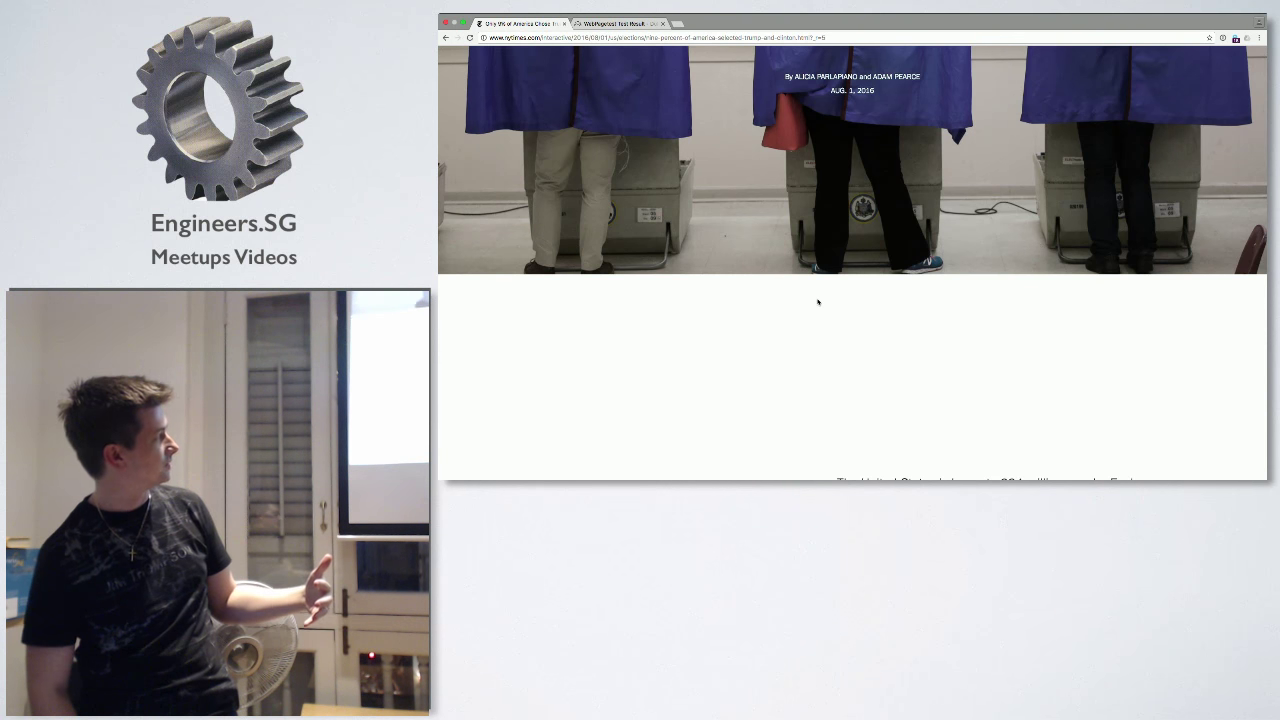
scroll(818, 302, "down", 2)
scroll(818, 302, "down", 1)
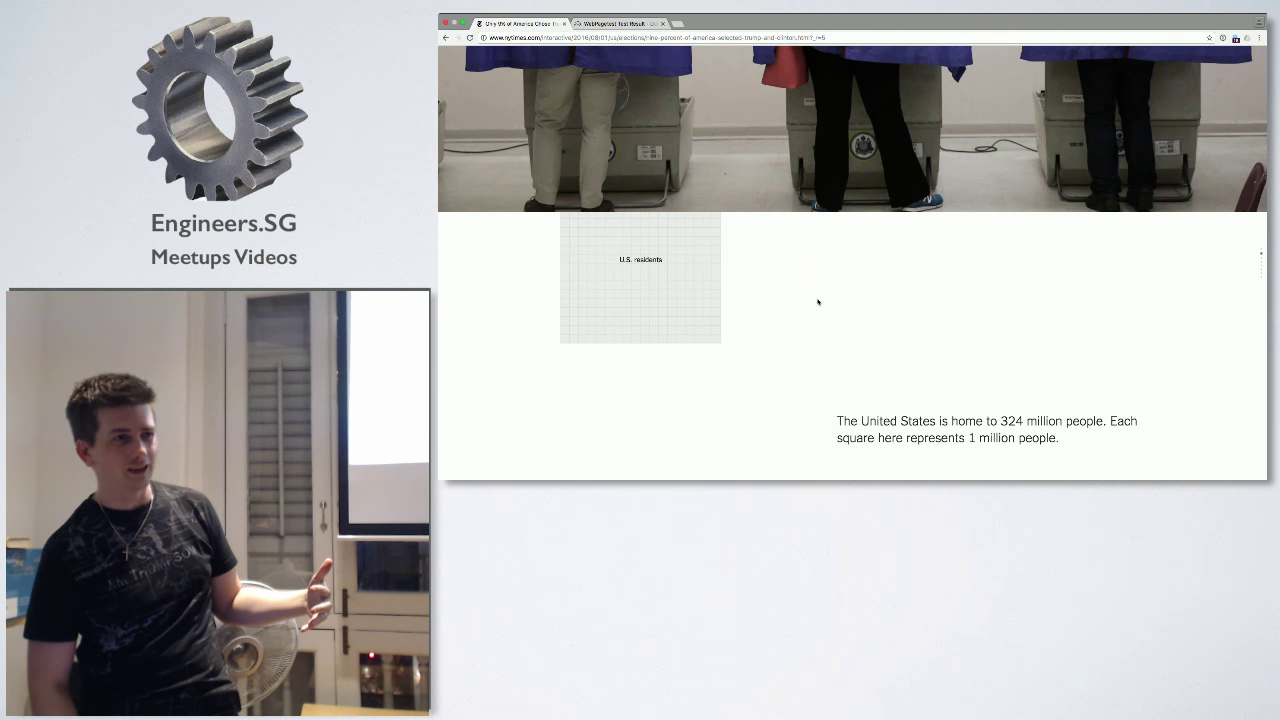
scroll(818, 302, "down", 1)
scroll(818, 302, "down", 1)
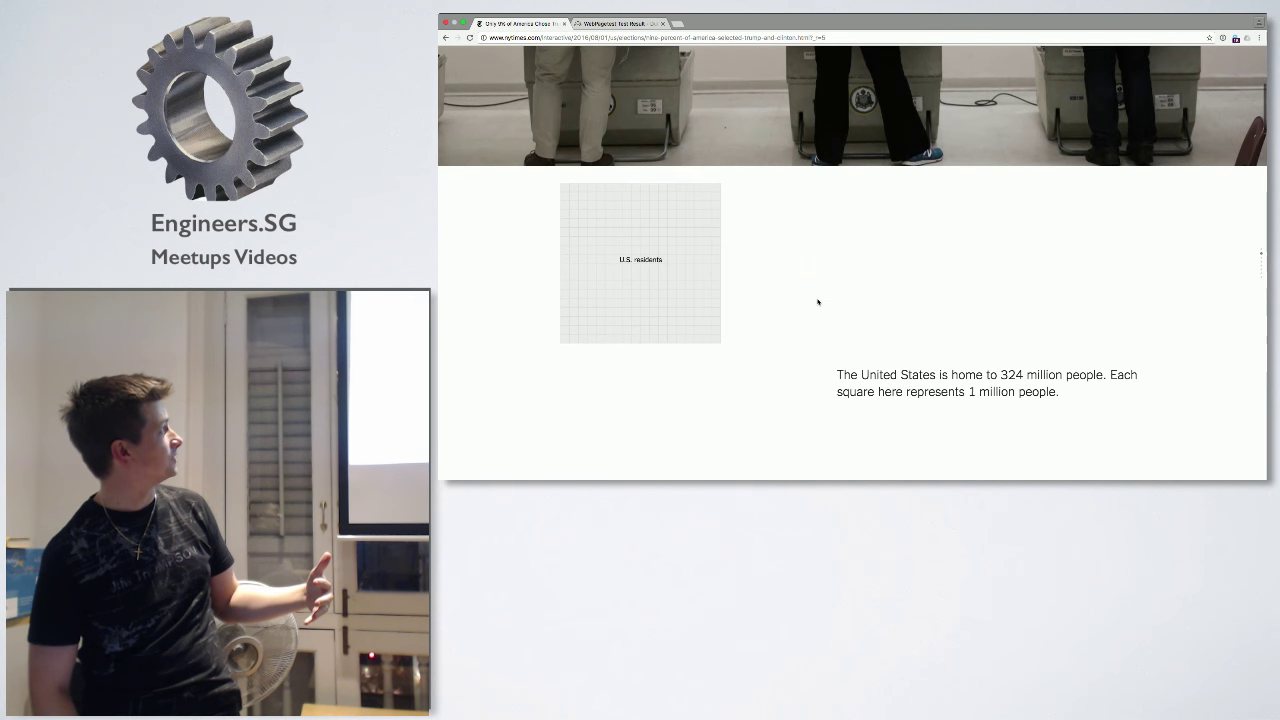
scroll(818, 302, "down", 1)
scroll(818, 302, "up", 5)
scroll(818, 302, "up", 3)
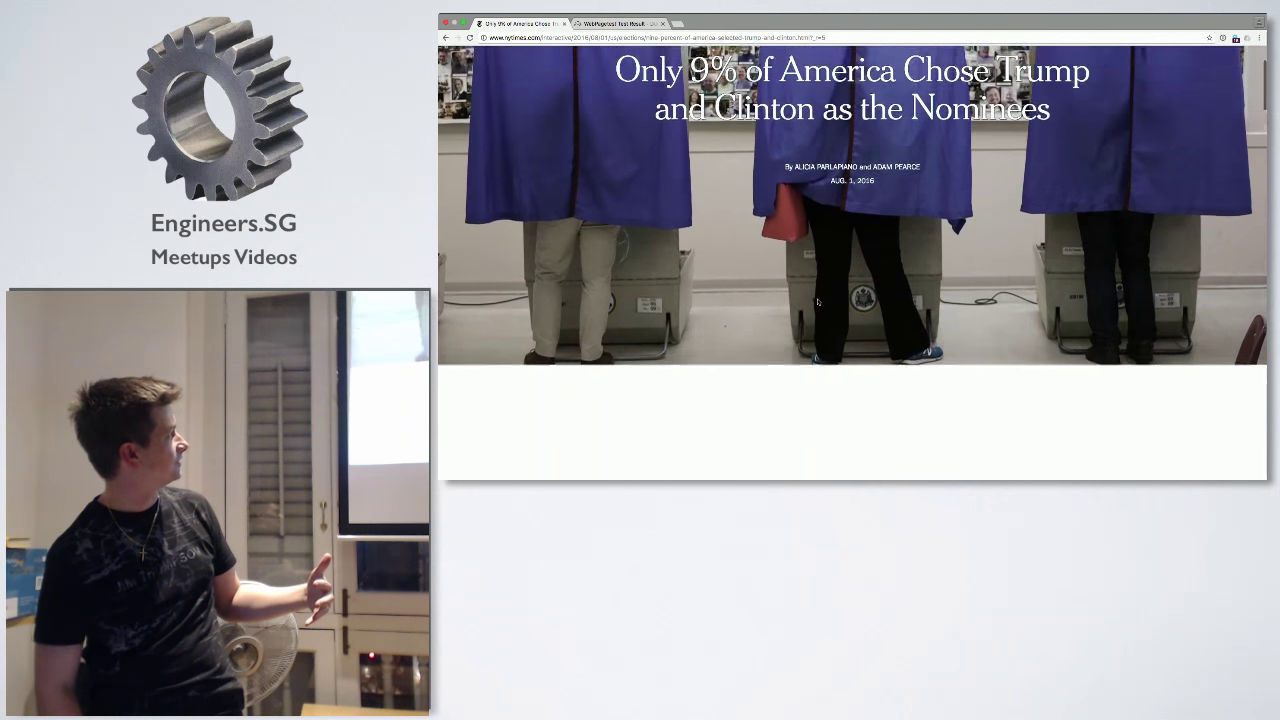
scroll(818, 302, "down", 6)
scroll(818, 302, "down", 1)
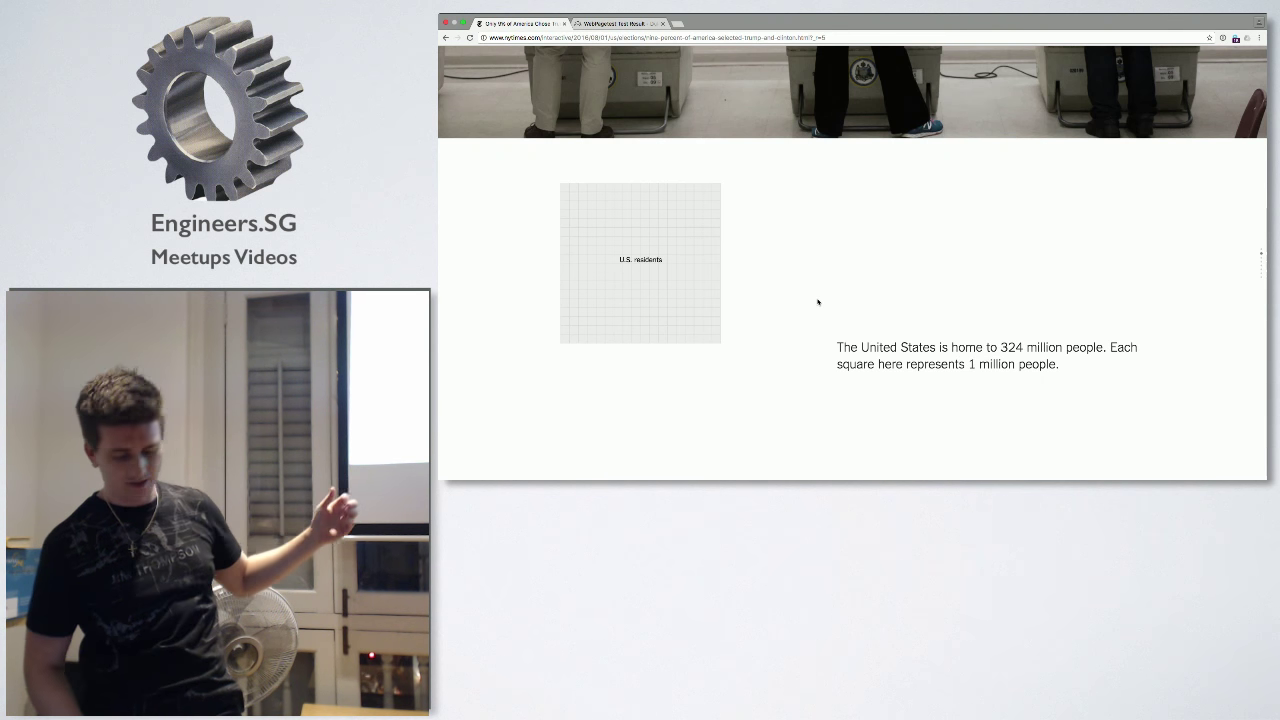
scroll(818, 302, "down", 3)
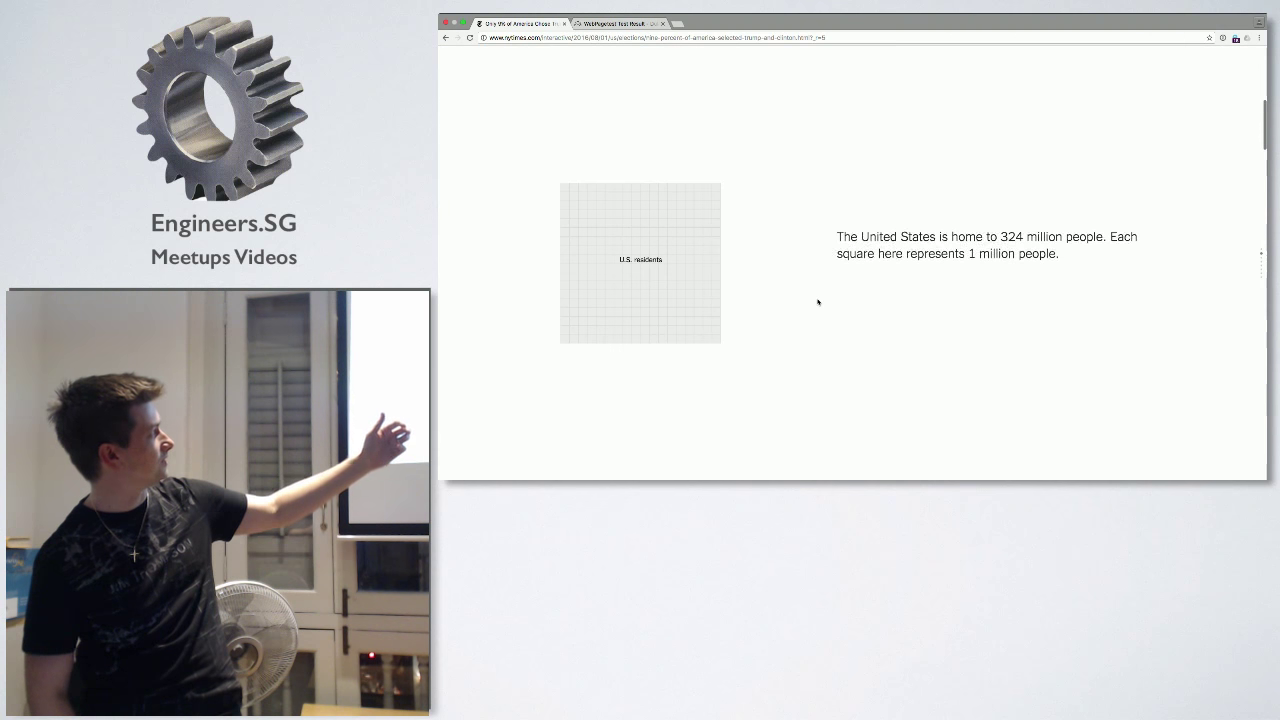
scroll(818, 302, "up", 3)
scroll(818, 302, "down", 2)
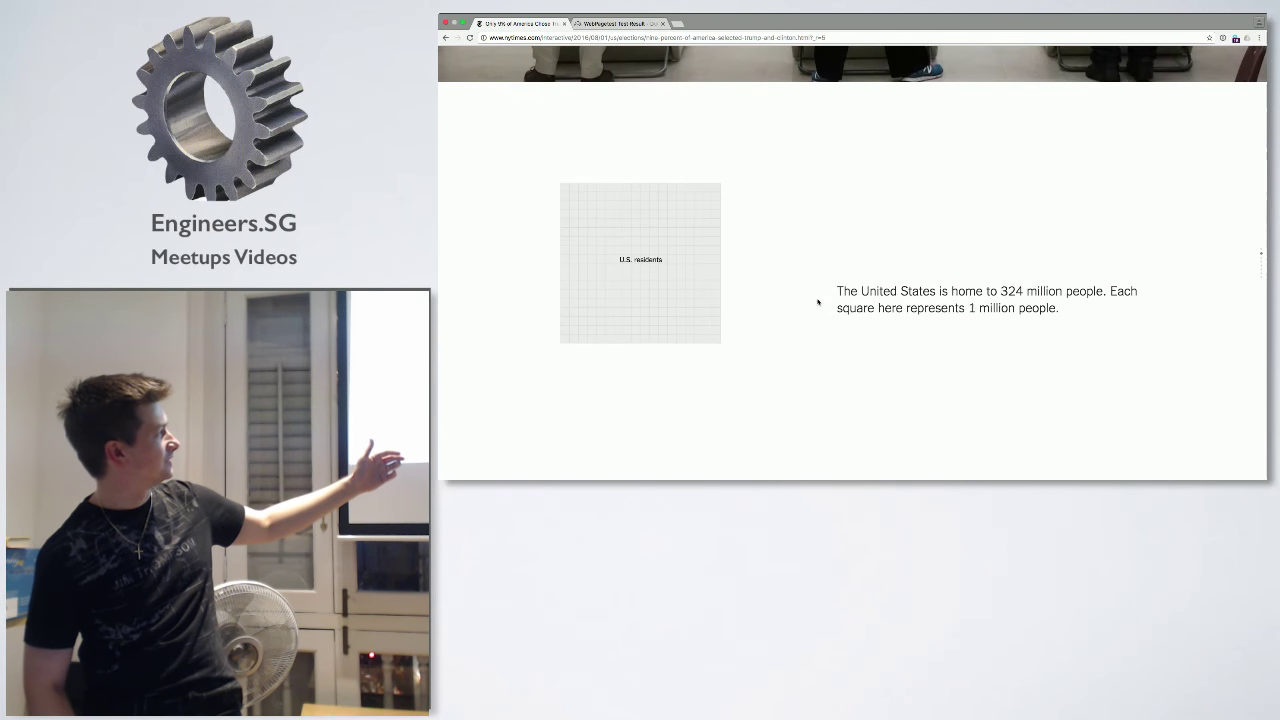
scroll(818, 302, "up", 2)
scroll(818, 302, "up", 2)
scroll(818, 302, "down", 4)
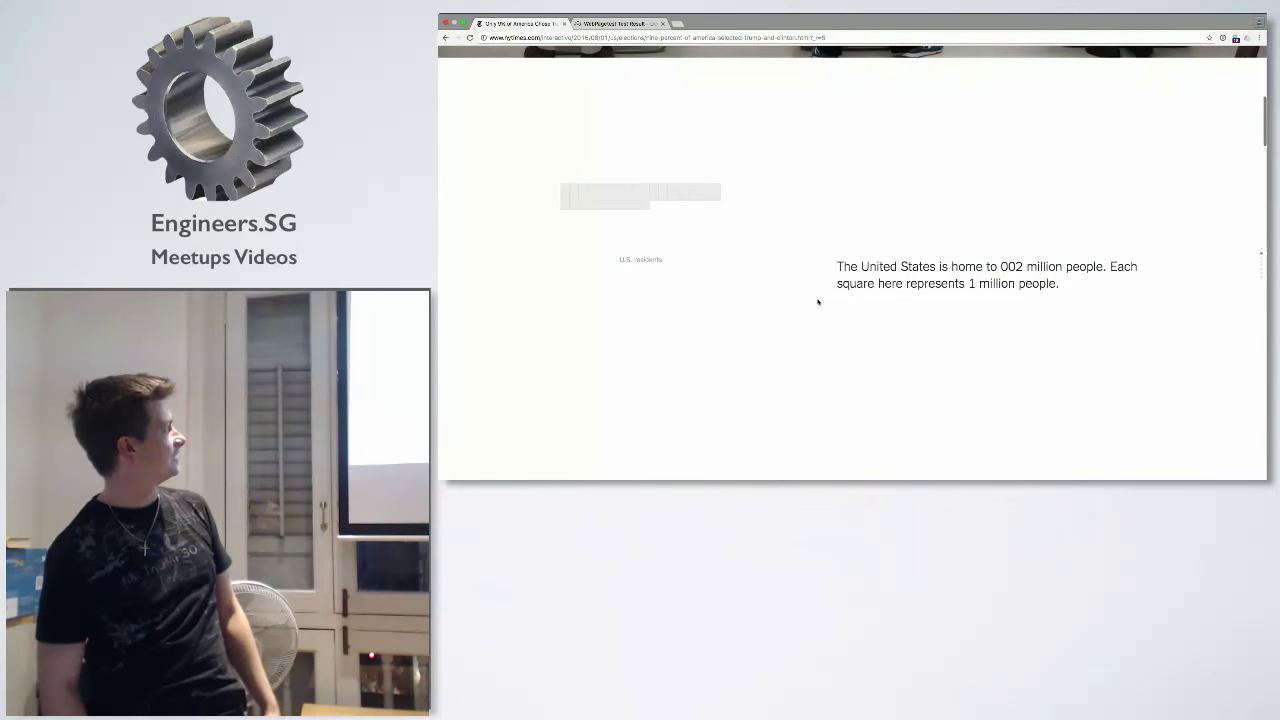
scroll(818, 302, "down", 1)
scroll(818, 302, "down", 2)
scroll(818, 302, "down", 2)
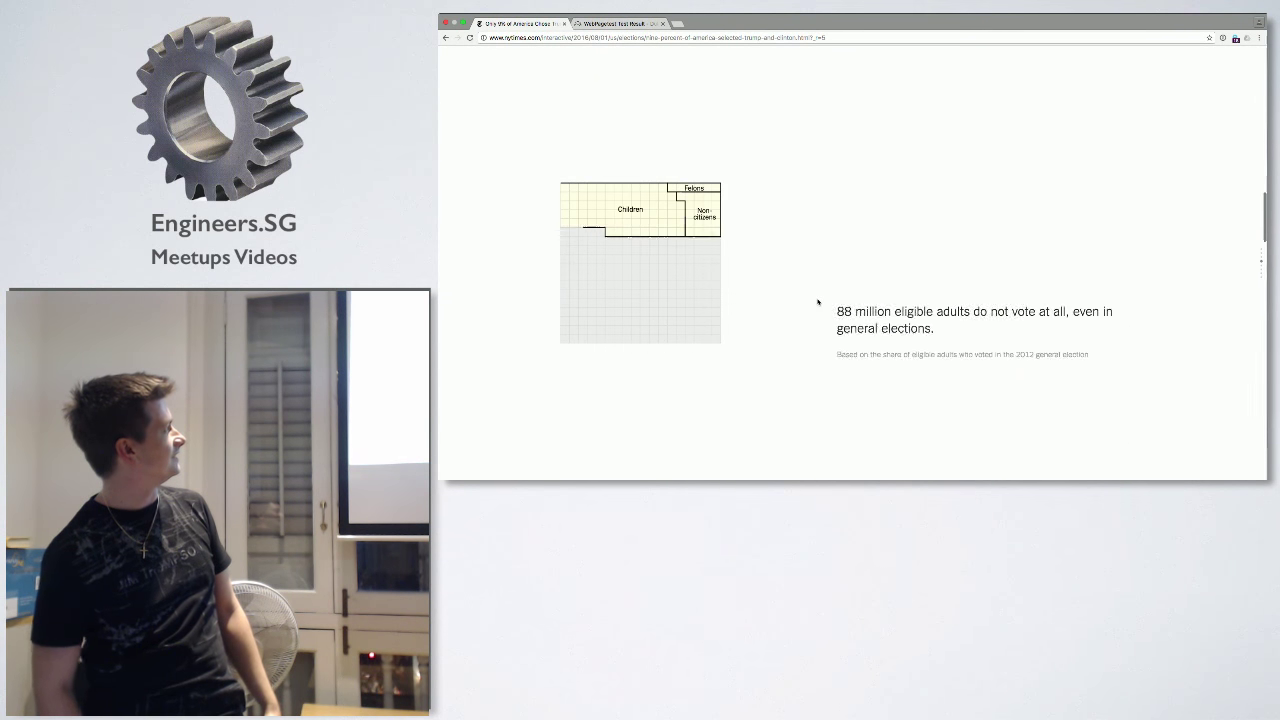
scroll(818, 302, "down", 2)
scroll(818, 302, "down", 2)
scroll(818, 302, "up", 2)
scroll(818, 302, "up", 5)
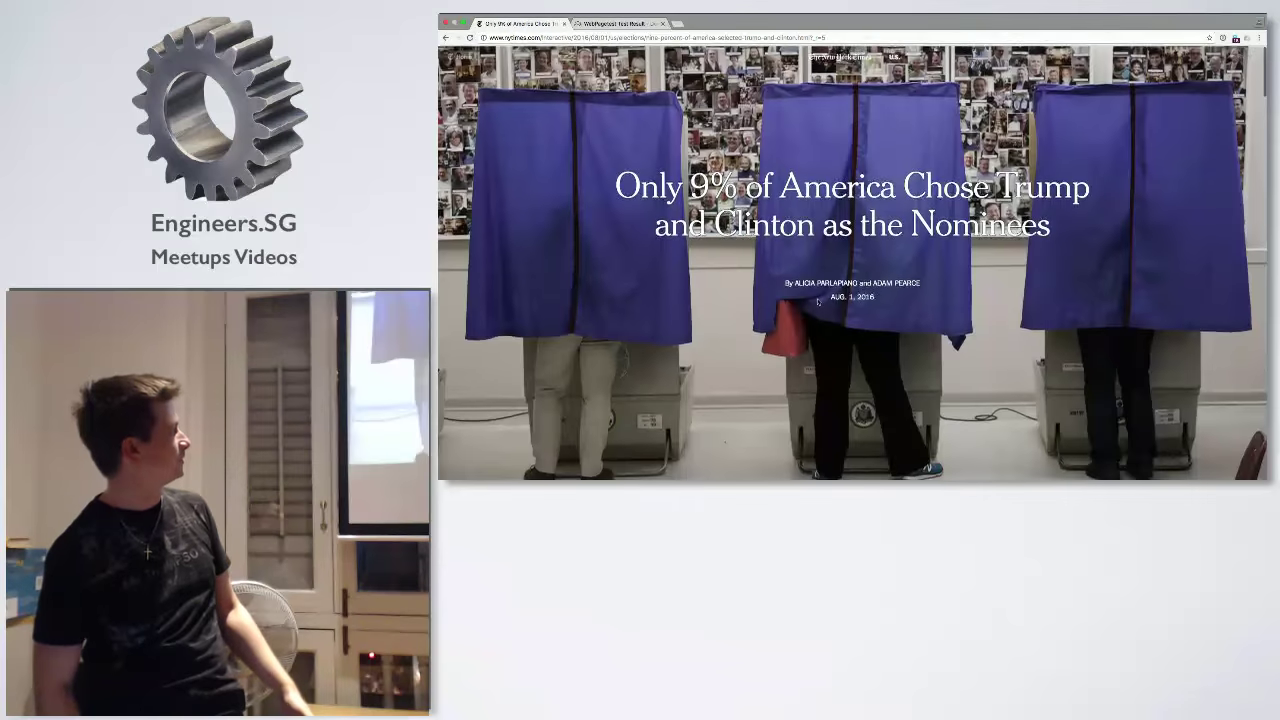
scroll(818, 302, "down", 3)
scroll(818, 302, "down", 2)
scroll(818, 302, "up", 2)
scroll(818, 302, "up", 3)
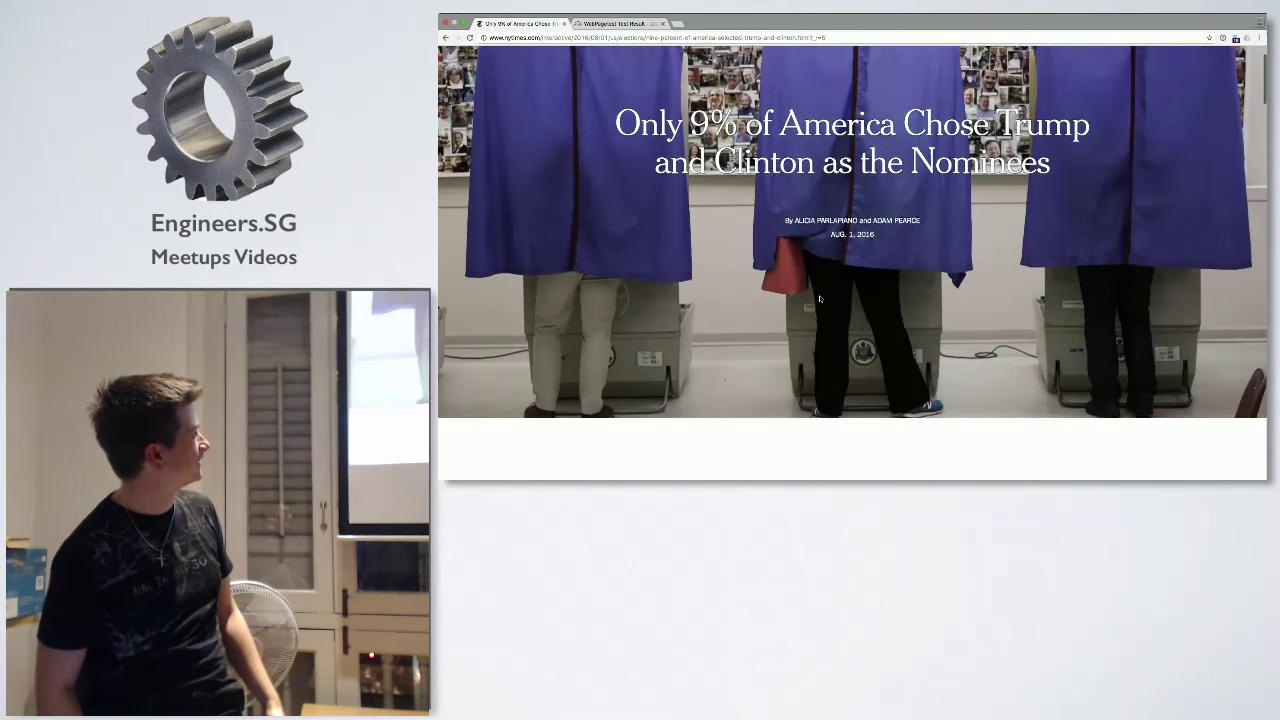
scroll(819, 298, "down", 3)
scroll(819, 298, "up", 3)
scroll(819, 298, "down", 3)
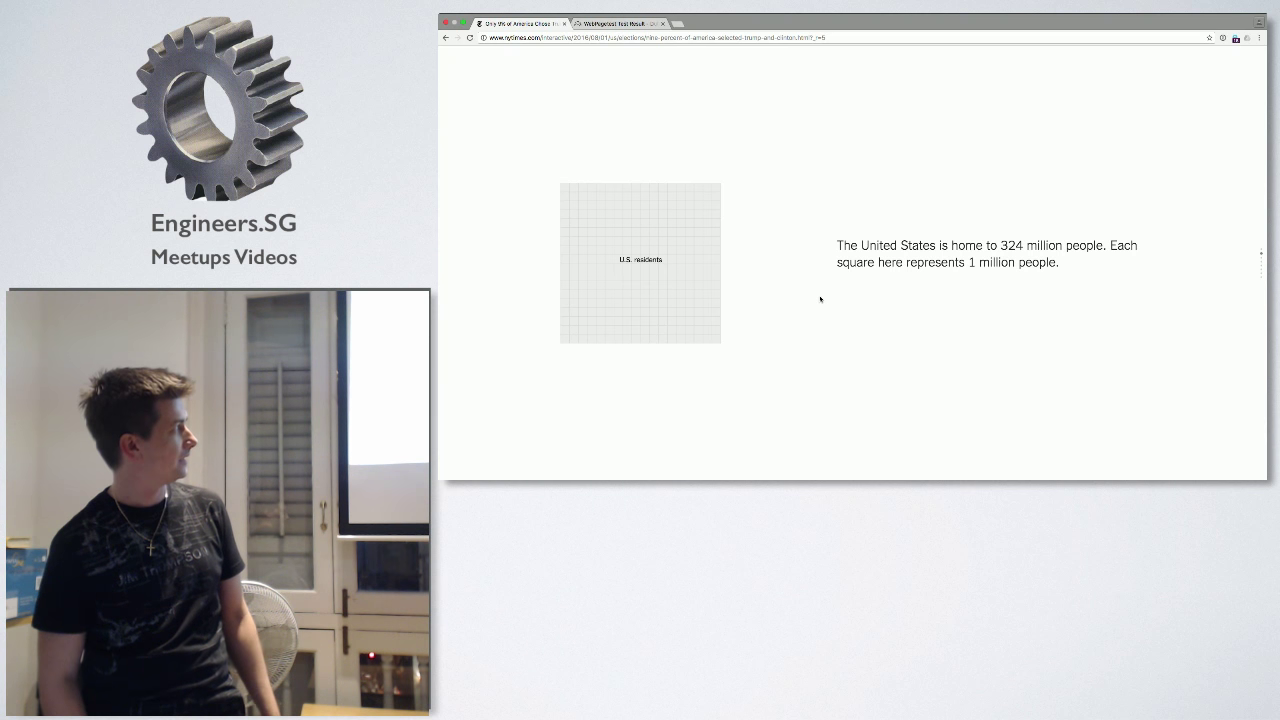
- Reload the article to return to the 324 million U.S. residents grid
key("super+r")
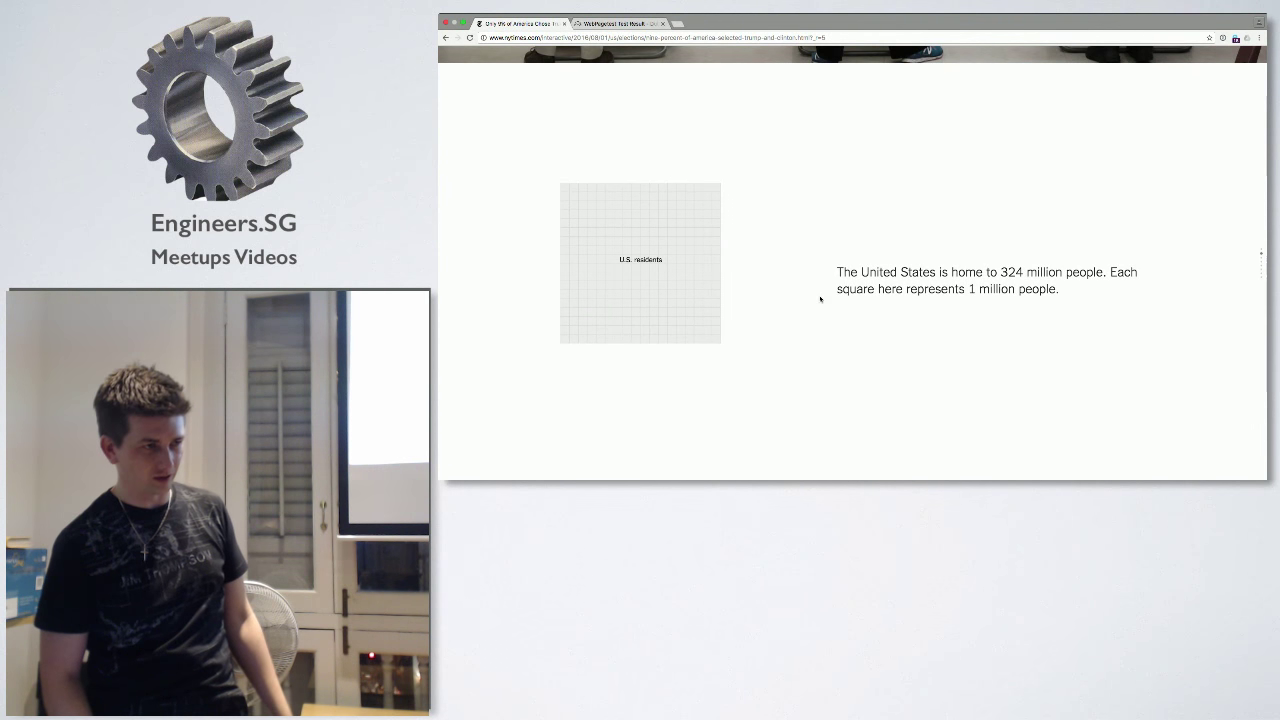
scroll(820, 298, "down", 1)
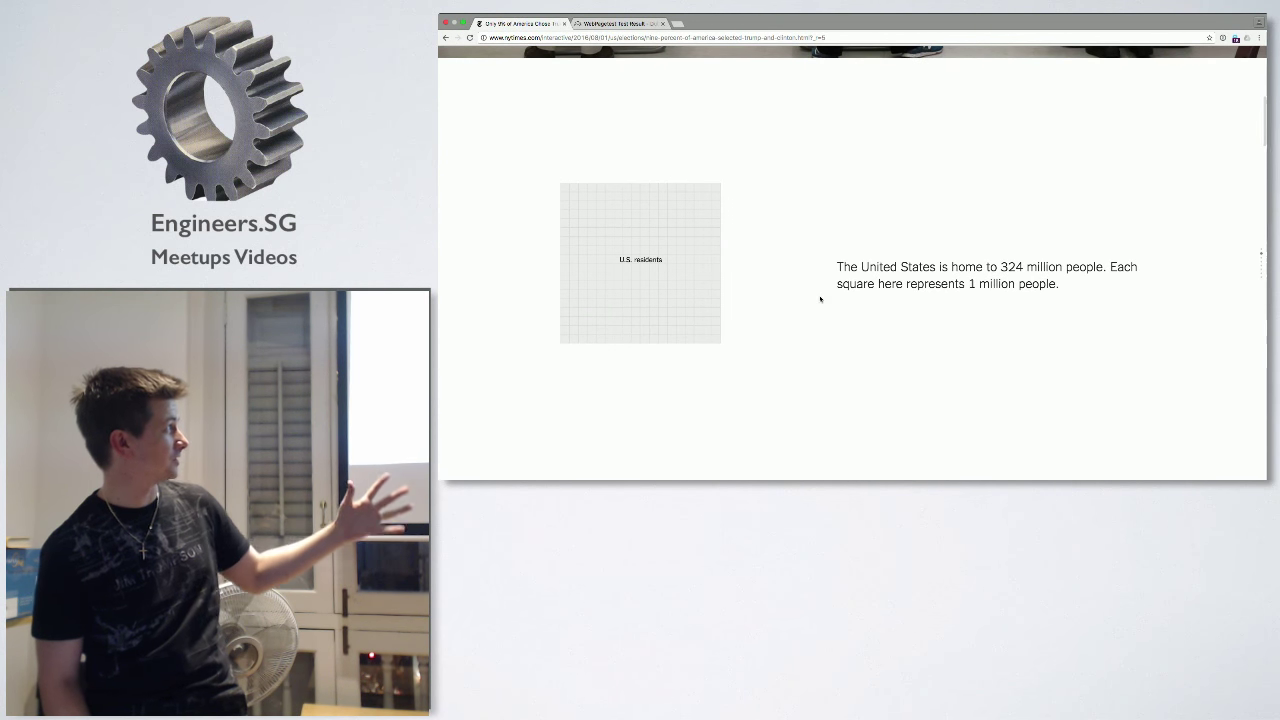
scroll(820, 298, "down", 1)
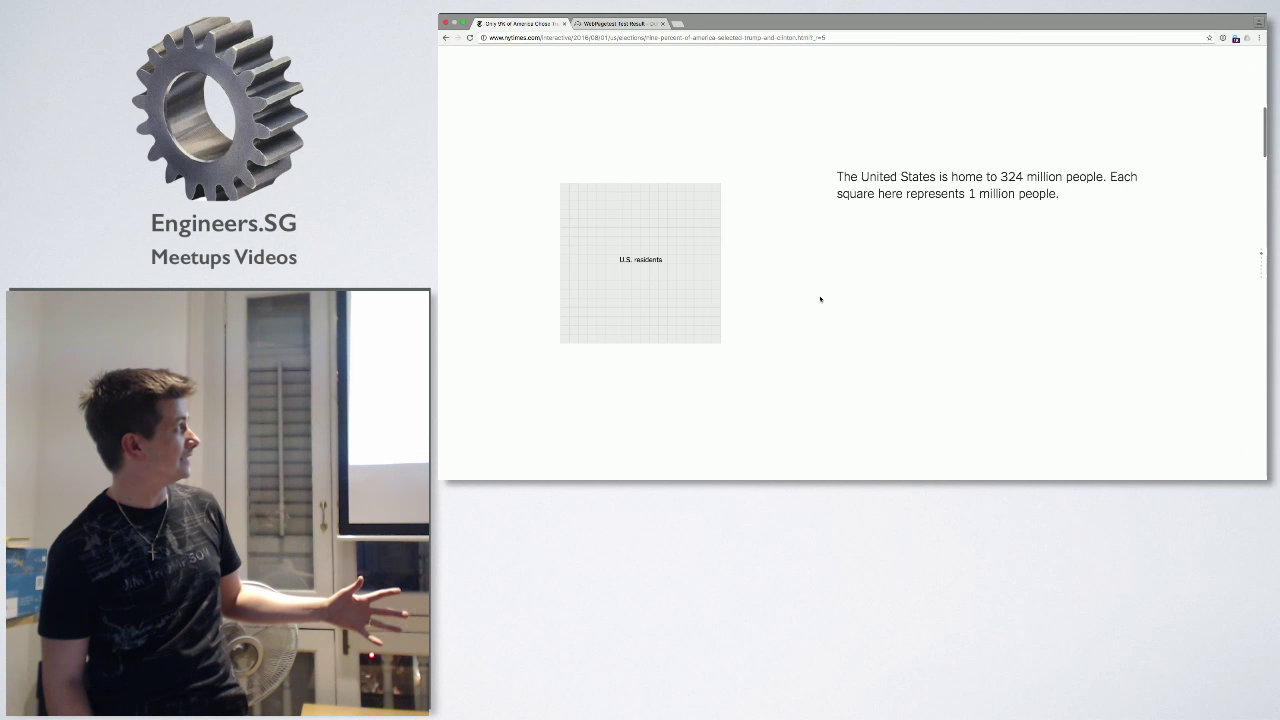
scroll(820, 298, "up", 1)
scroll(820, 298, "down", 1)
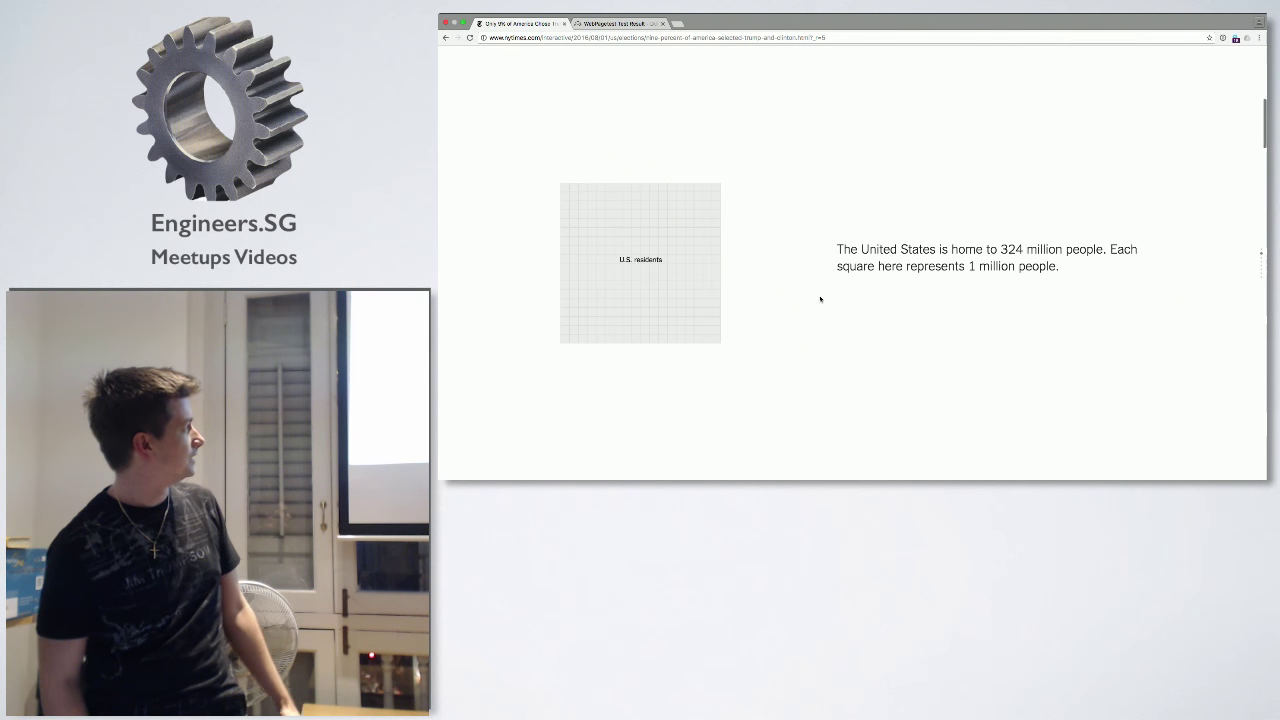
scroll(820, 298, "down", 1)
scroll(820, 298, "down", 2)
scroll(820, 298, "down", 1)
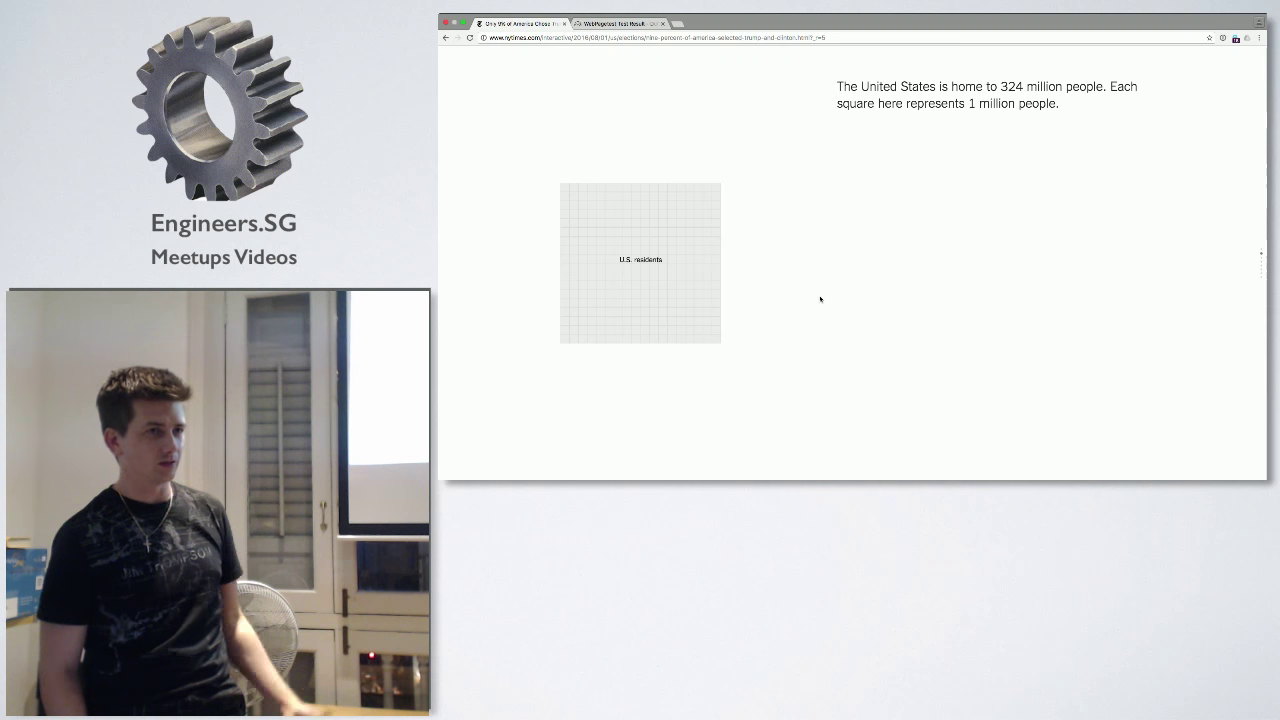
scroll(820, 299, "down", 5)
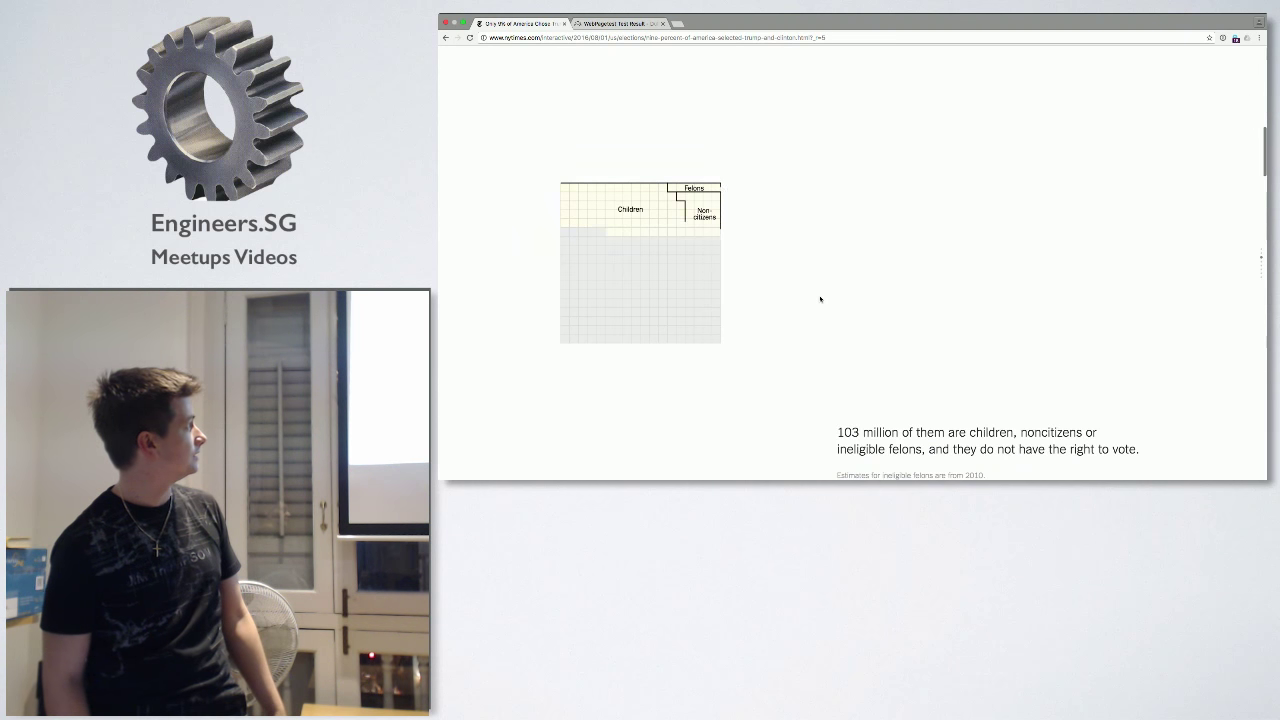
scroll(820, 299, "down", 2)
scroll(820, 299, "down", 1)
scroll(820, 299, "down", 1)
scroll(820, 299, "down", 2)
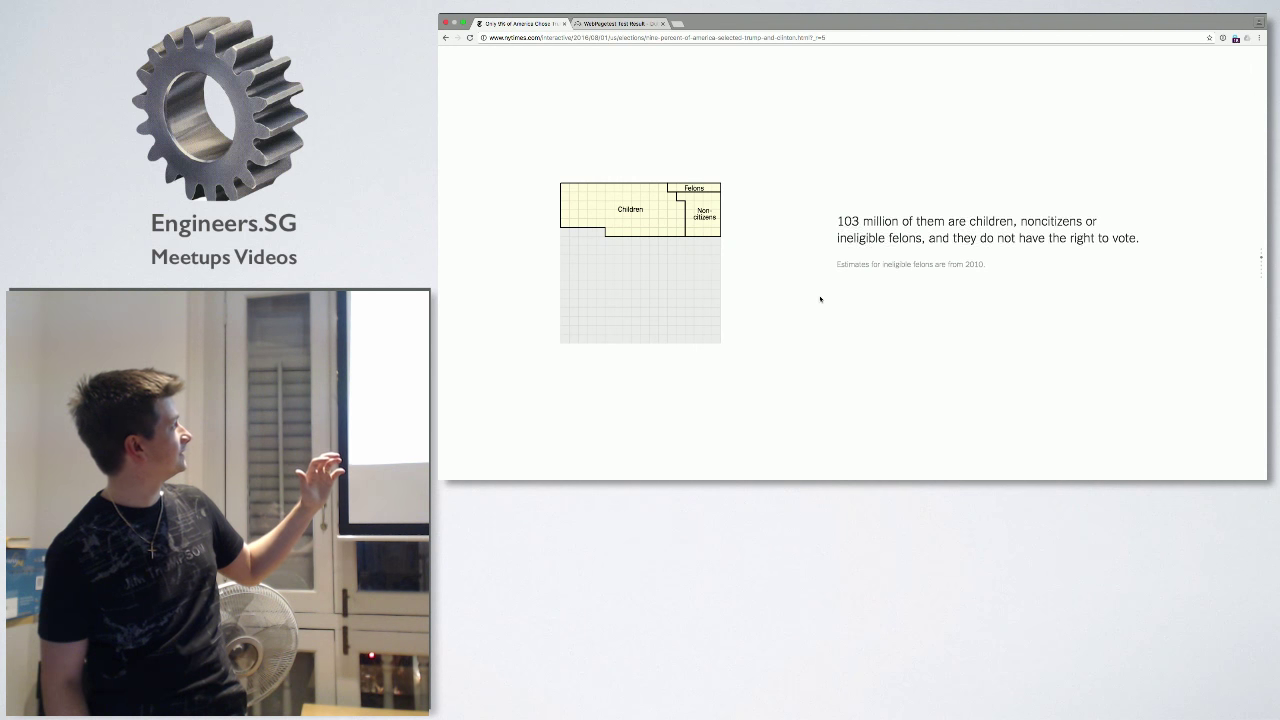
scroll(820, 299, "down", 1)
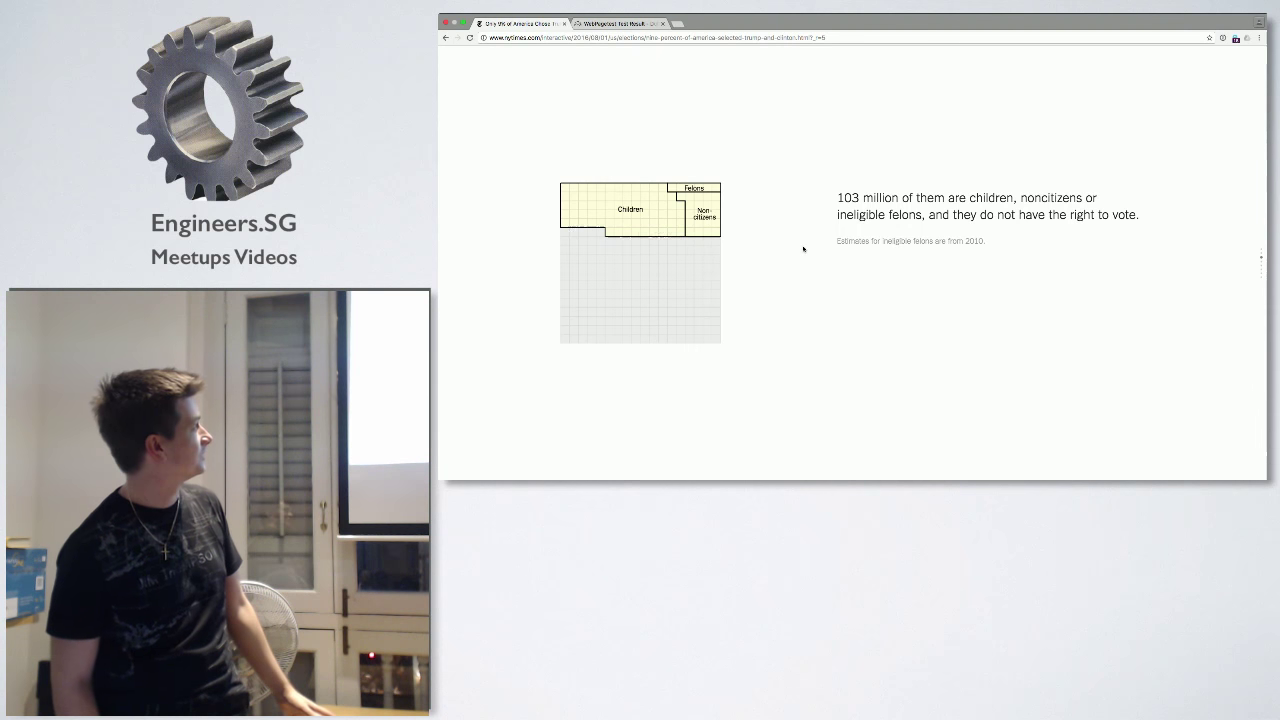
scroll(803, 249, "down", 2)
scroll(803, 249, "up", 1)
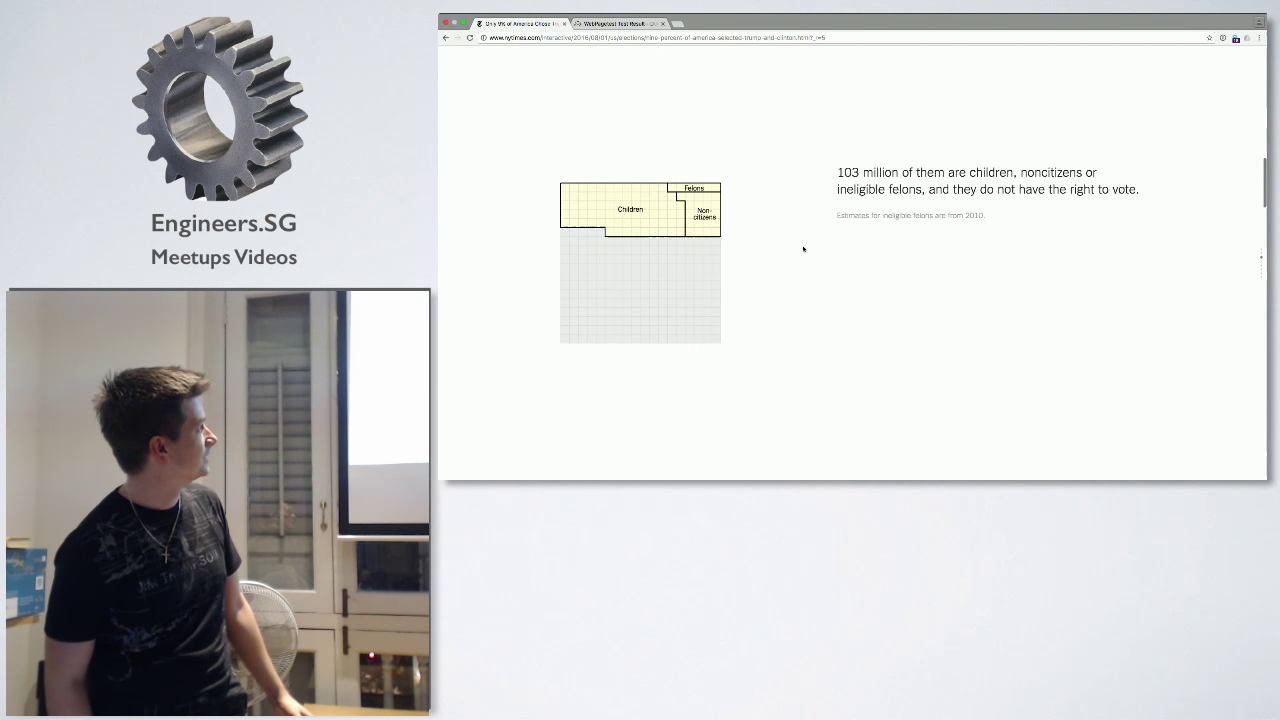
- Select the caption text about ineligible felon estimates
left_click_drag(850, 217, 984, 215)
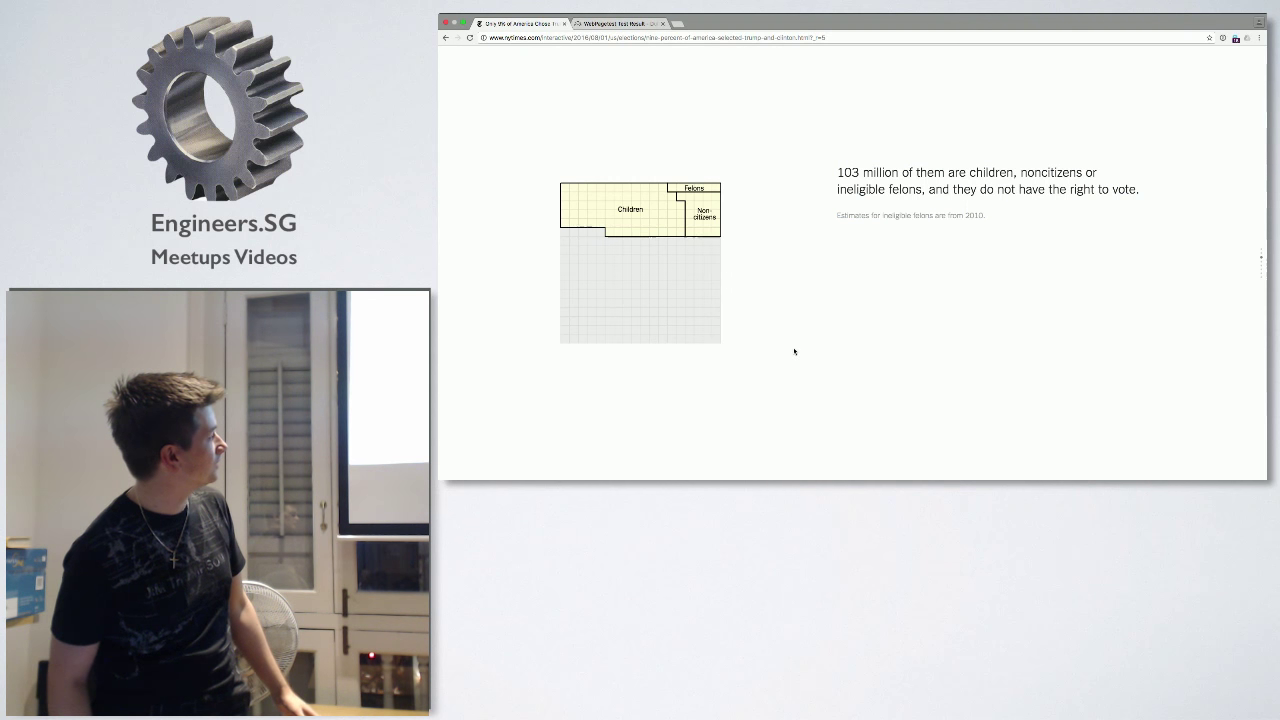
scroll(794, 351, "down", 2)
scroll(794, 351, "down", 2)
scroll(794, 351, "down", 2)
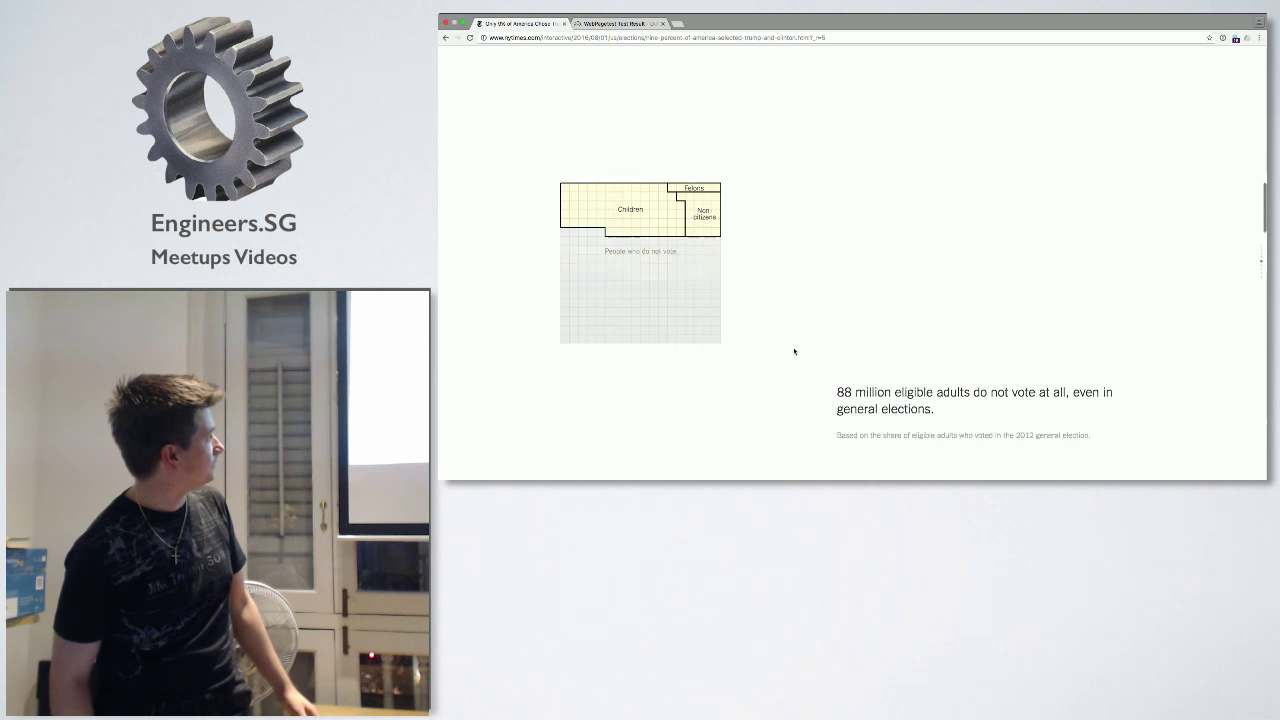
scroll(794, 351, "down", 1)
scroll(794, 351, "down", 2)
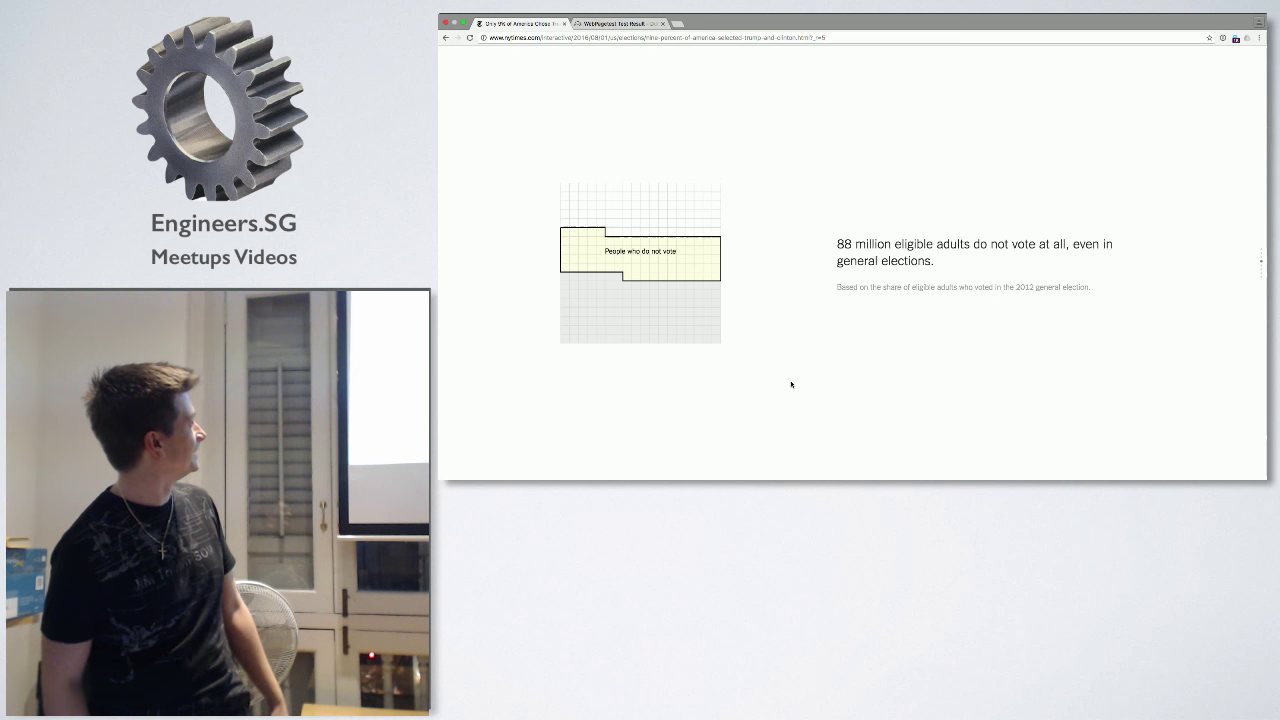
scroll(791, 384, "down", 3)
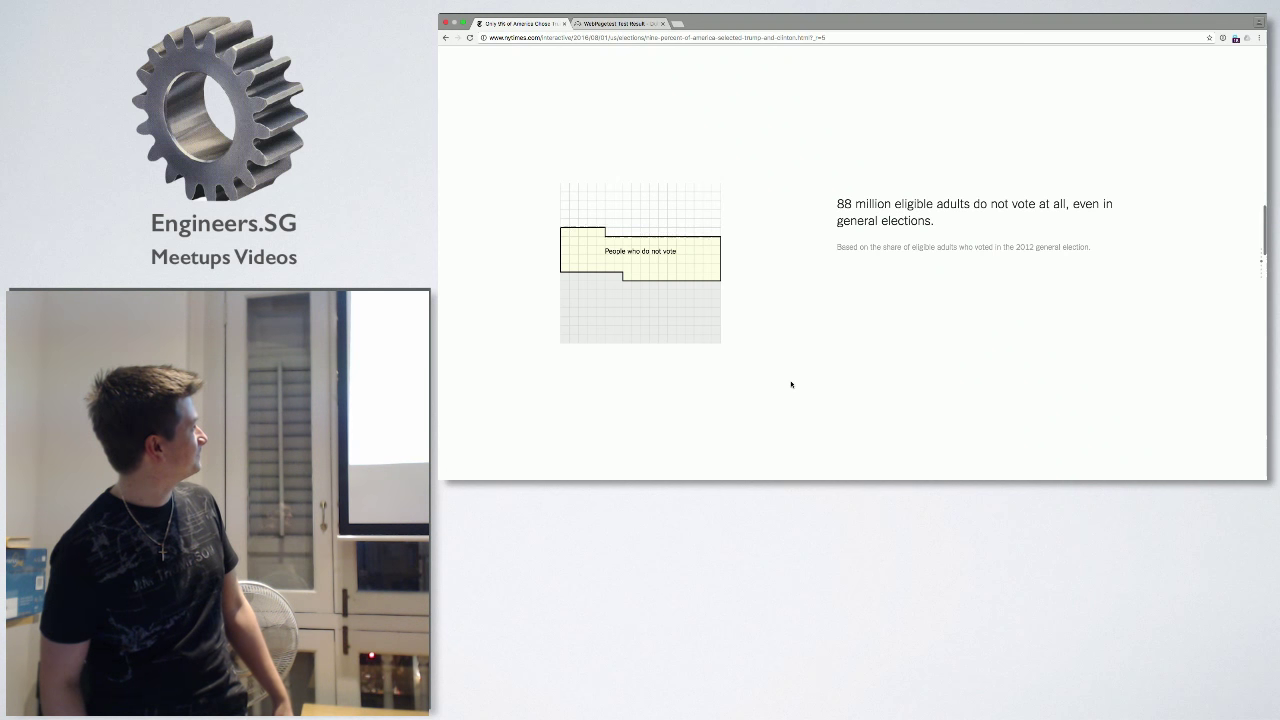
scroll(791, 384, "down", 5)
scroll(791, 384, "down", 3)
scroll(791, 384, "down", 2)
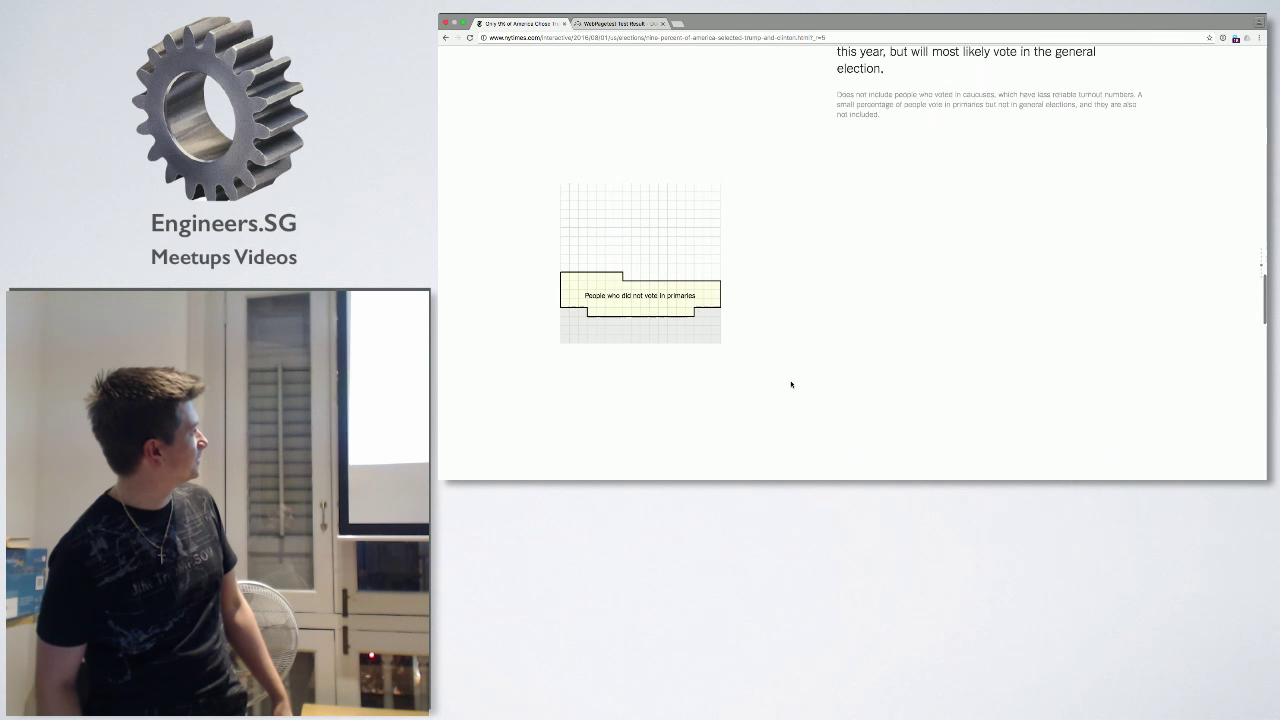
scroll(791, 384, "down", 3)
scroll(791, 384, "down", 2)
scroll(791, 384, "down", 3)
scroll(791, 384, "down", 2)
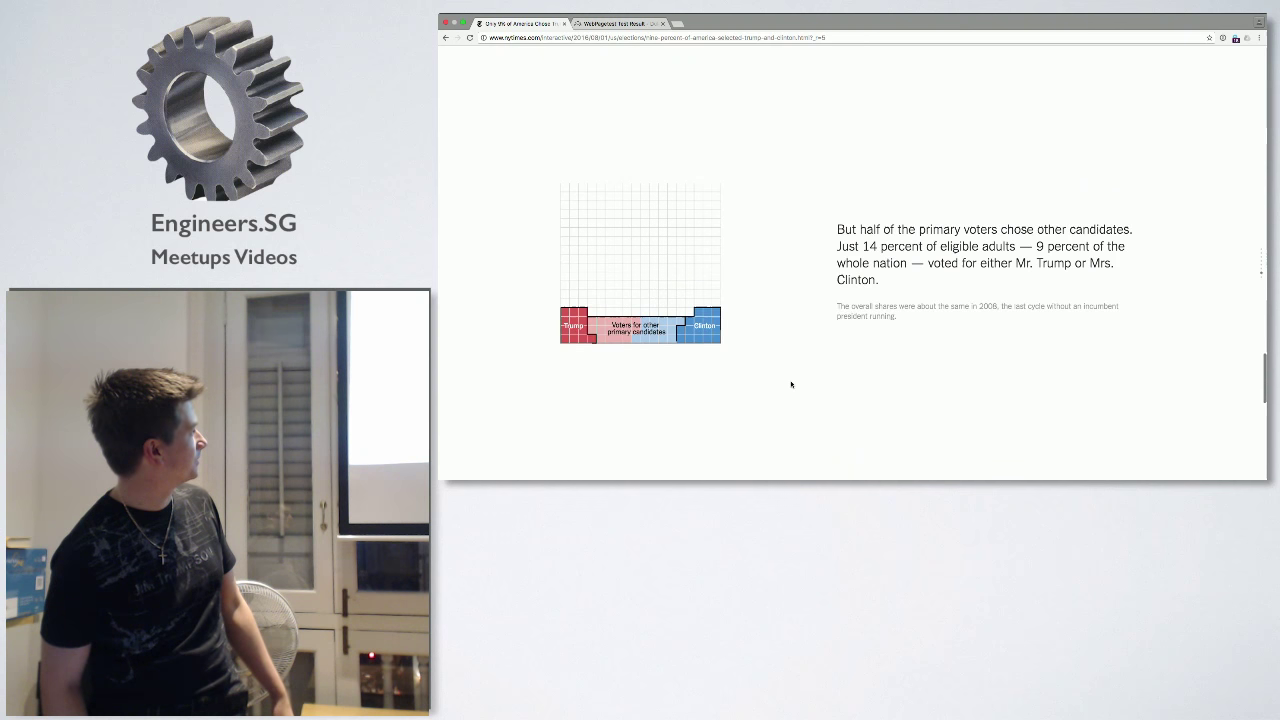
scroll(791, 384, "up", 2)
scroll(791, 384, "up", 3)
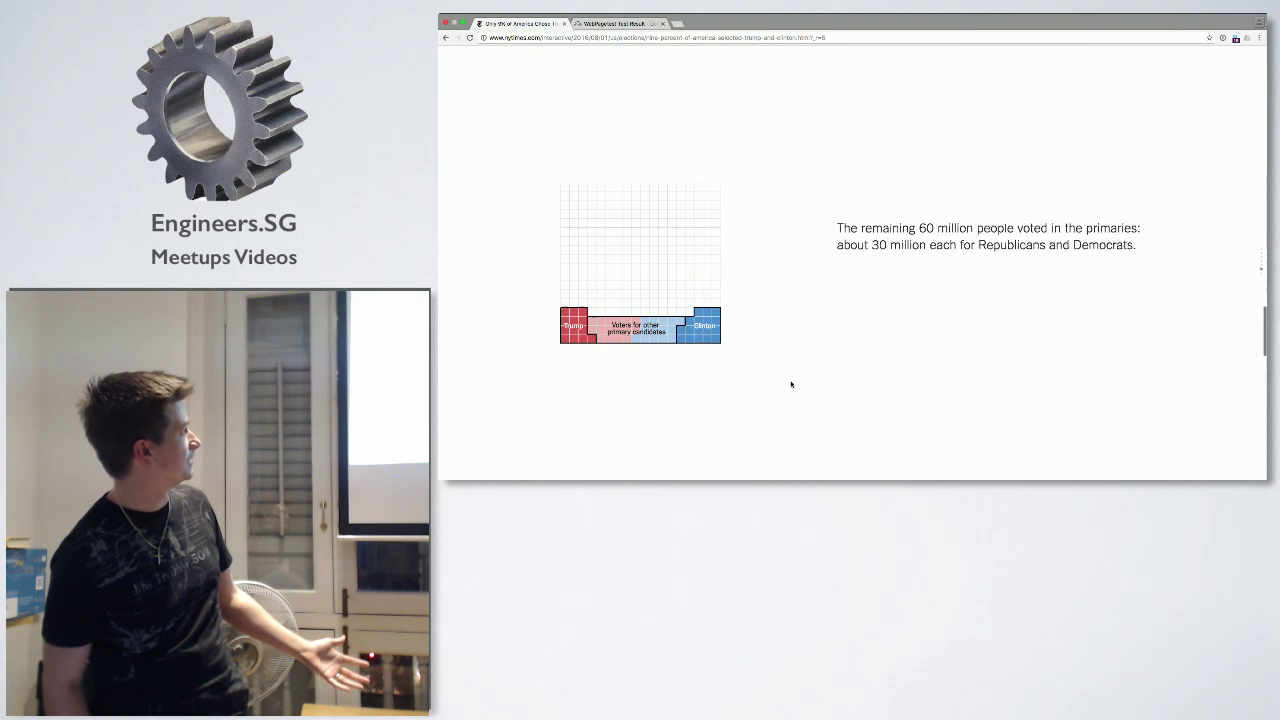
scroll(791, 384, "up", 3)
scroll(791, 384, "up", 3)
scroll(791, 384, "up", 3)
scroll(791, 384, "up", 2)
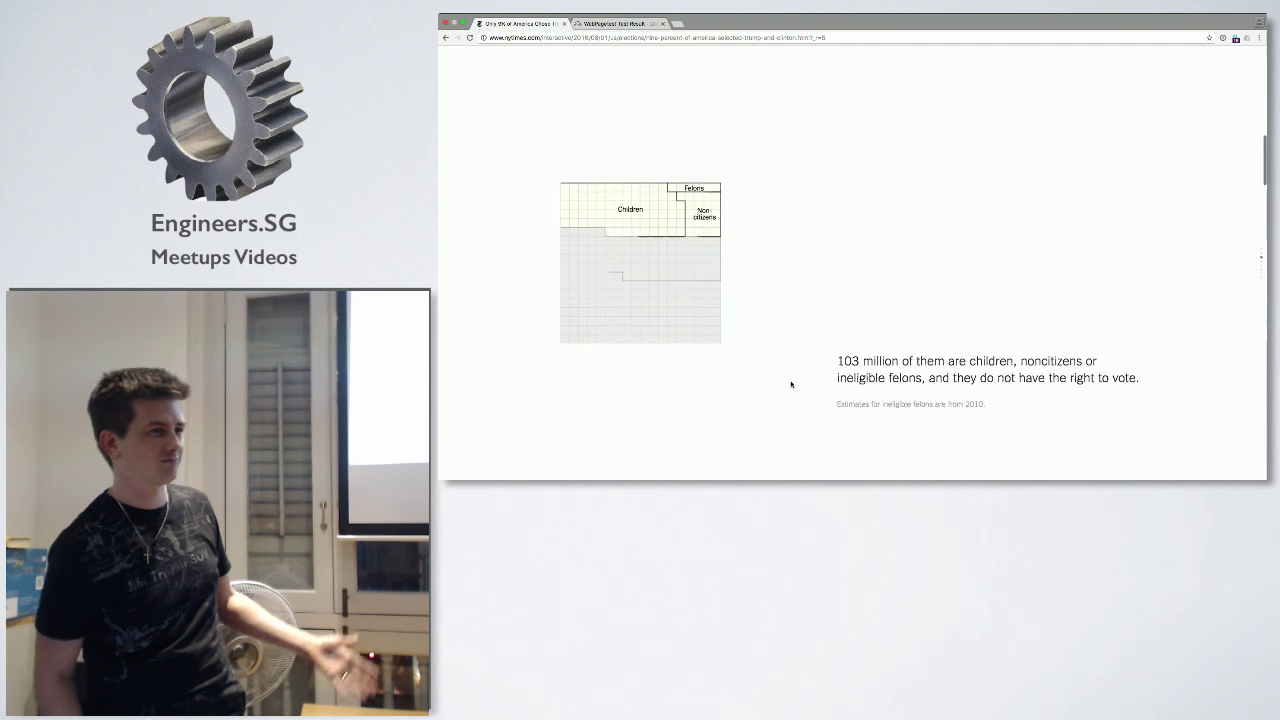
scroll(791, 384, "up", 3)
scroll(791, 384, "up", 2)
scroll(791, 384, "up", 3)
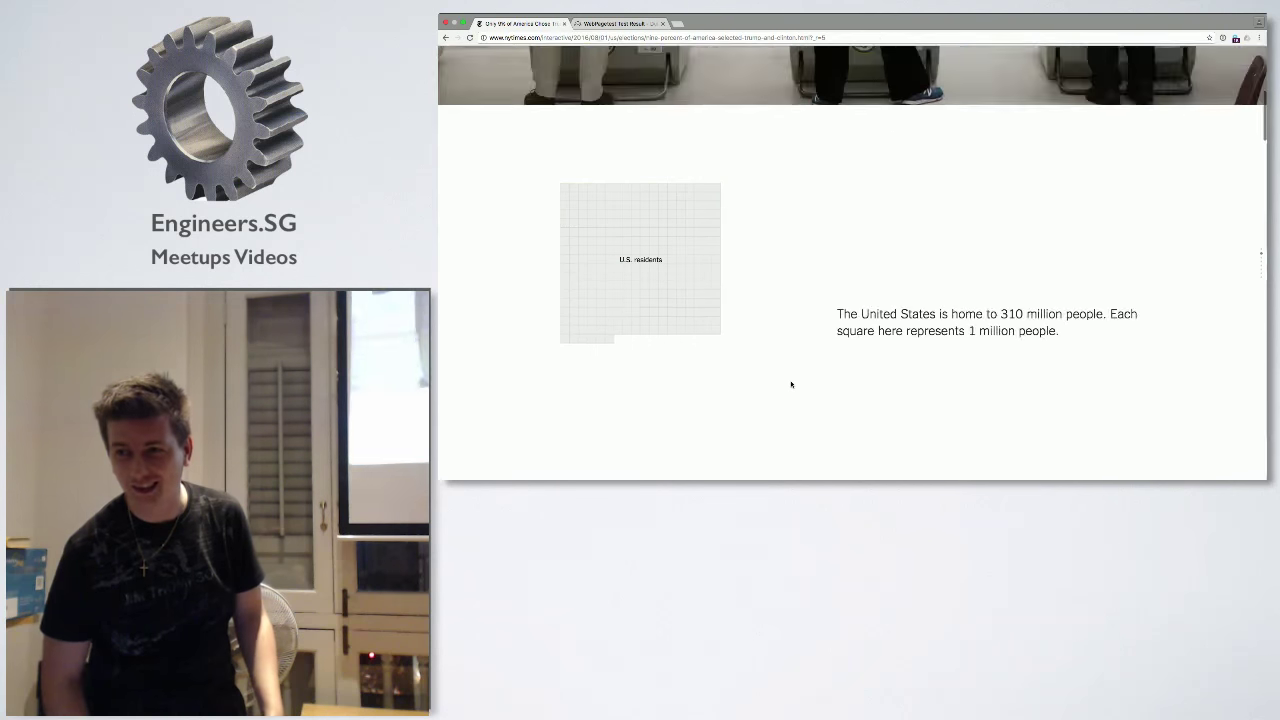
scroll(791, 384, "up", 3)
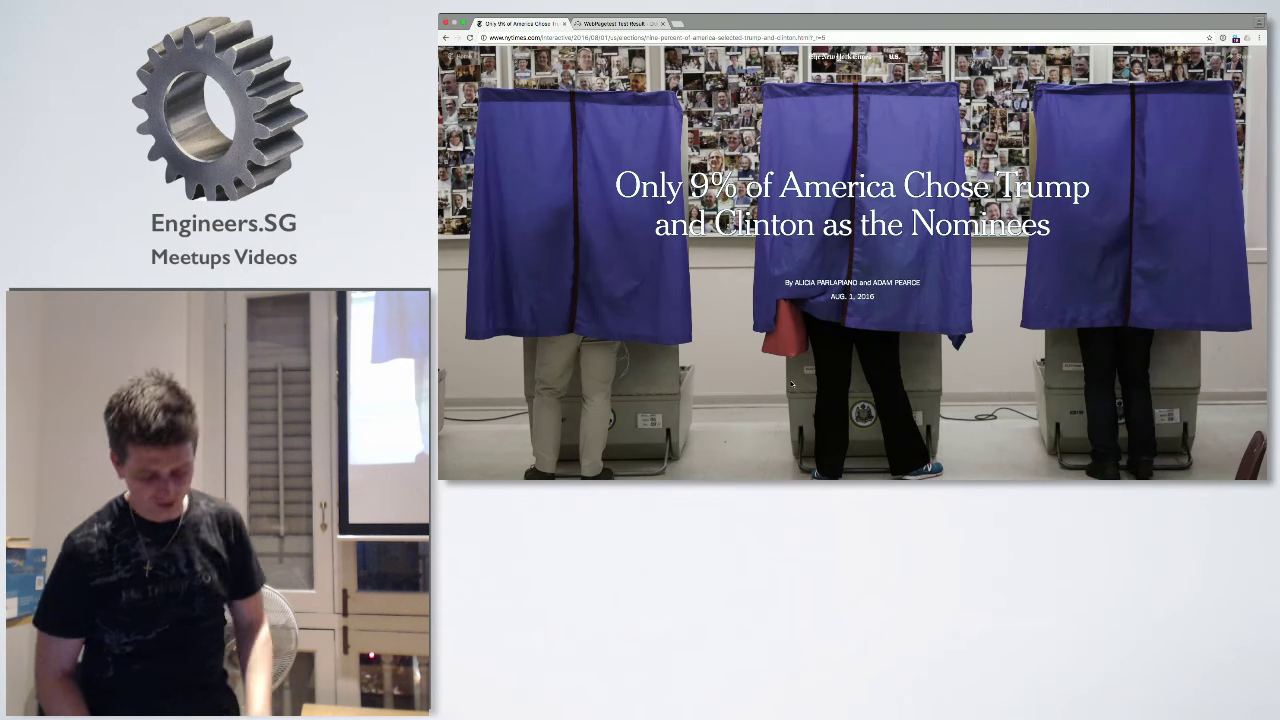
- Open Chrome DevTools beneath the article's headline image with Cmd+Option+I
key("super+alt+i")
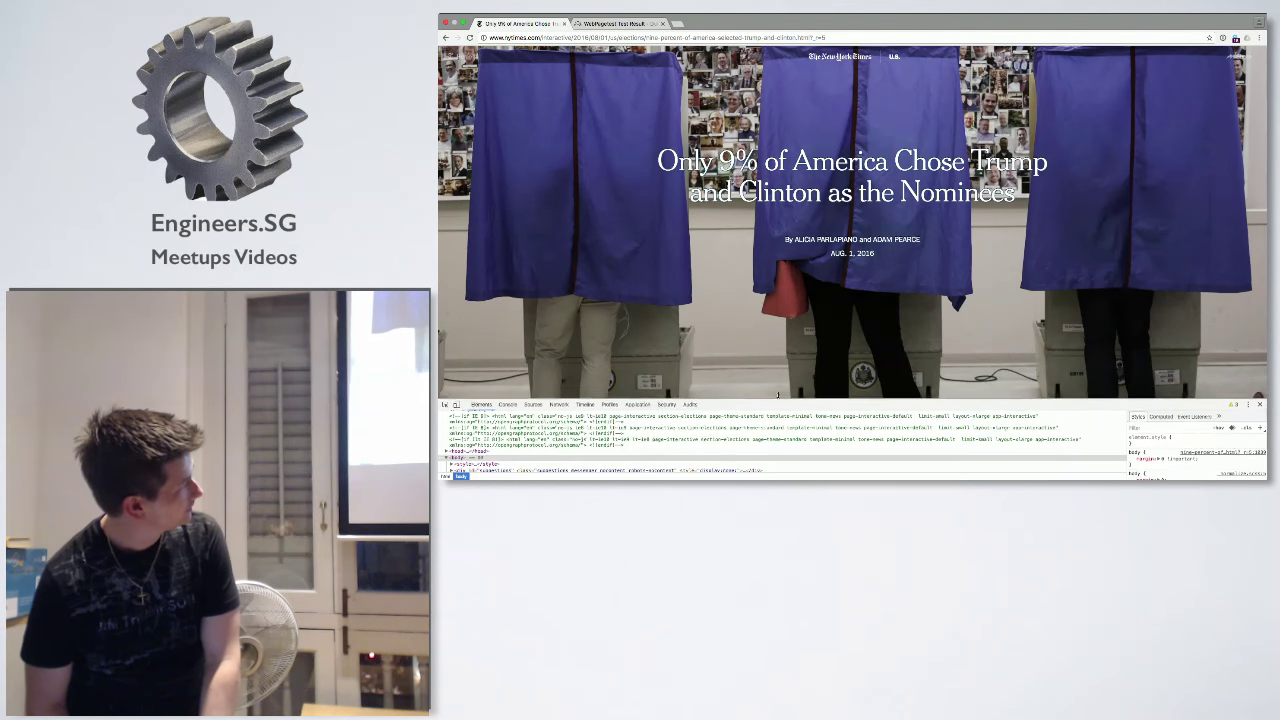
- Drag the DevTools divider upward to enlarge the Elements panel
left_click_drag(777, 404, 786, 271)
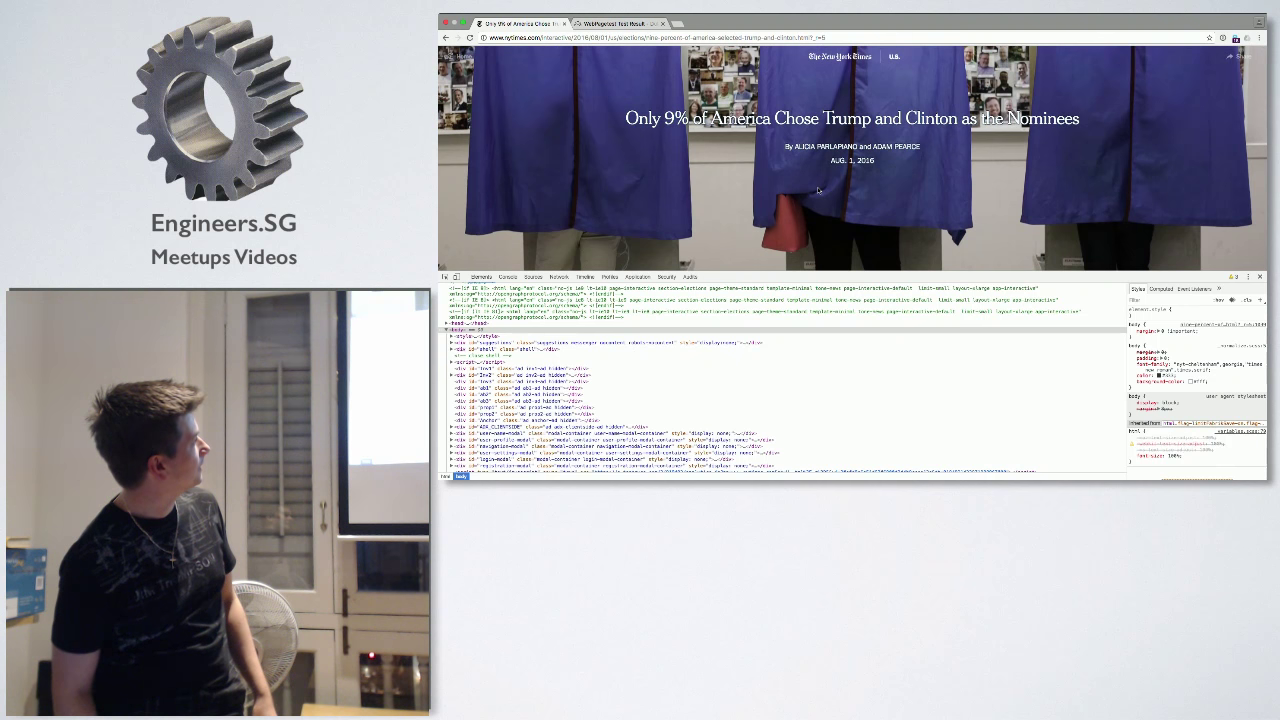
scroll(818, 190, "down", 3)
scroll(818, 190, "down", 1)
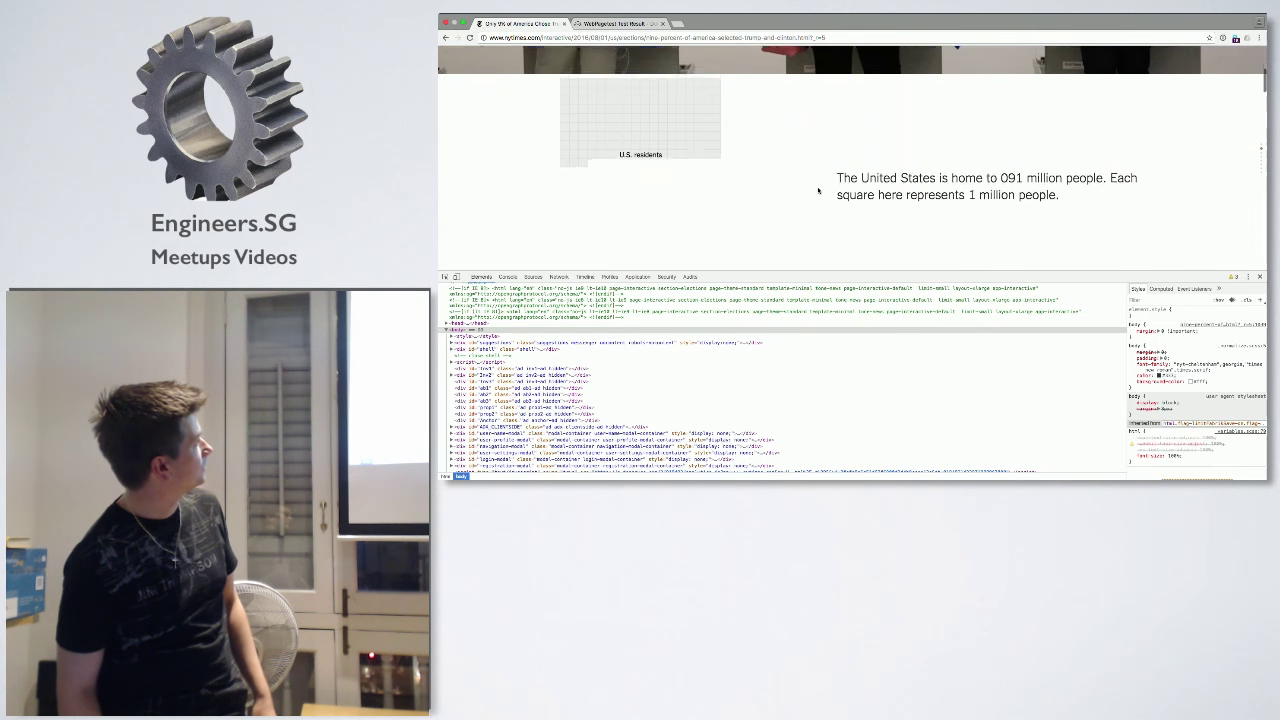
scroll(820, 191, "up", 1)
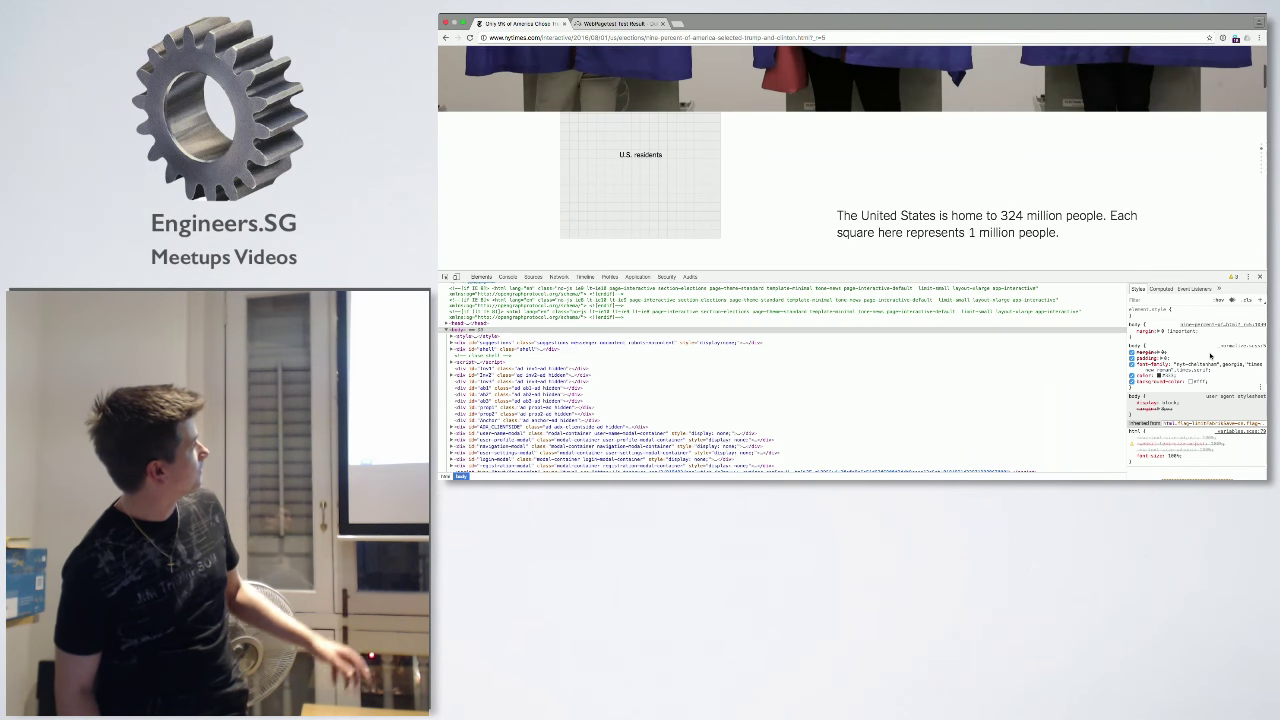
- Turn on responsive emulation, make the viewport narrower and taller, and reload
left_click(456, 276)
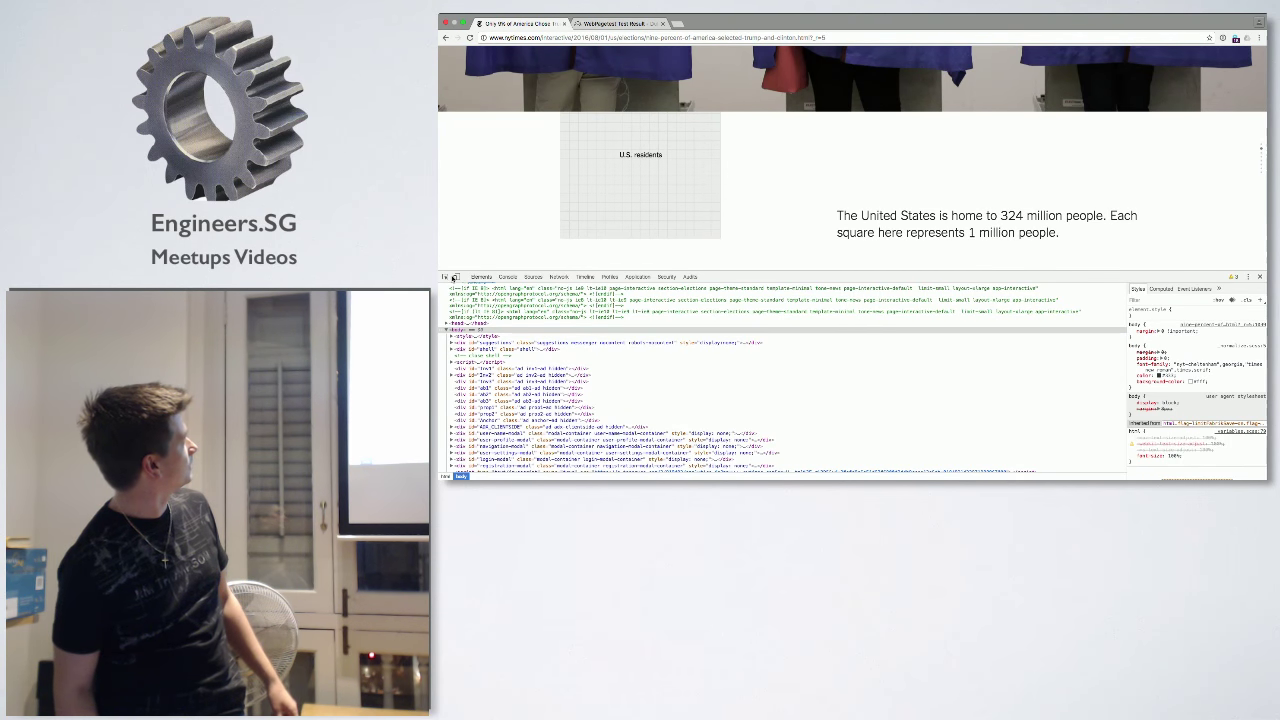
left_click(455, 277)
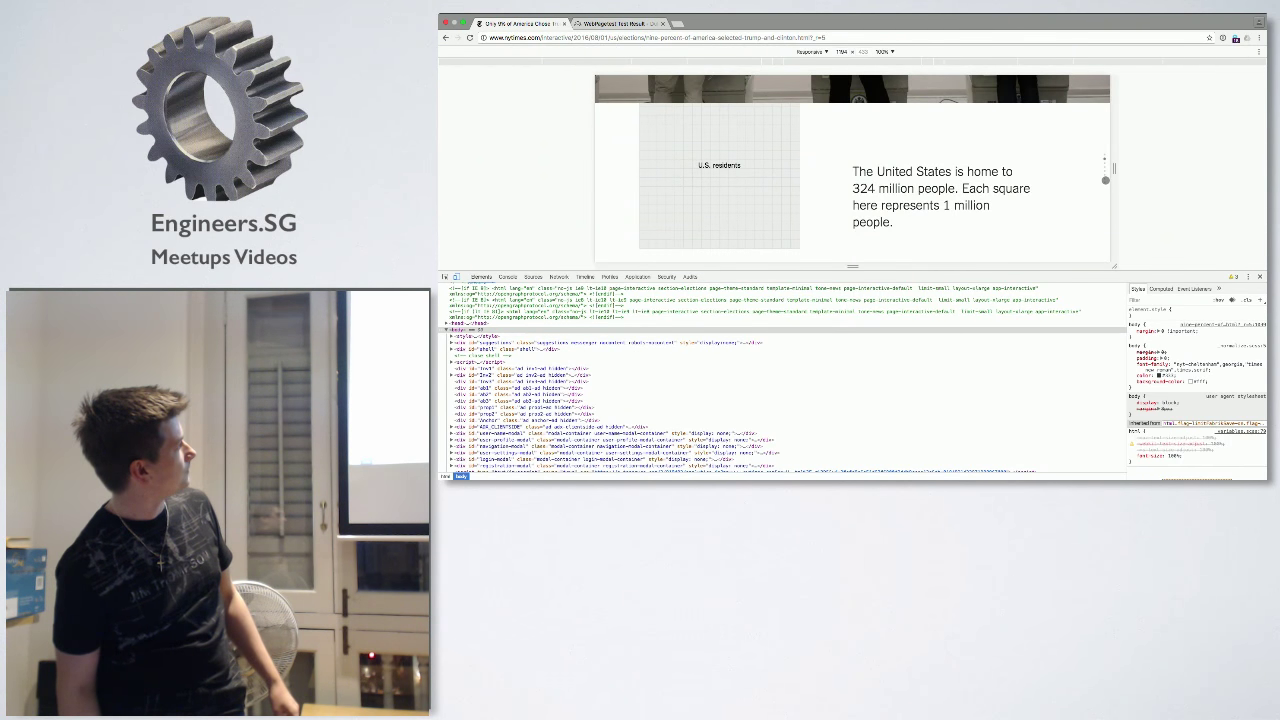
left_click_drag(1110, 173, 1021, 178)
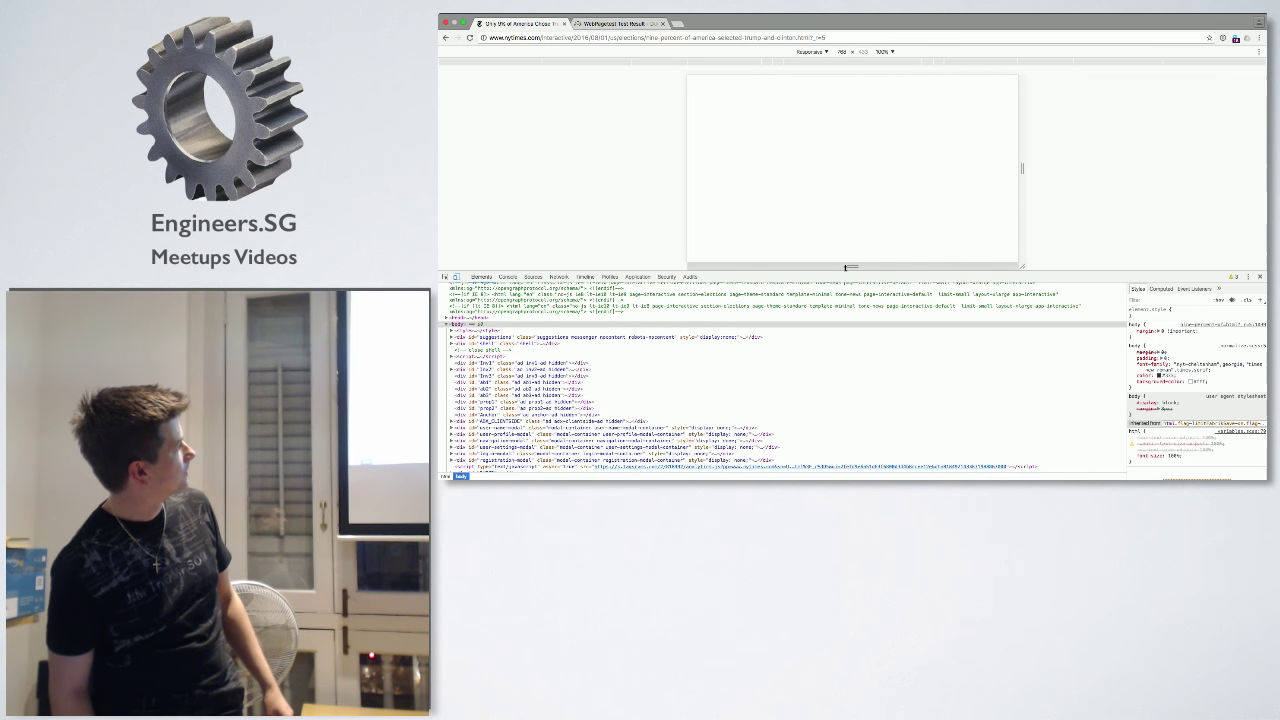
left_click_drag(846, 267, 890, 407)
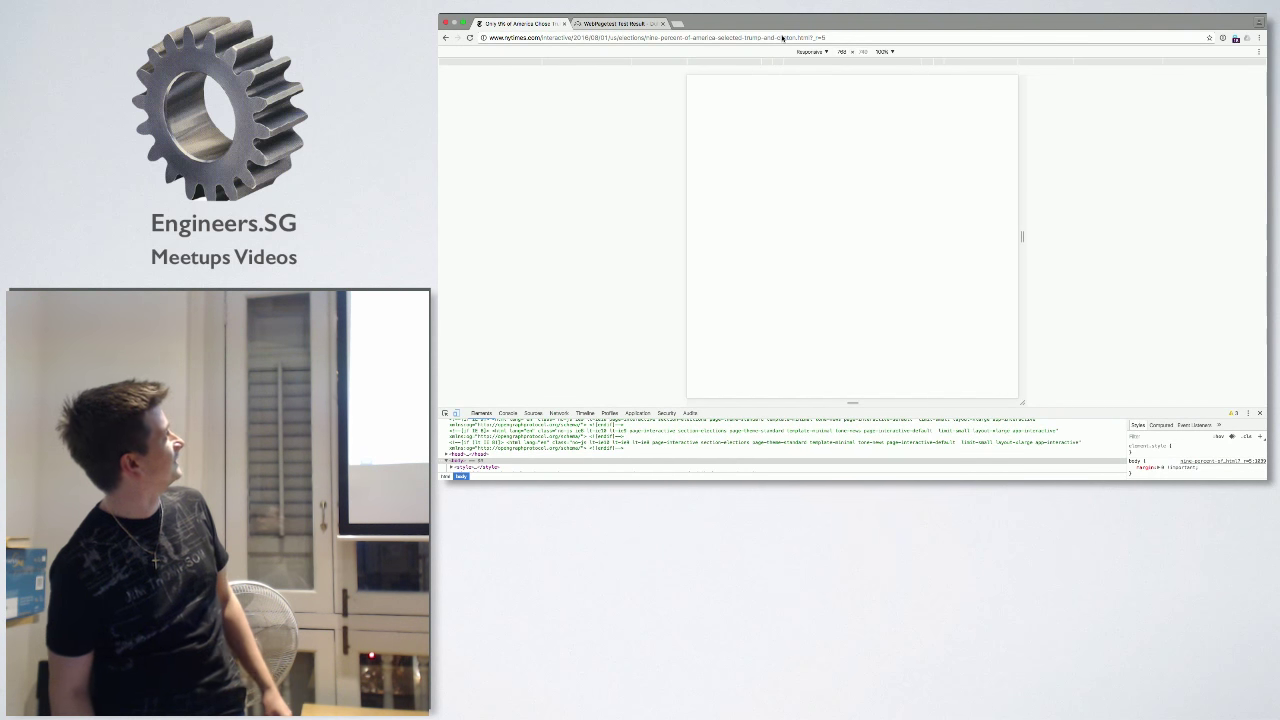
key("Return")
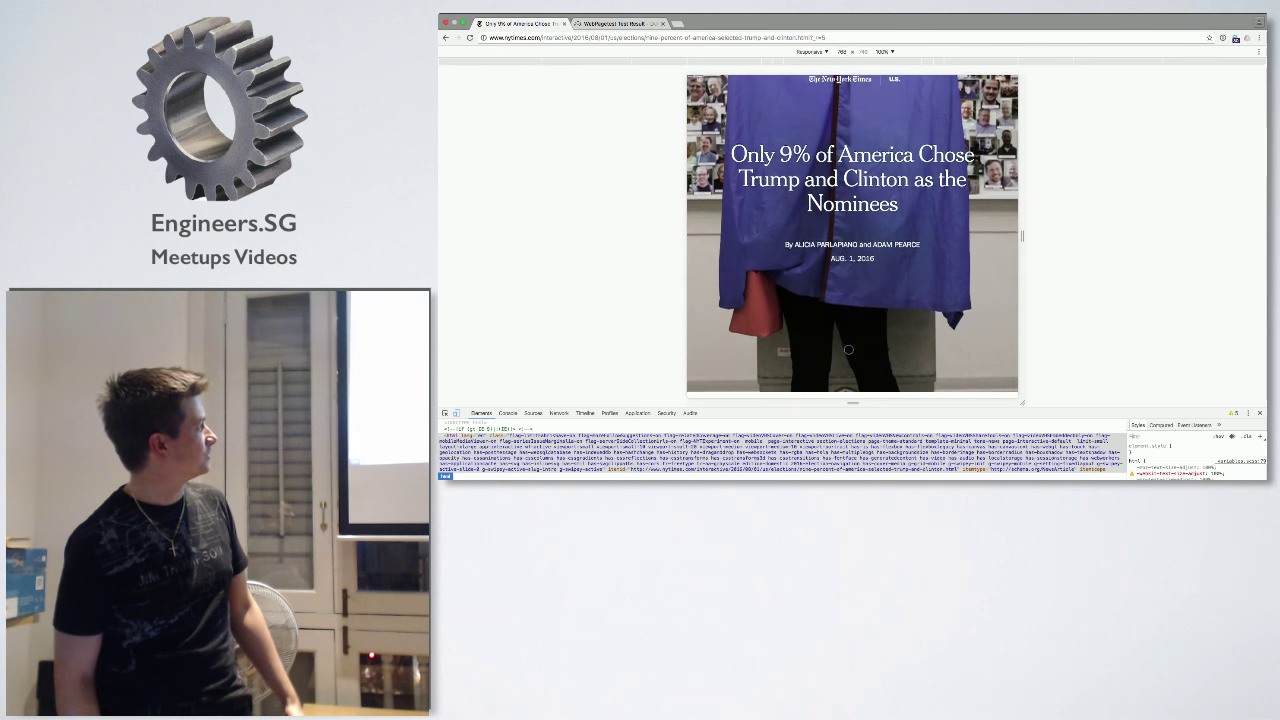
mouse_move(848, 349)
left_mouse_down()
mouse_move(832, 203)
mouse_move(846, 120)
left_mouse_up()
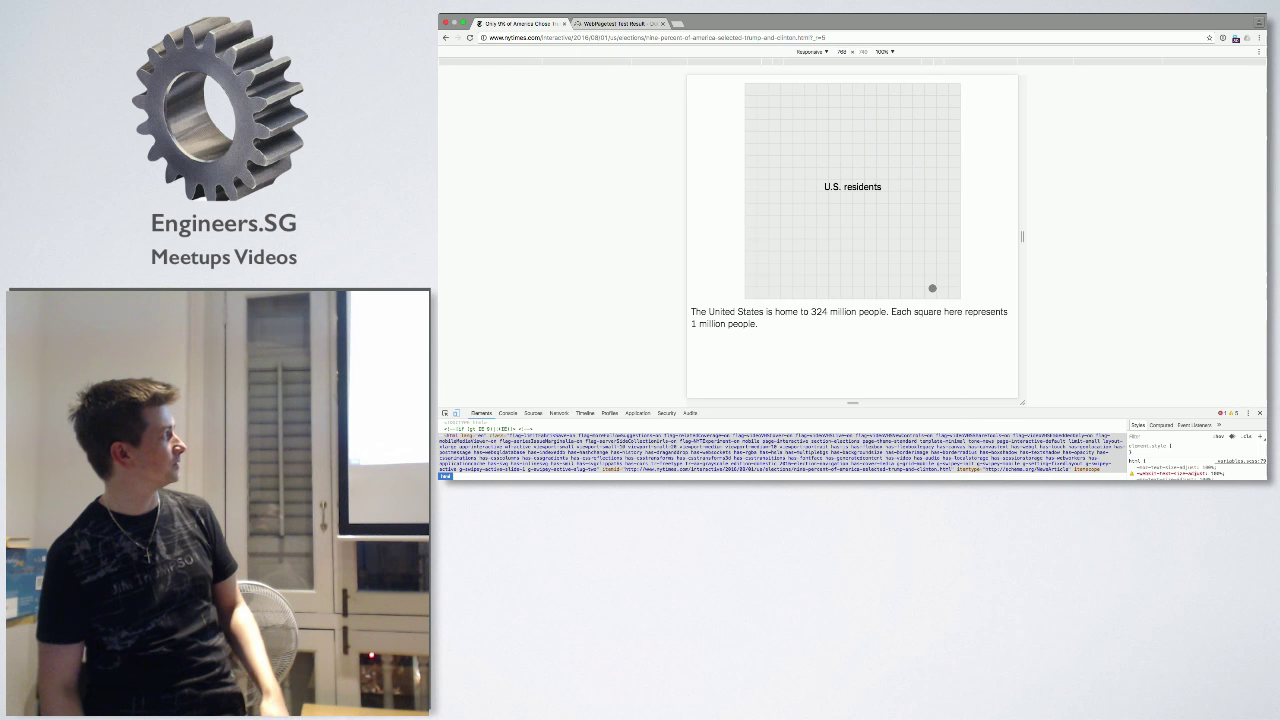
- Widen the emulated viewport in two drags so the 324 million caption fits one line
left_click_drag(1022, 236, 1033, 236)
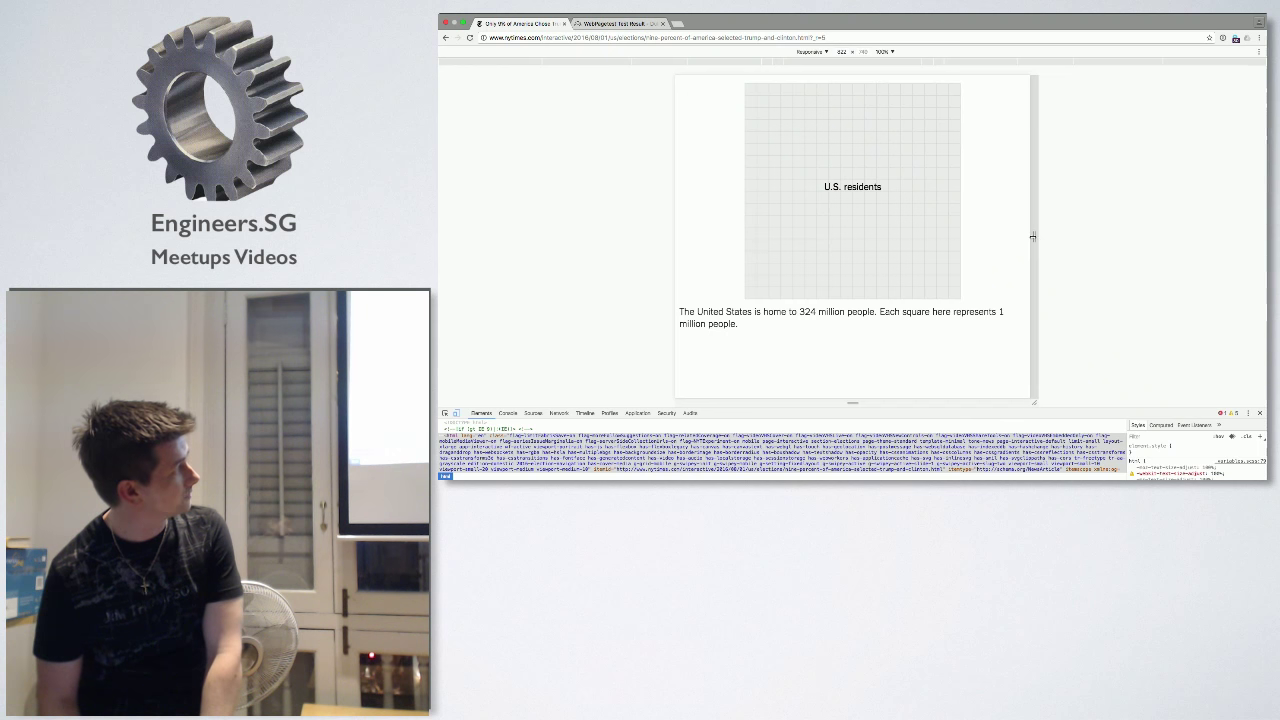
mouse_move(1033, 236)
left_mouse_down()
mouse_move(1104, 234)
mouse_move(1069, 237)
left_mouse_up()
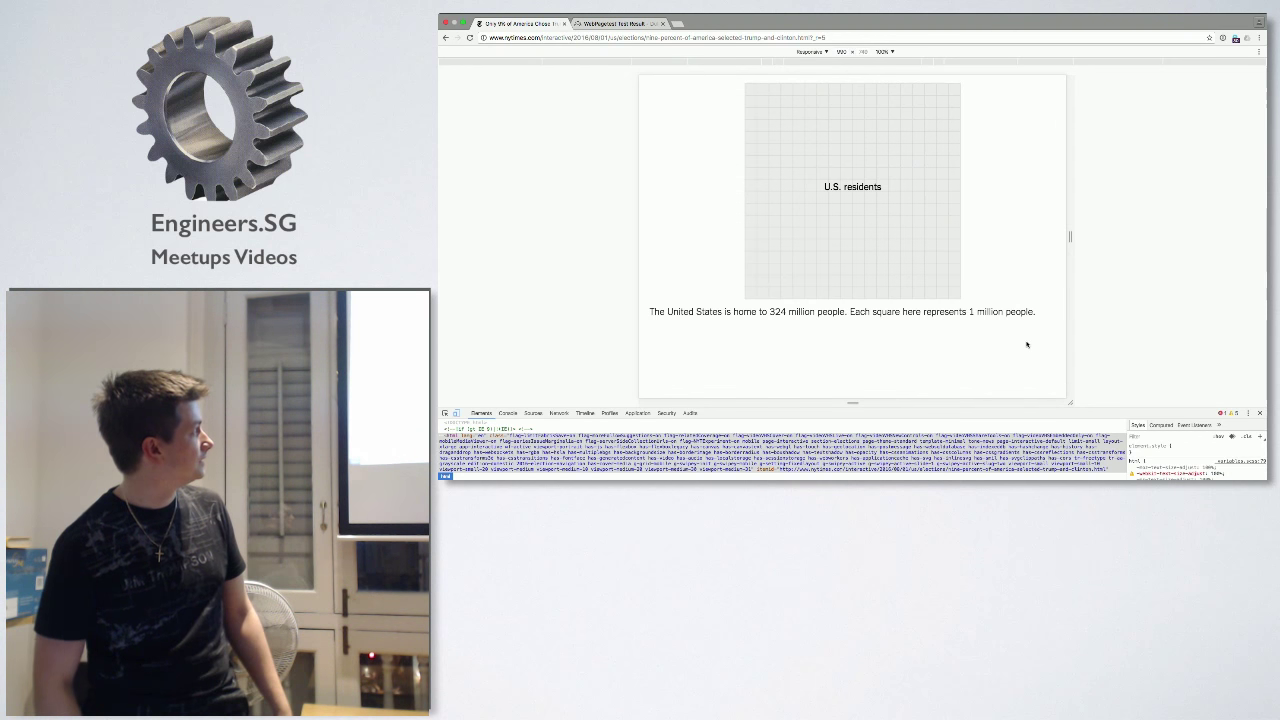
- Advance the emulated story to the Trump and Clinton voter chart, then exit emulation
key("Right")
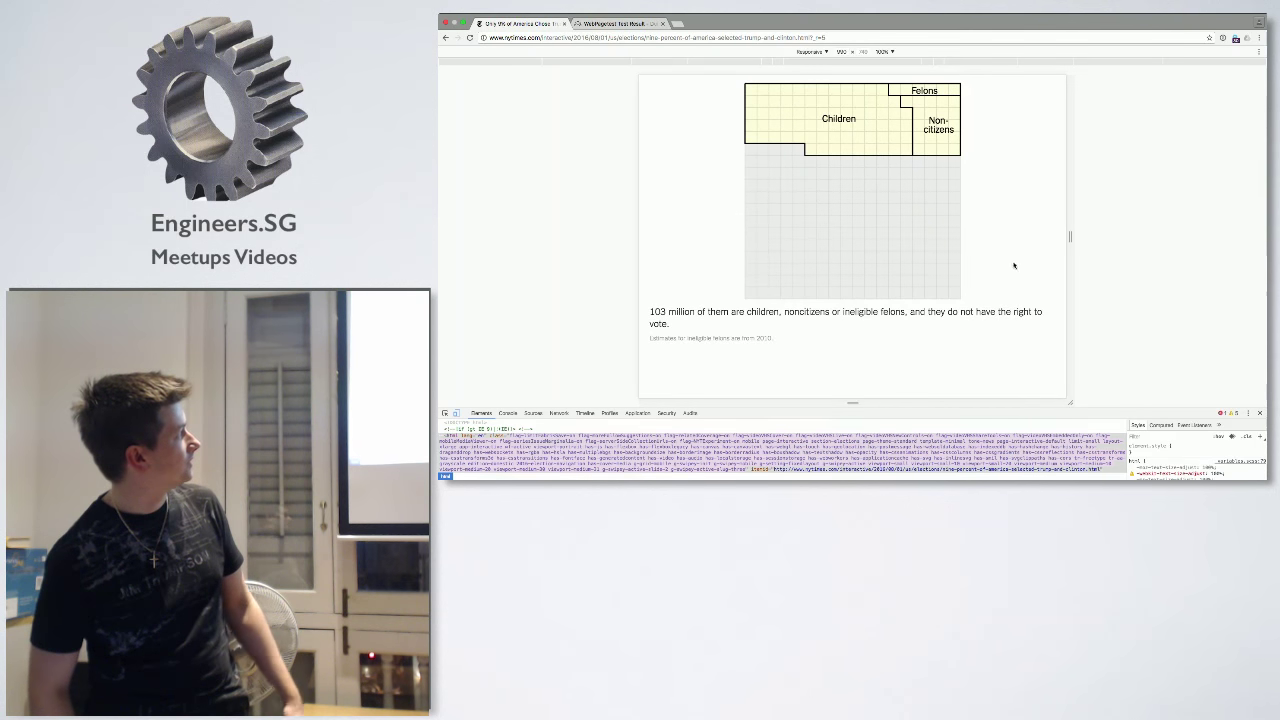
scroll(1014, 277, "down", 5)
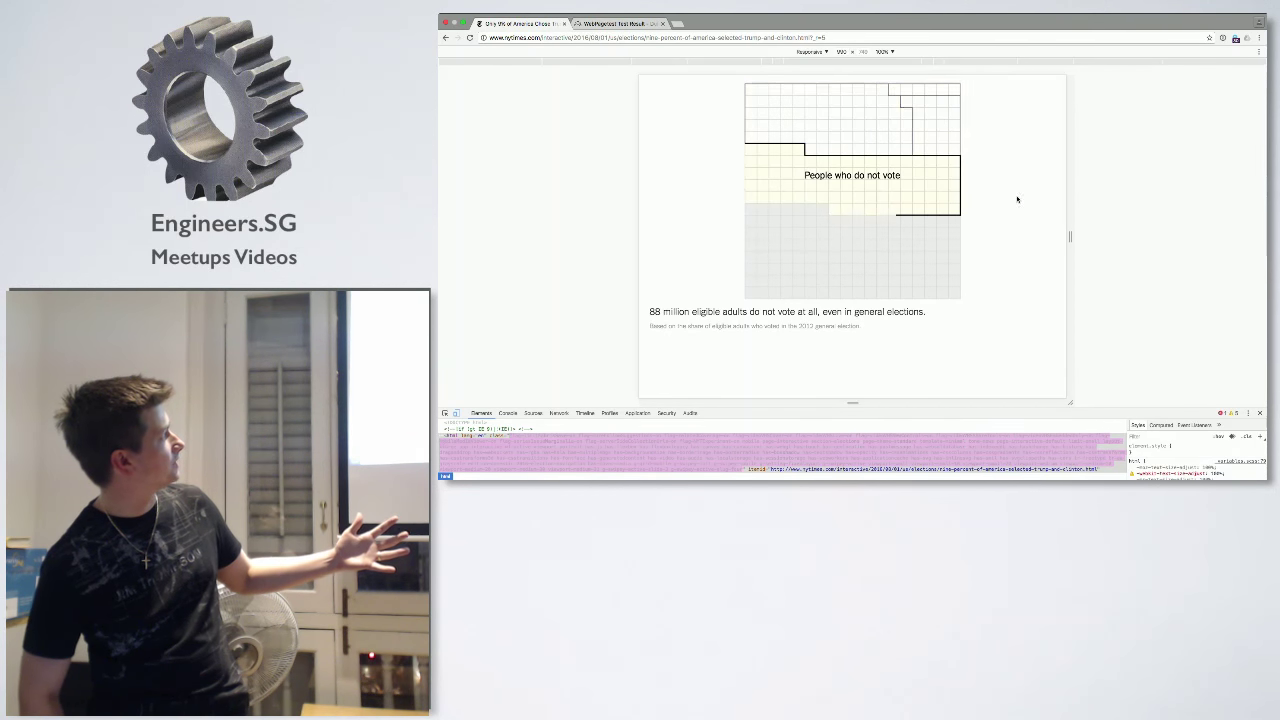
left_click_drag(1020, 341, 1015, 221)
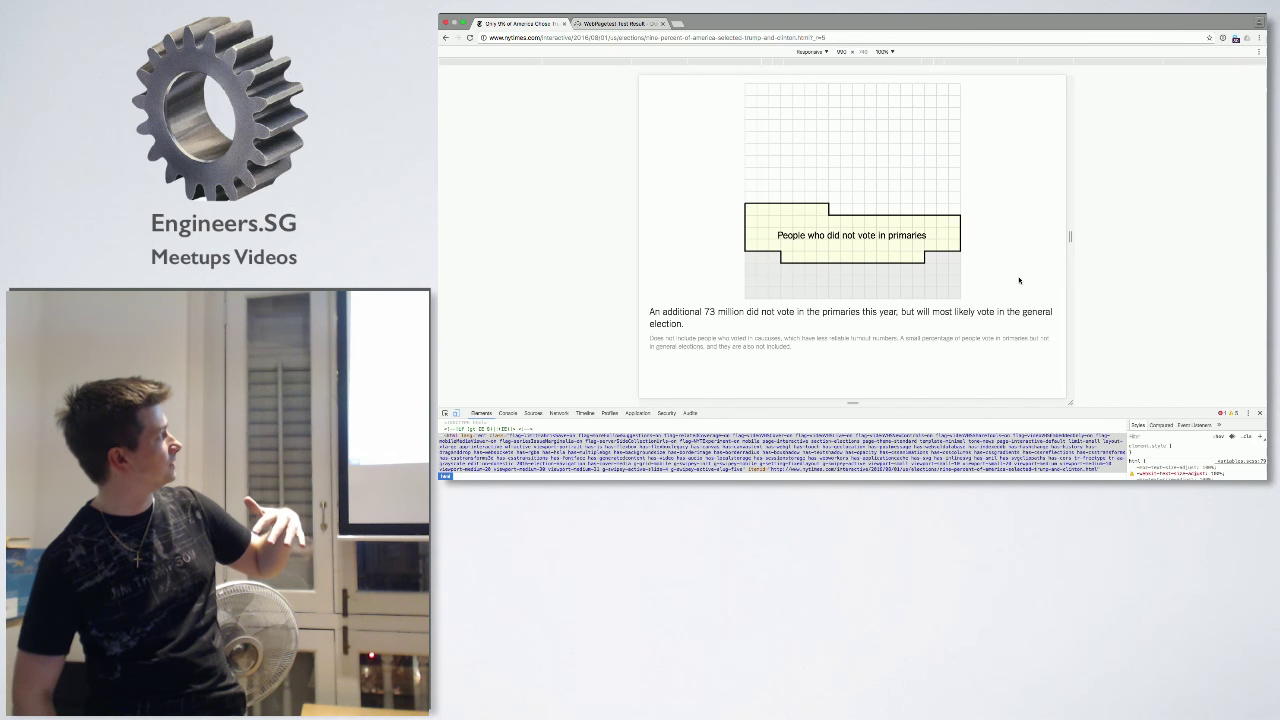
left_click_drag(1019, 279, 1019, 77)
left_click_drag(1037, 271, 1043, 114)
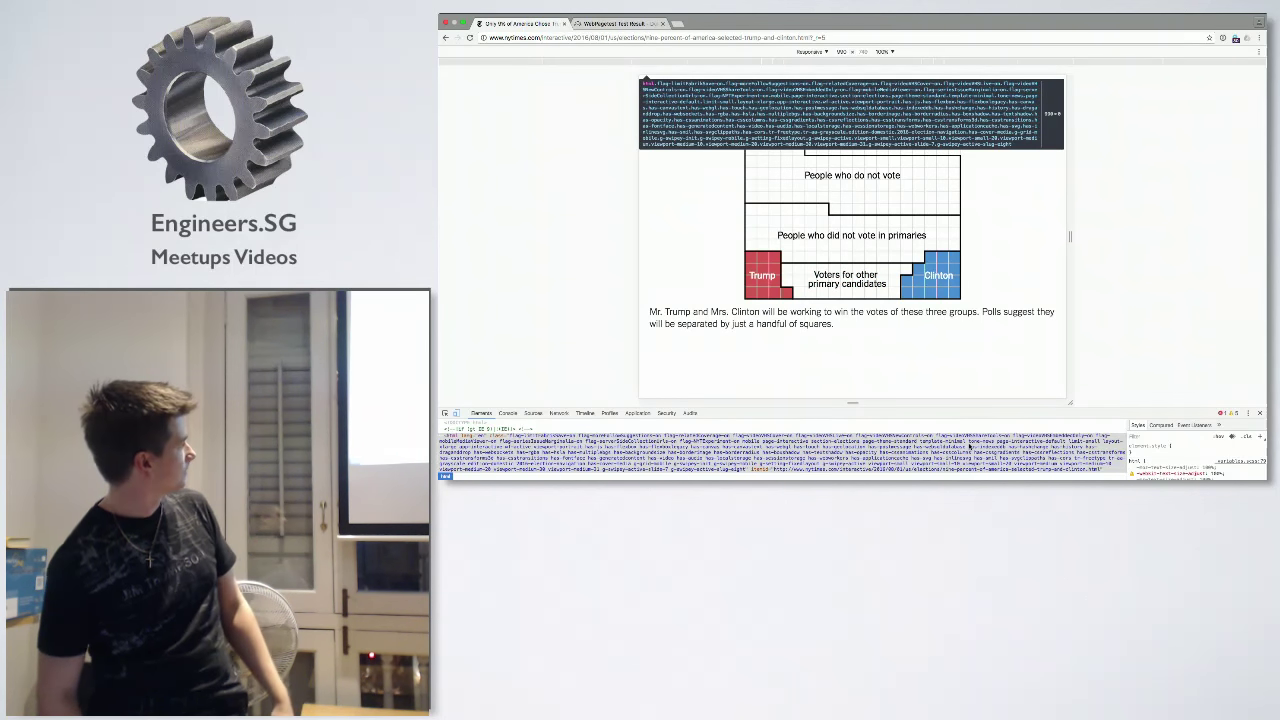
left_click(456, 413)
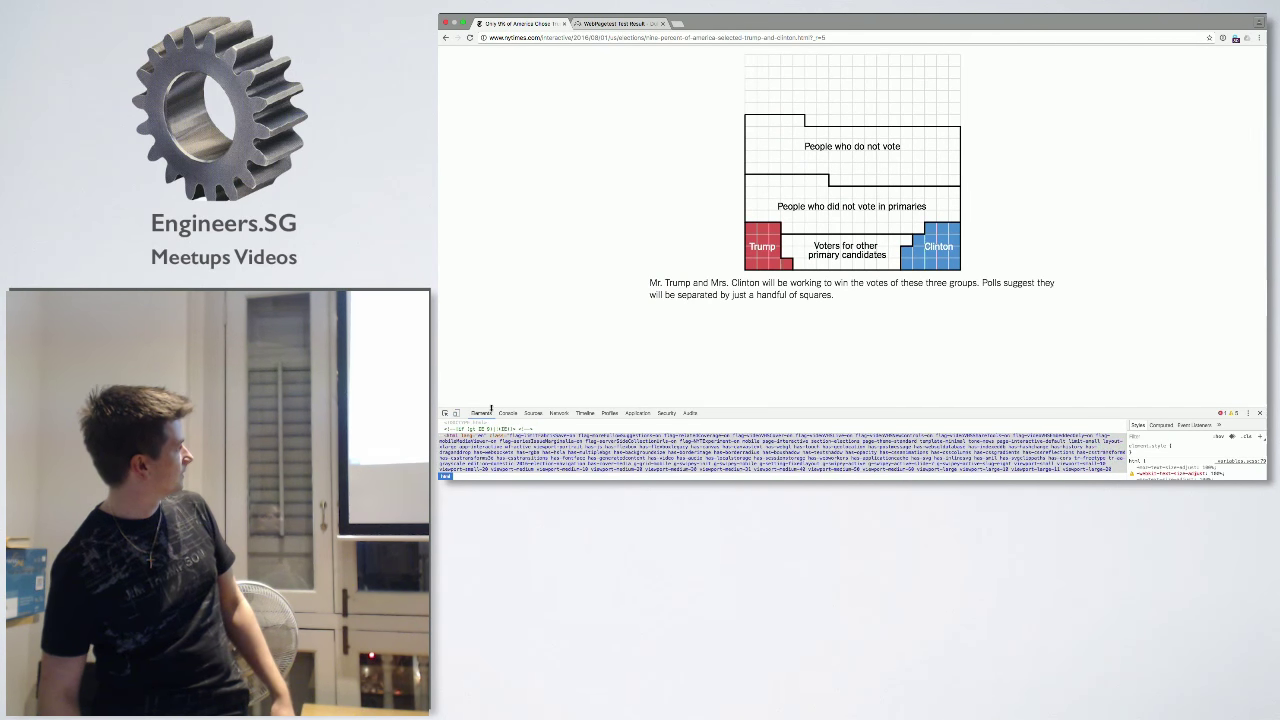
- Enlarge the DevTools panel and reload the article at full width
left_click_drag(491, 407, 494, 310)
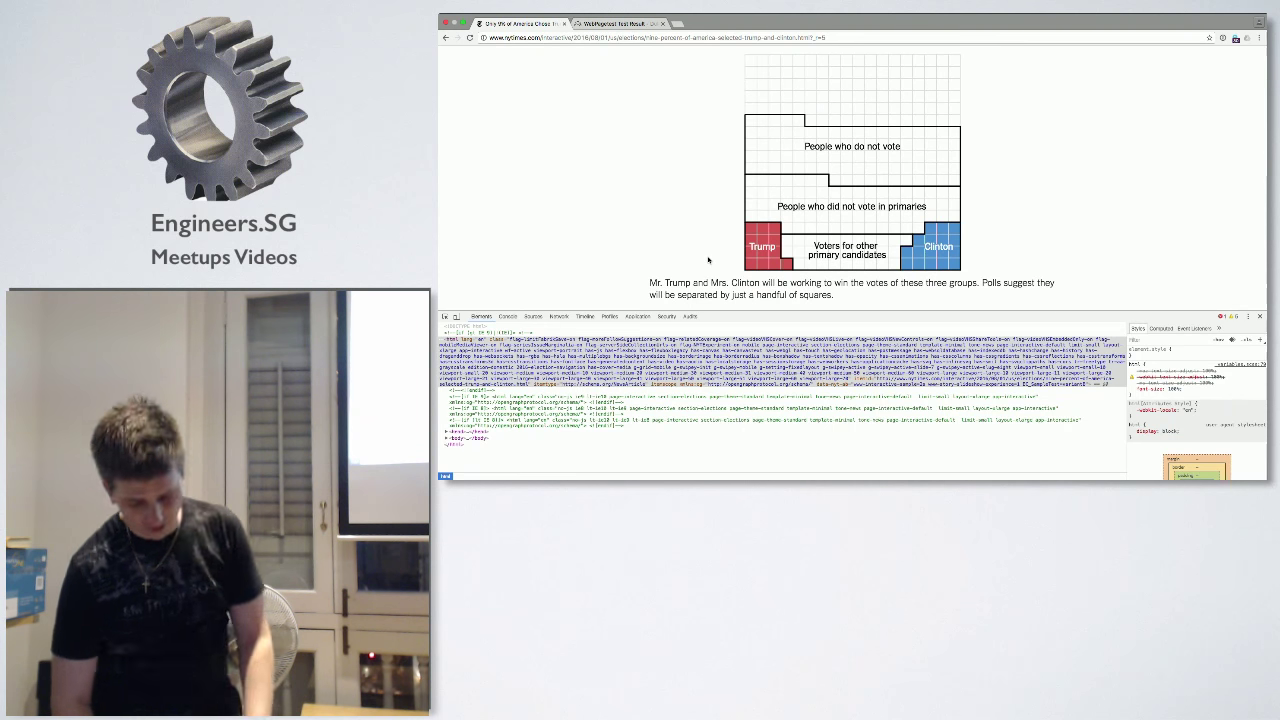
key("super+r")
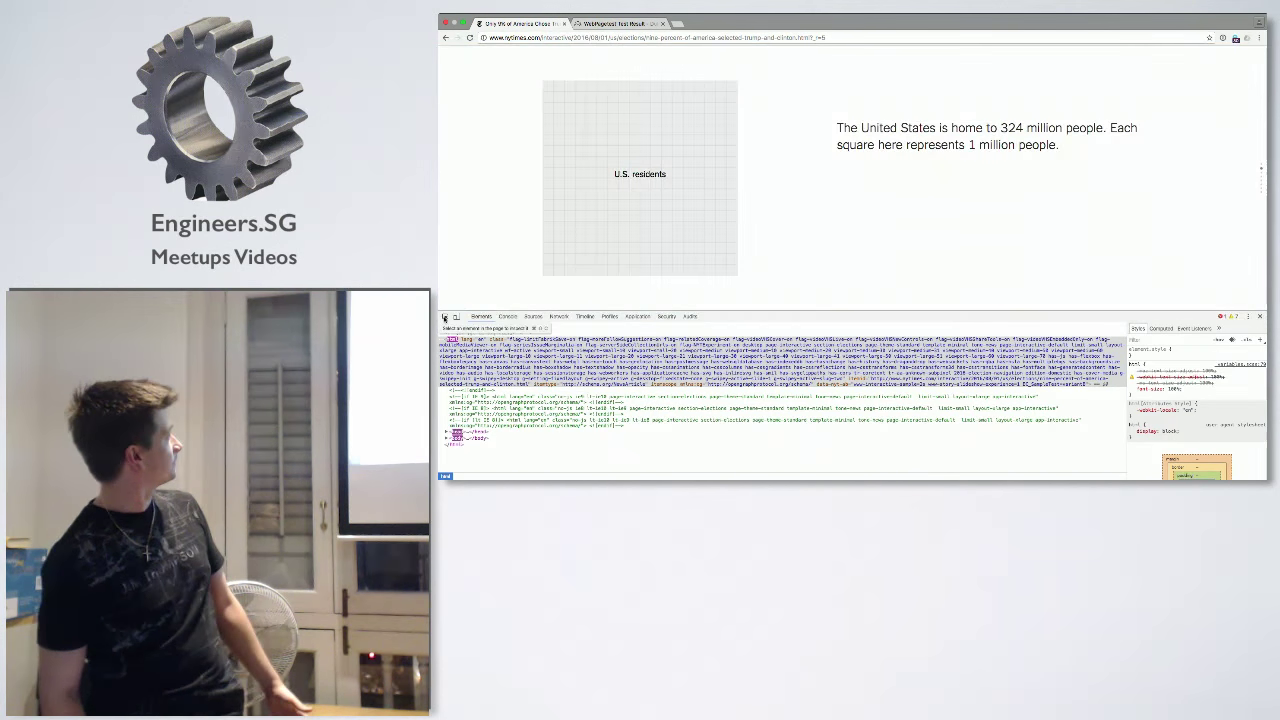
- Pick the U.S. residents slide on the page and select the intro slide node
left_click(444, 318)
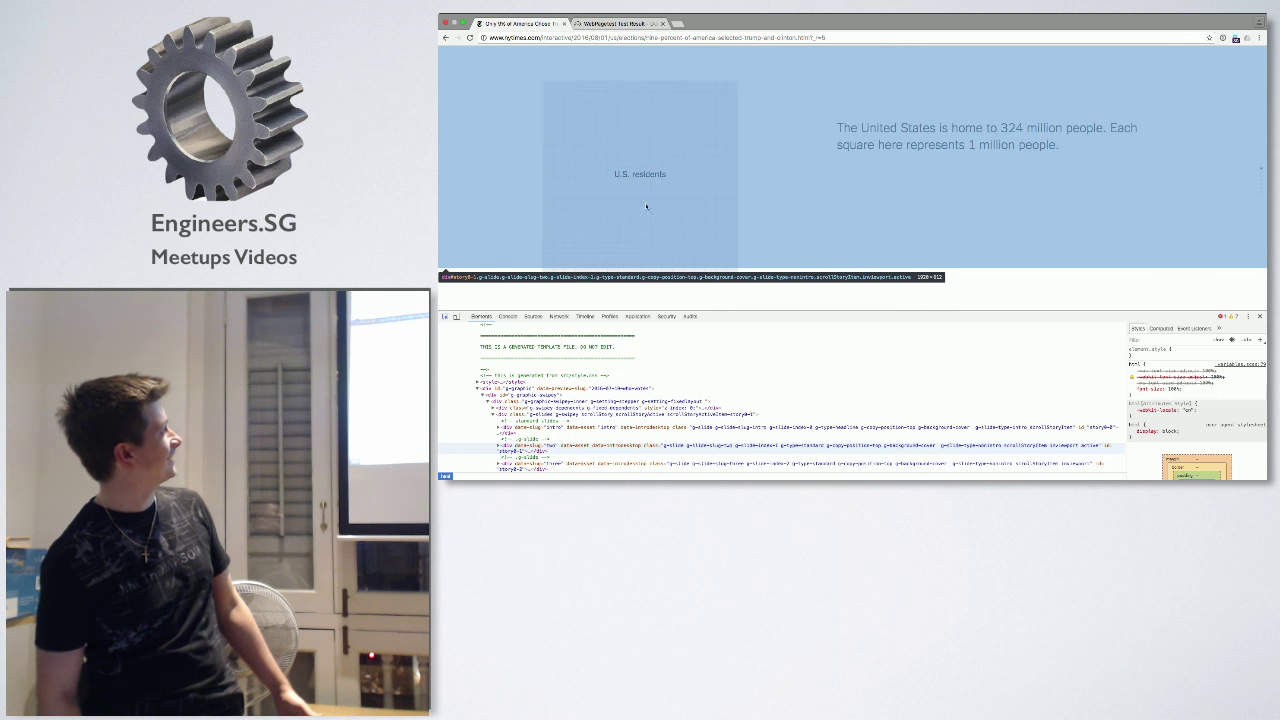
left_click(698, 173)
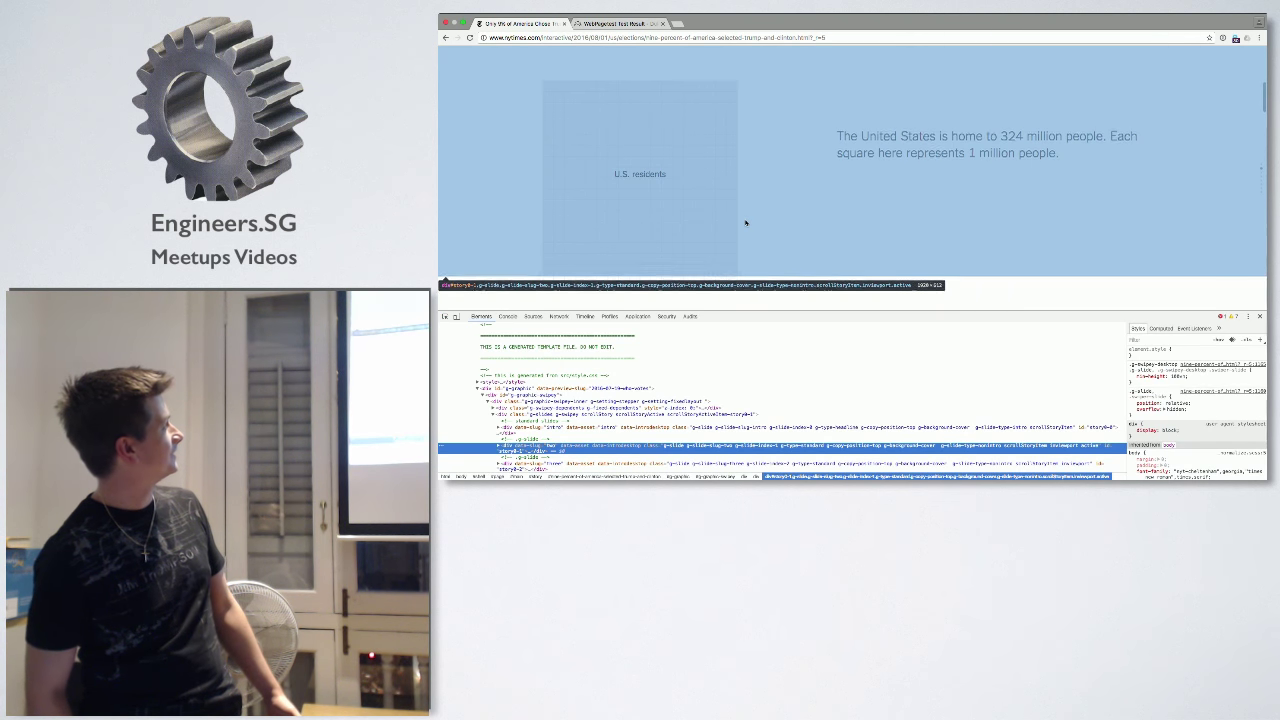
scroll(746, 223, "up", 2)
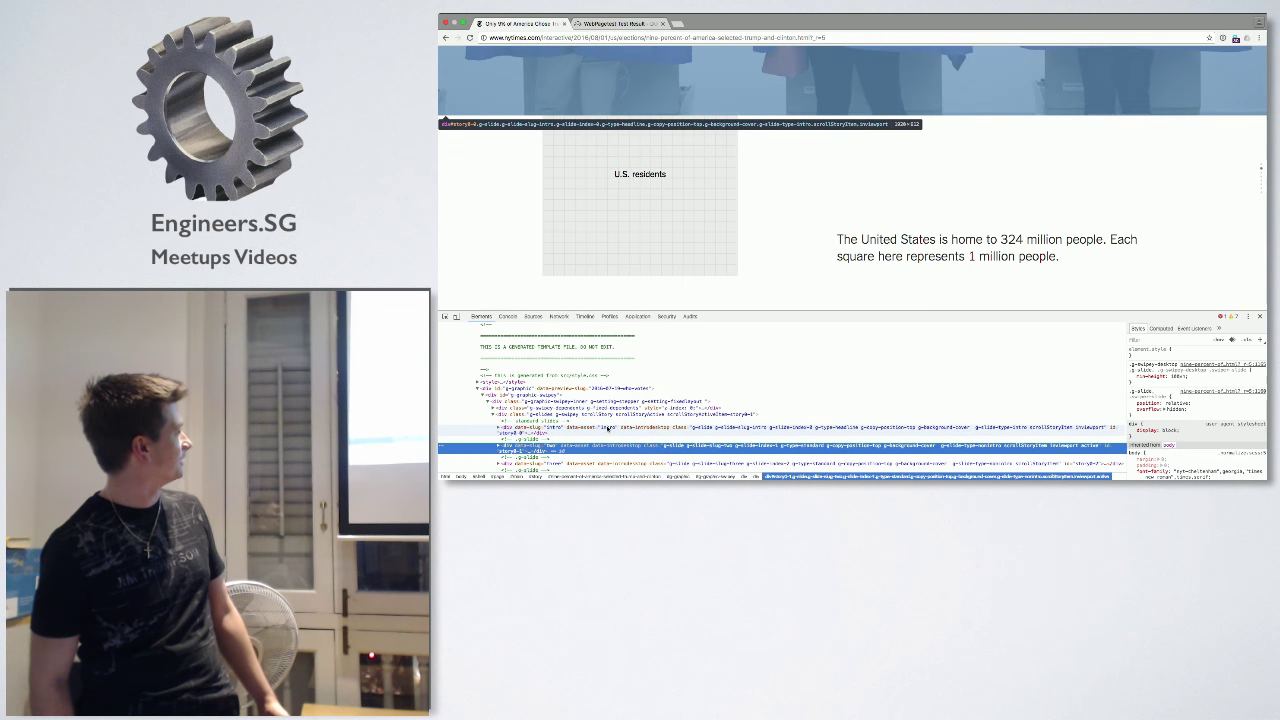
left_click(607, 428)
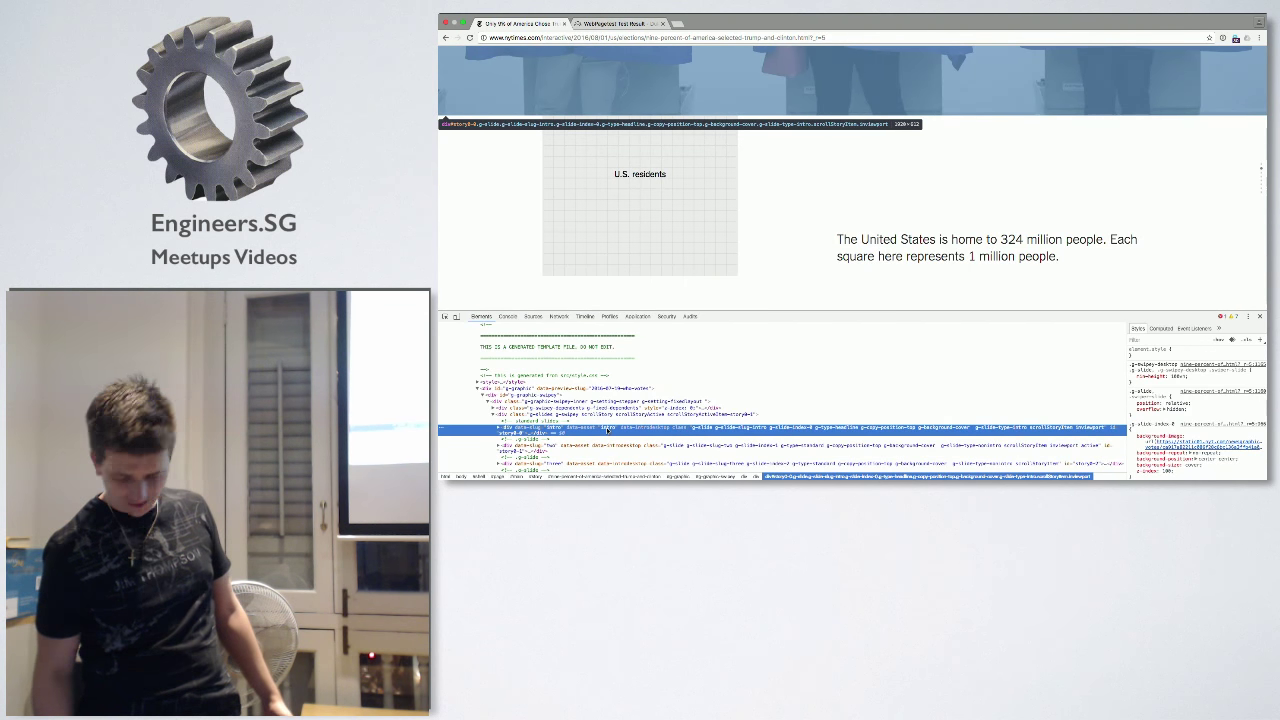
- Walk the element tree with arrow keys from div.g-slide-copy to svg.grid
key("Right")
key("Right")
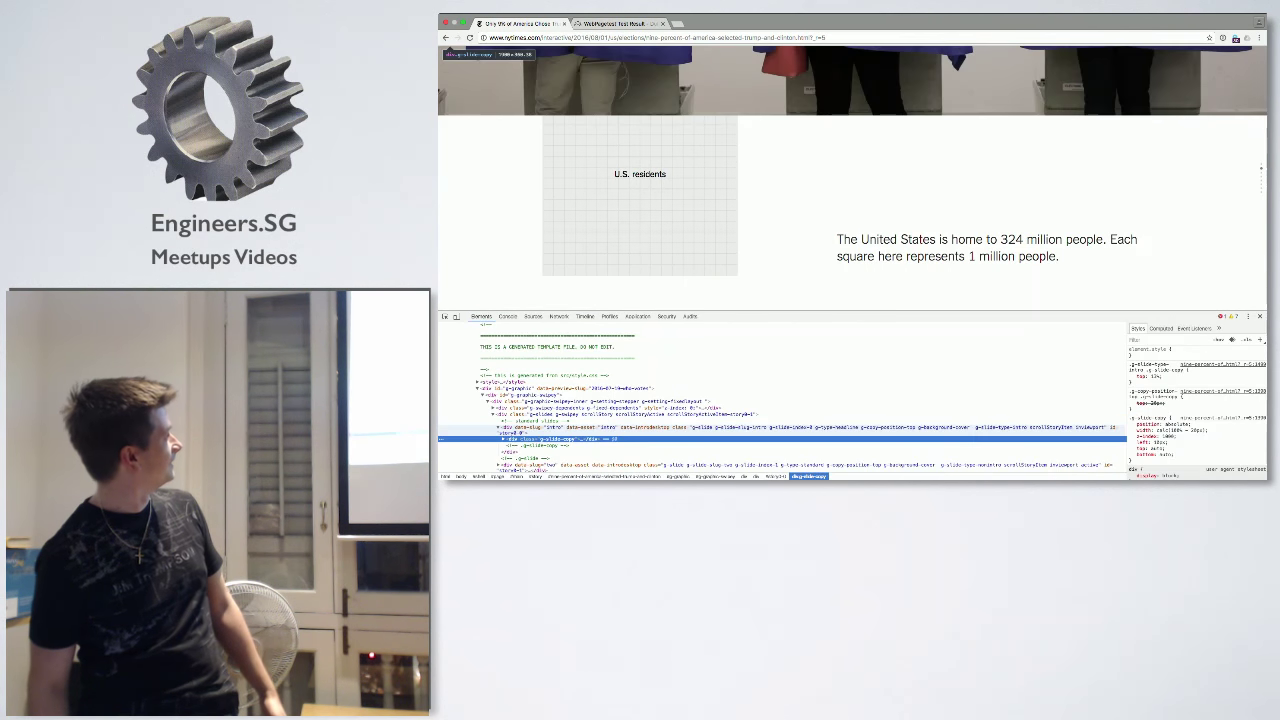
key("Right")
key("Right")
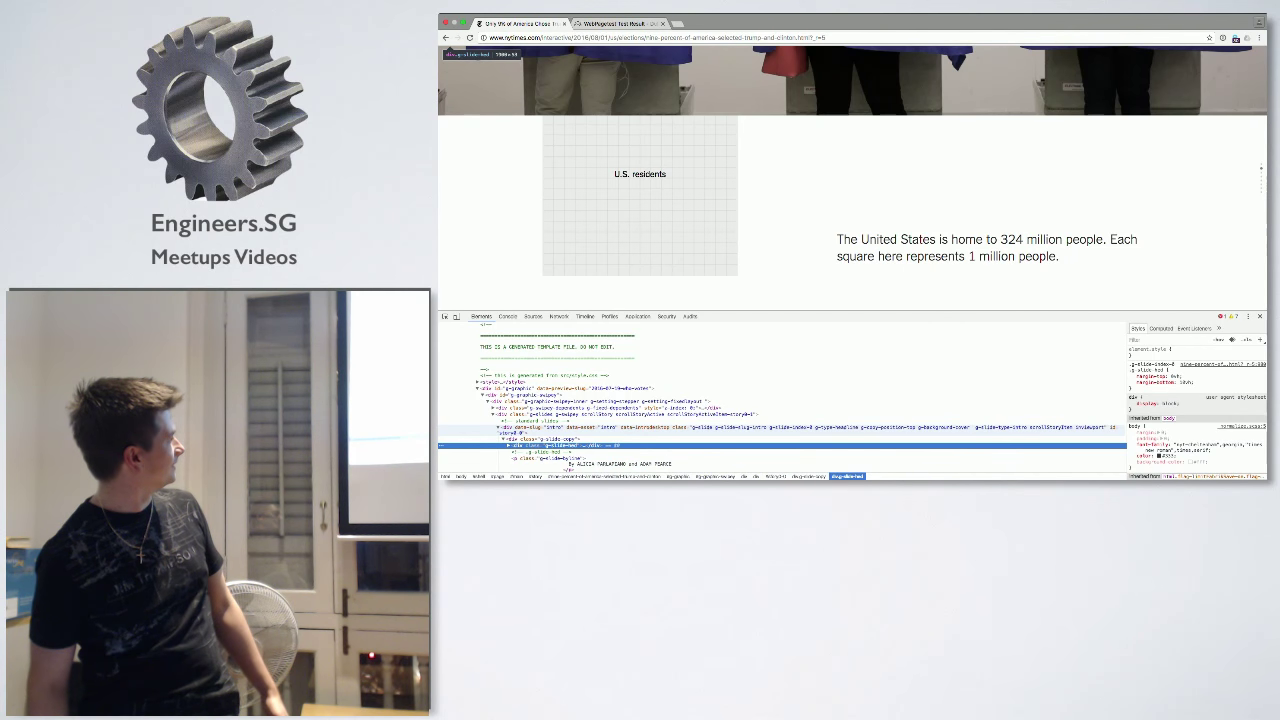
key("Right")
key("Left")
key("Down")
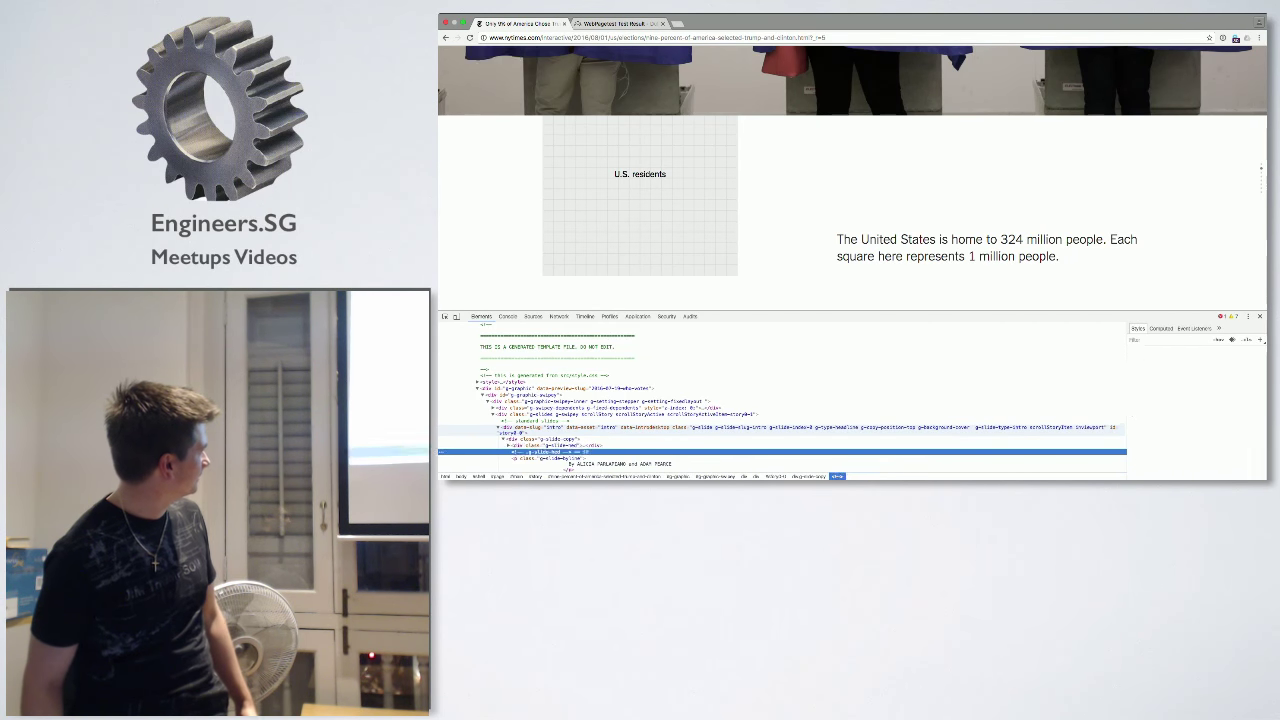
key("Up")
key("Up")
key("Up")
key("Up")
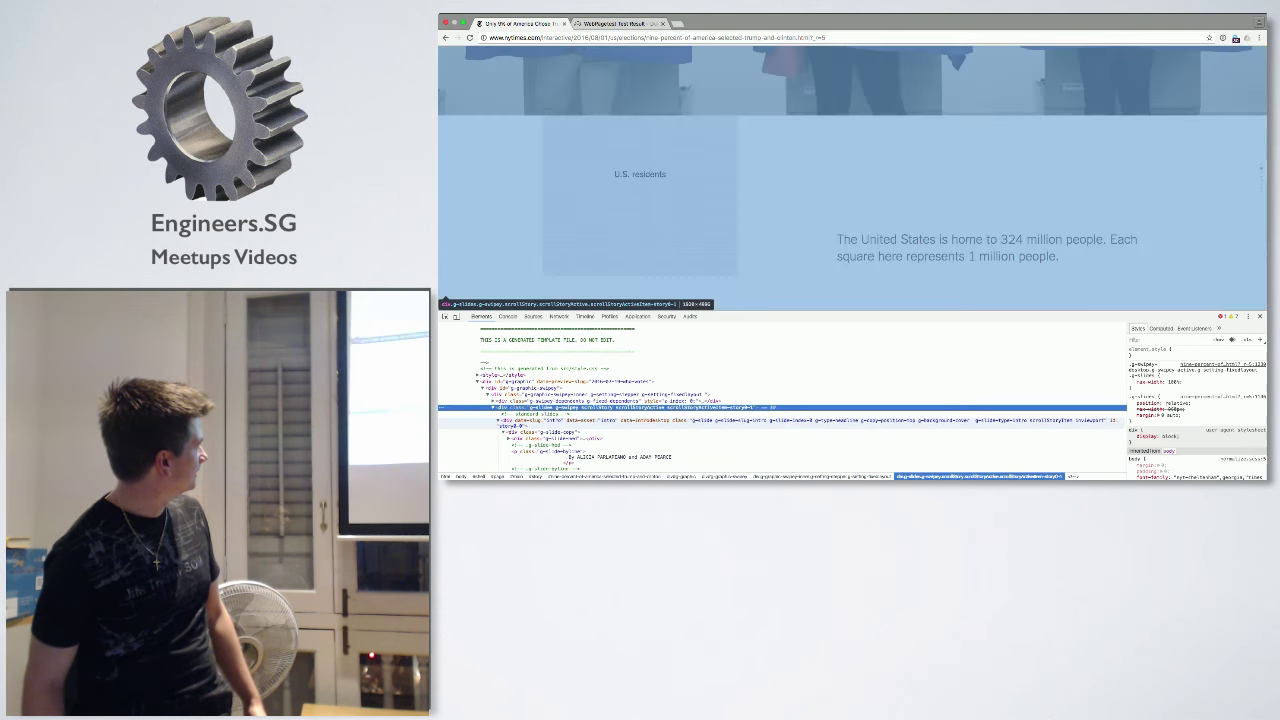
key("Down")
key("Down")
key("Up")
key("Up")
key("Up")
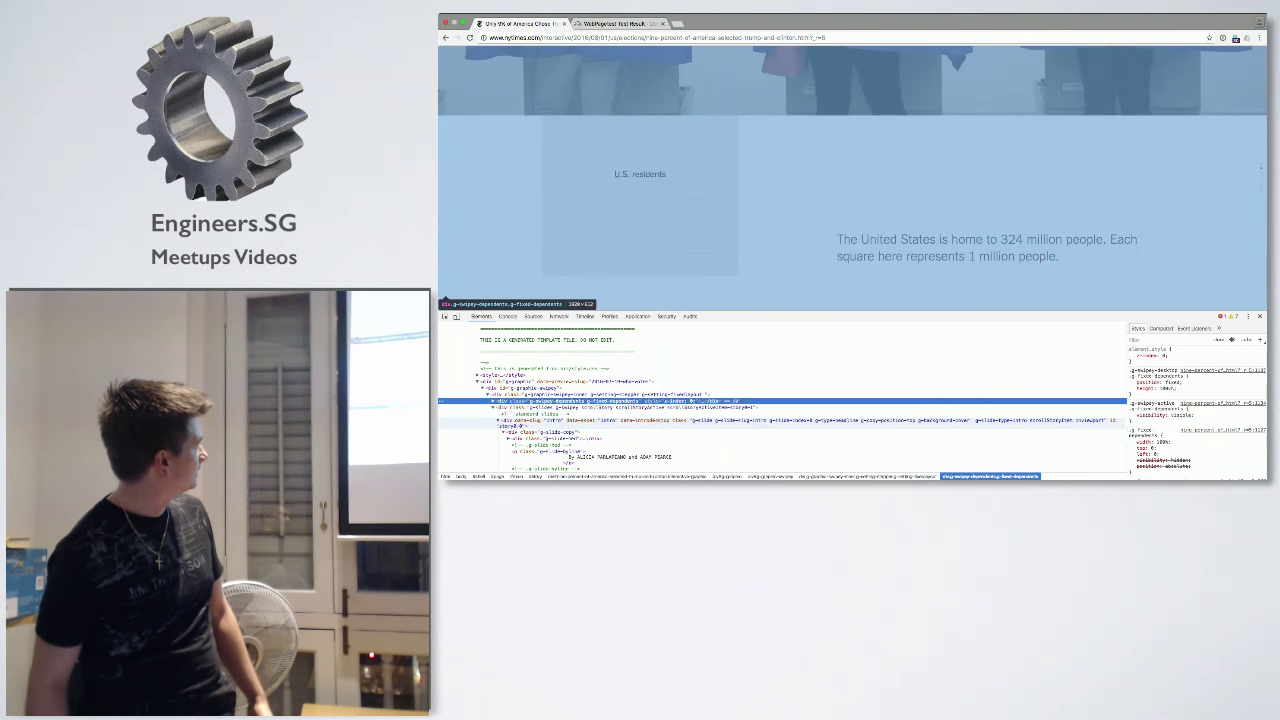
key("Right")
key("Down")
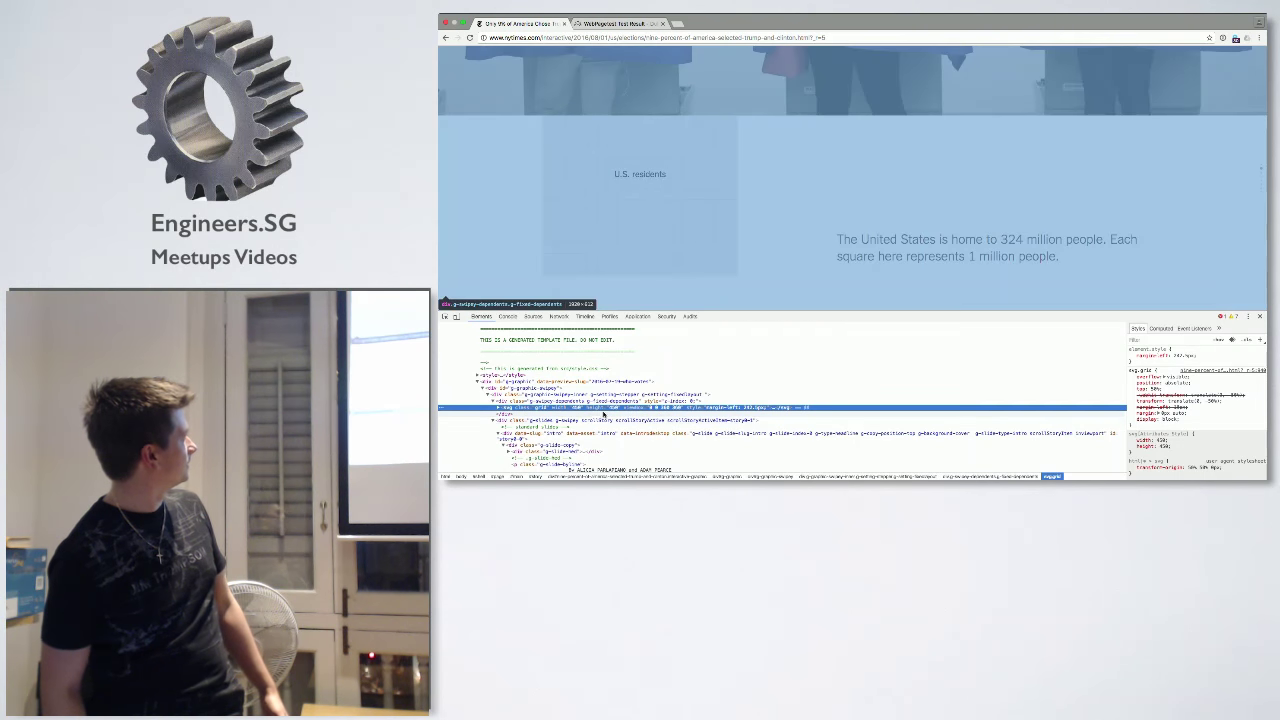
- Expand the svg.grid node to list its g.rects group and path elements
left_click(496, 408)
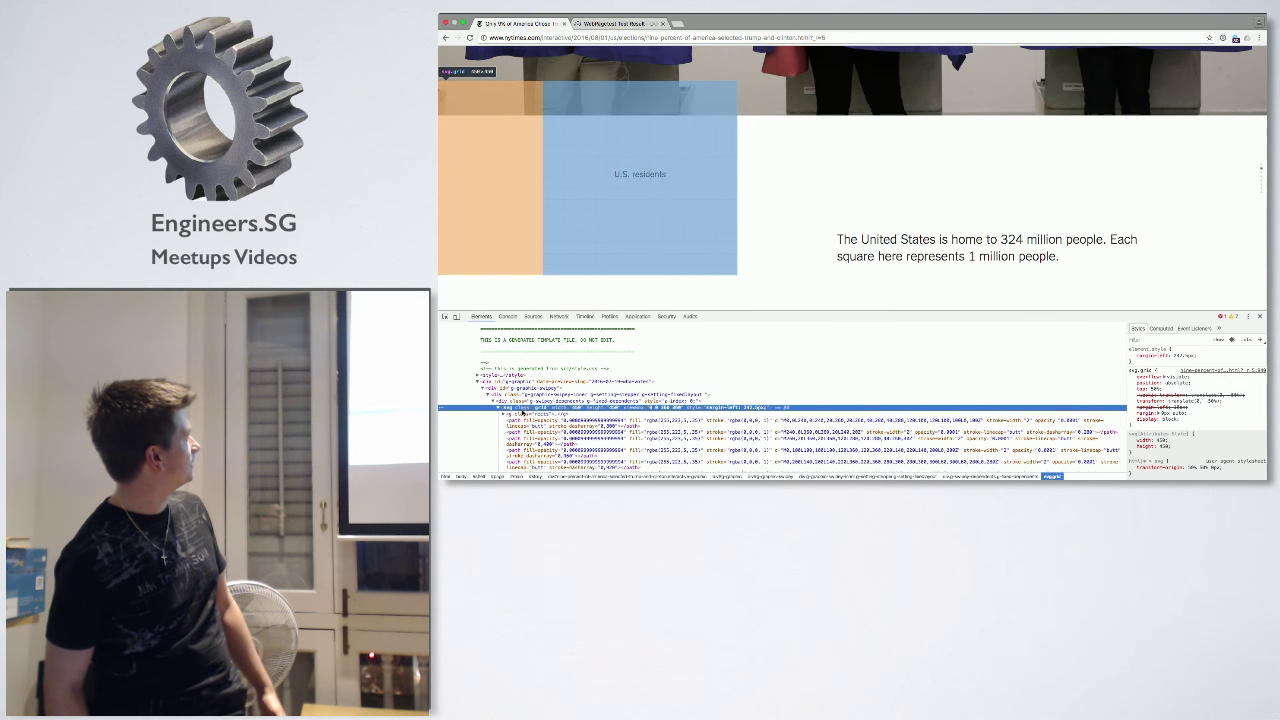
scroll(522, 413, "down", 2)
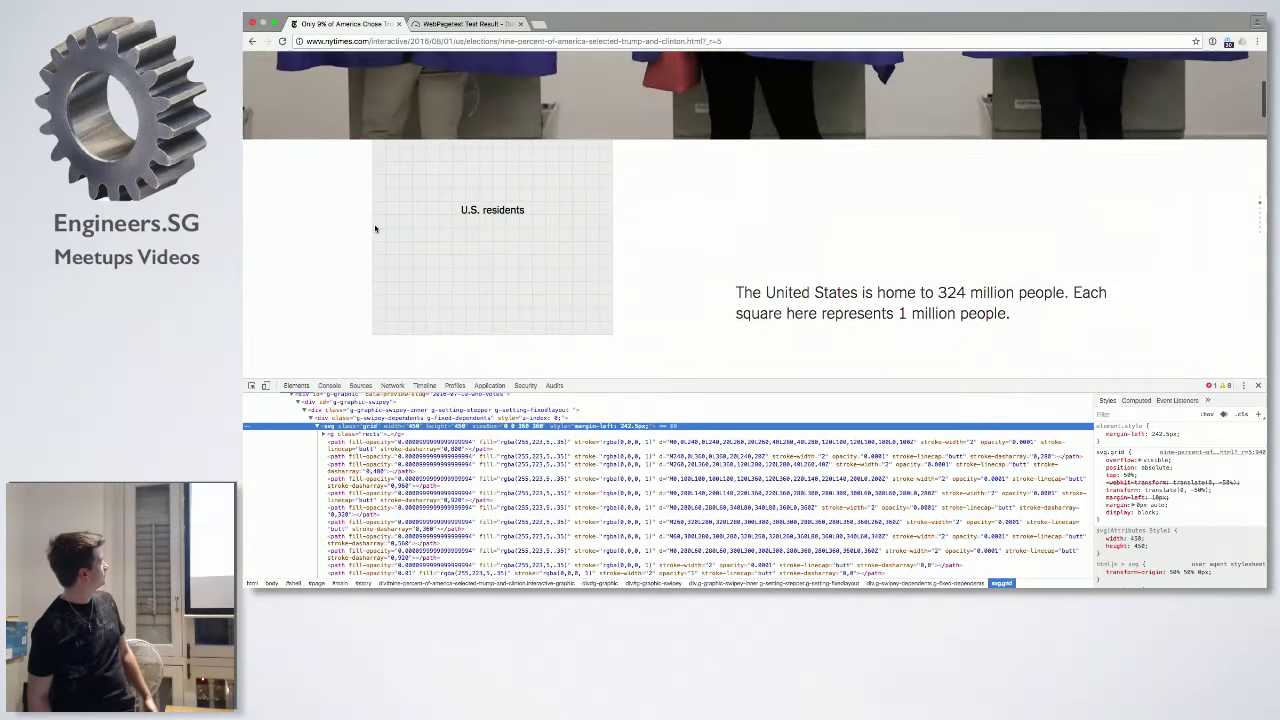
scroll(375, 229, "down", 2)
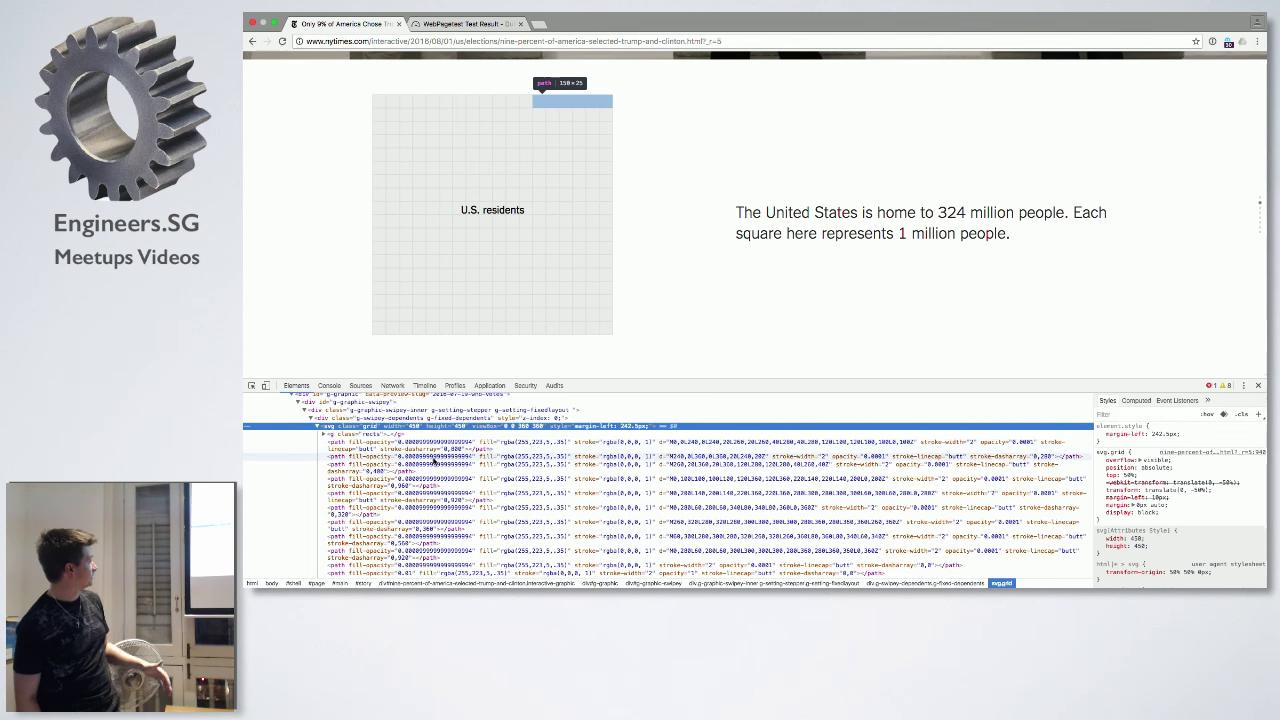
- Inspect the first path, then expand g.rects to show its 20-pixel rect.block squares
left_click(437, 447)
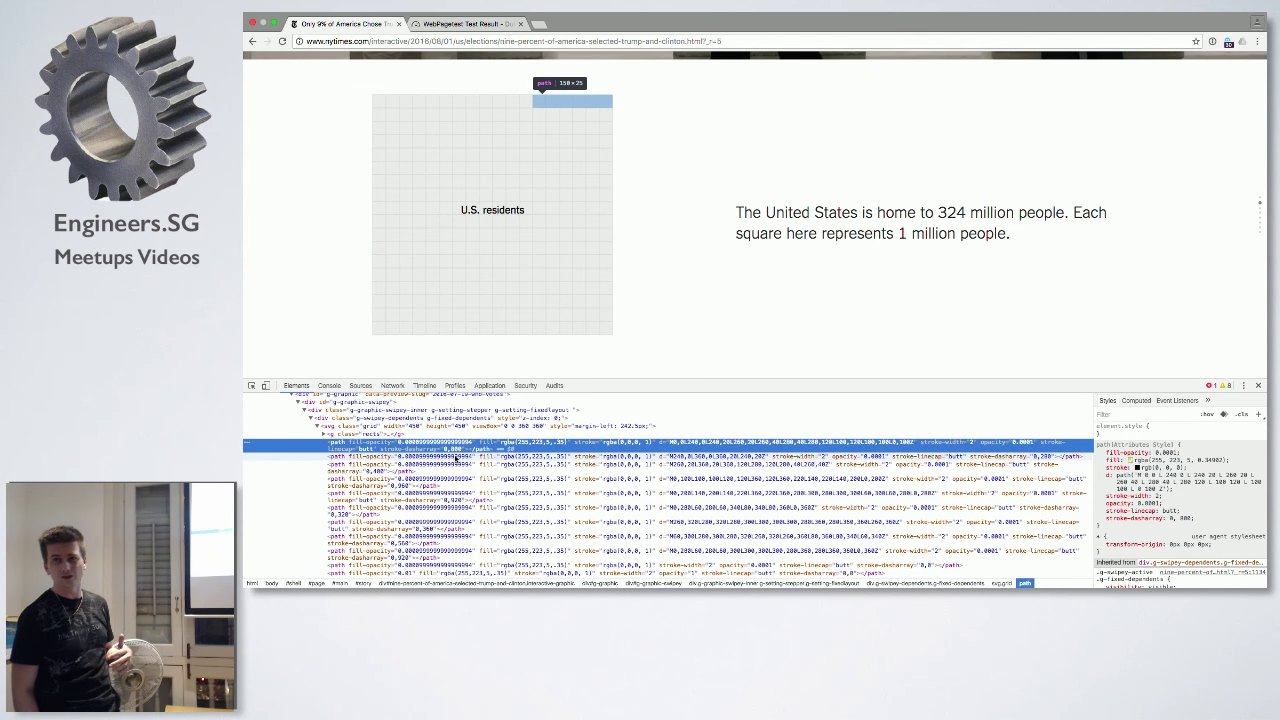
left_click(333, 435)
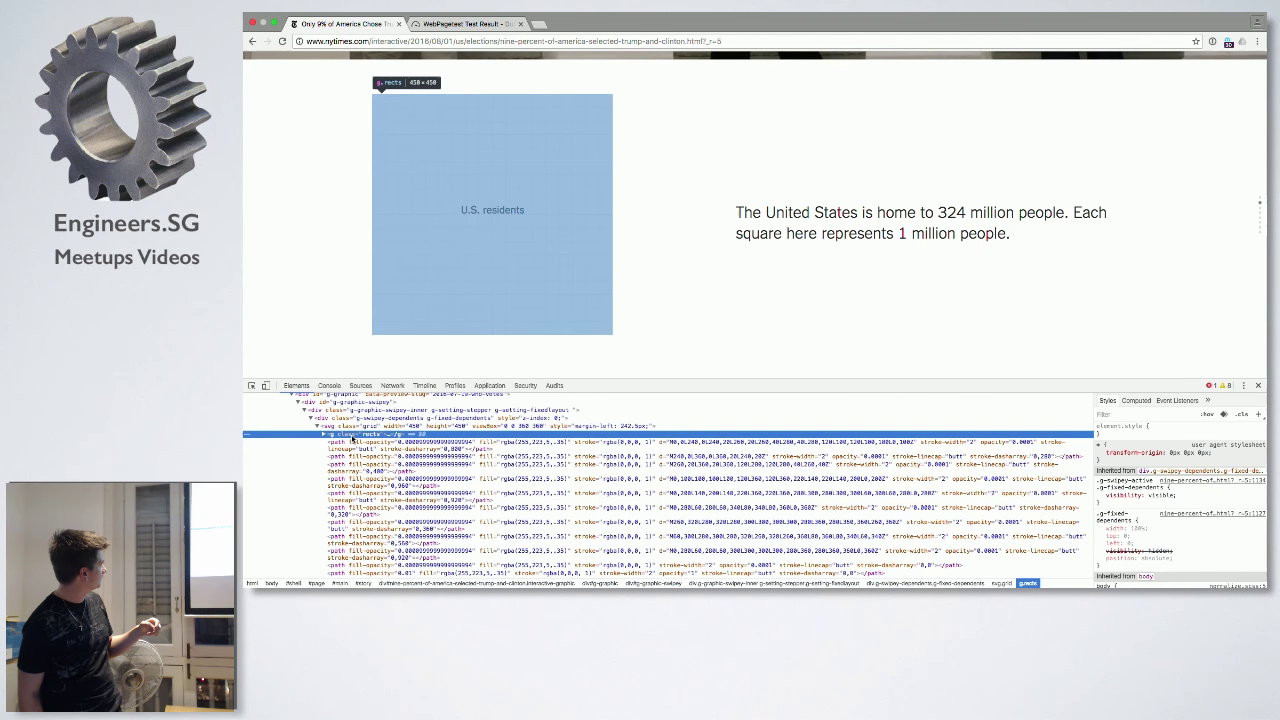
left_click(323, 434)
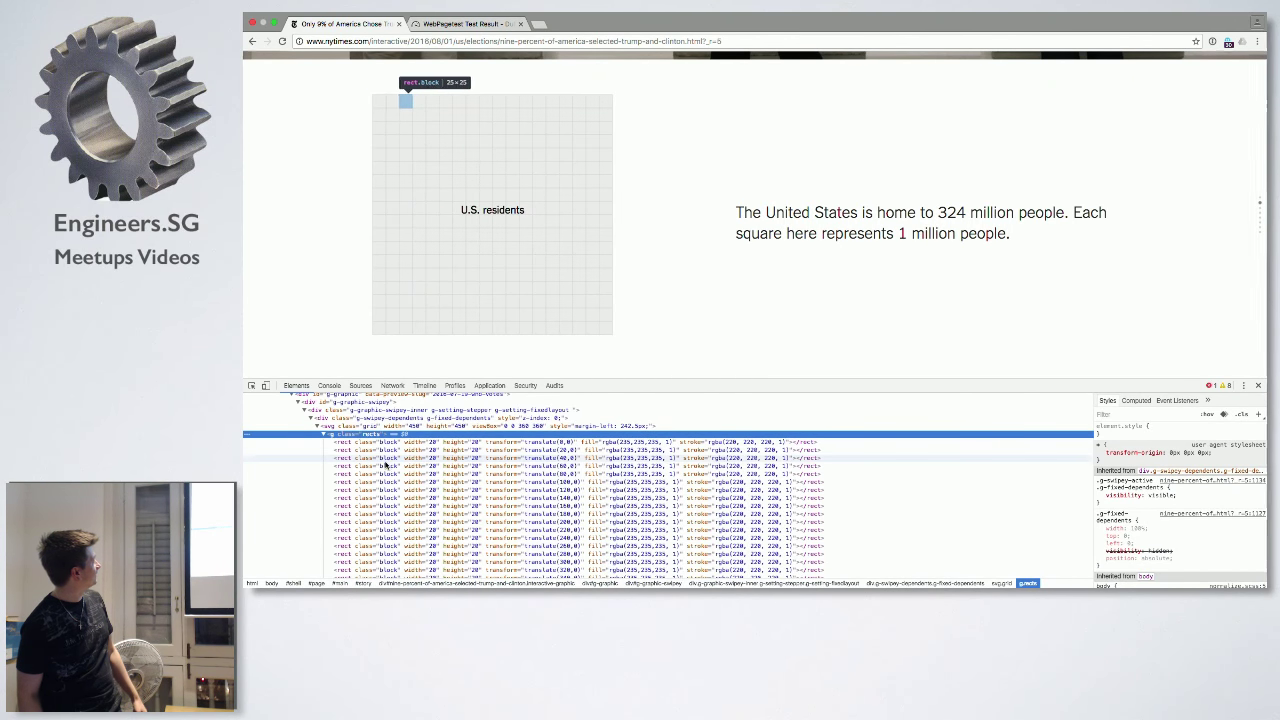
scroll(403, 524, "down", 1)
scroll(403, 524, "down", 1)
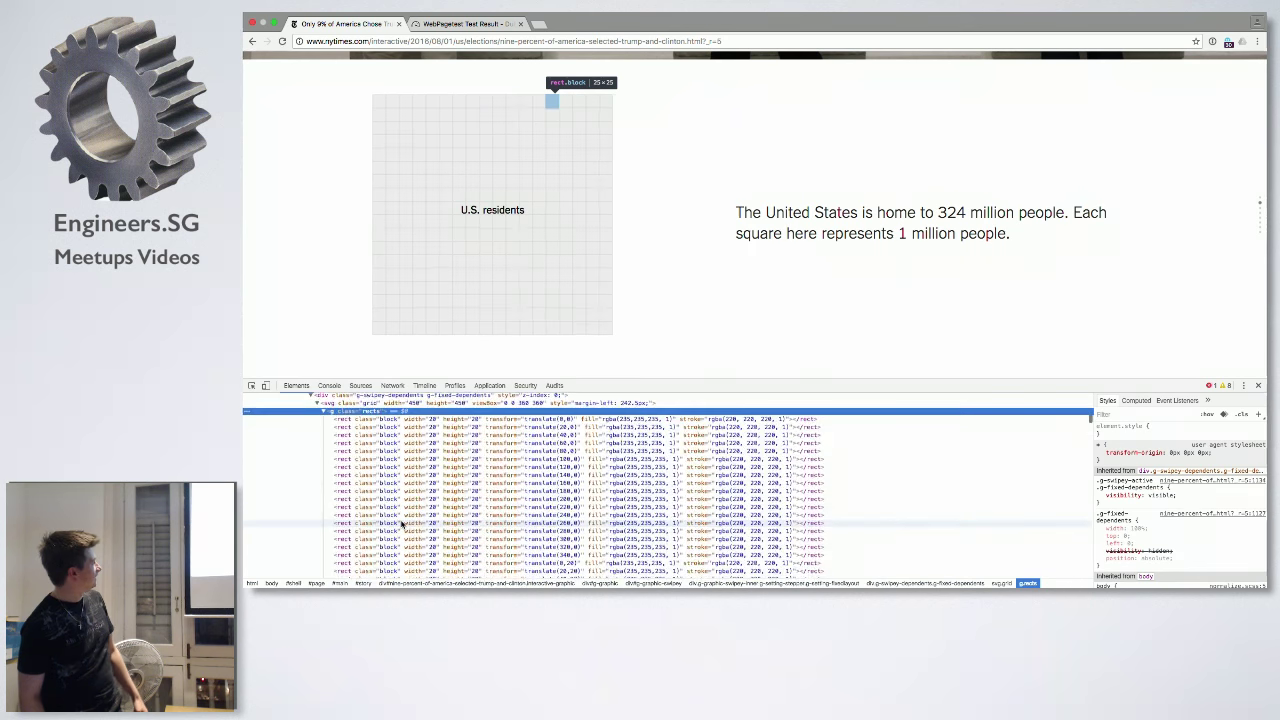
scroll(403, 524, "down", 2)
scroll(403, 524, "down", 2)
scroll(403, 524, "down", 2)
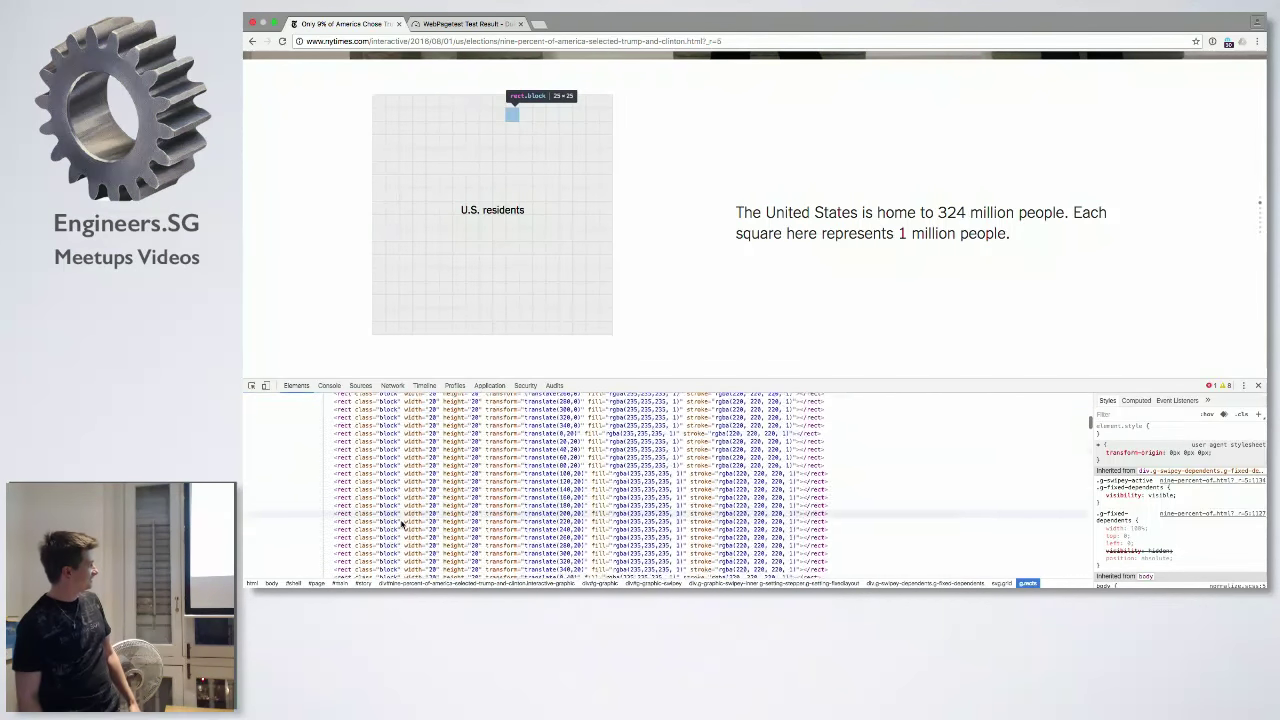
scroll(403, 524, "down", 2)
scroll(403, 524, "down", 2)
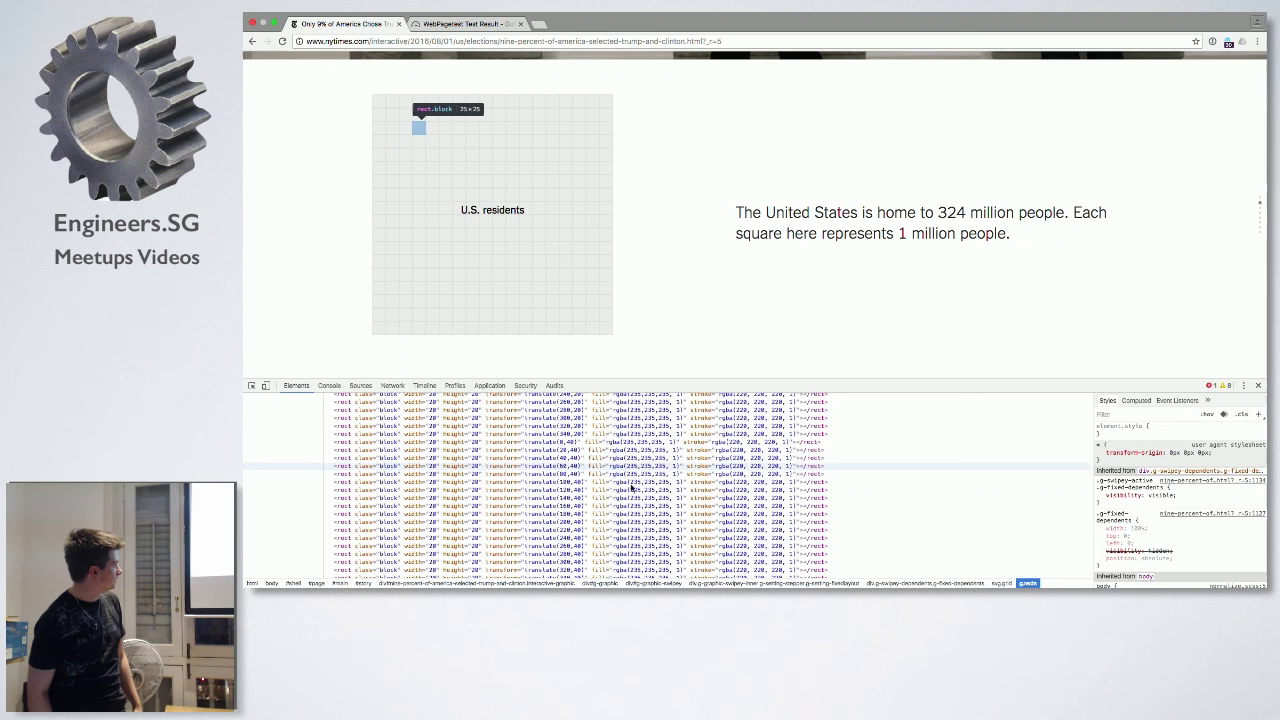
scroll(680, 520, "up", 3)
scroll(680, 523, "up", 2)
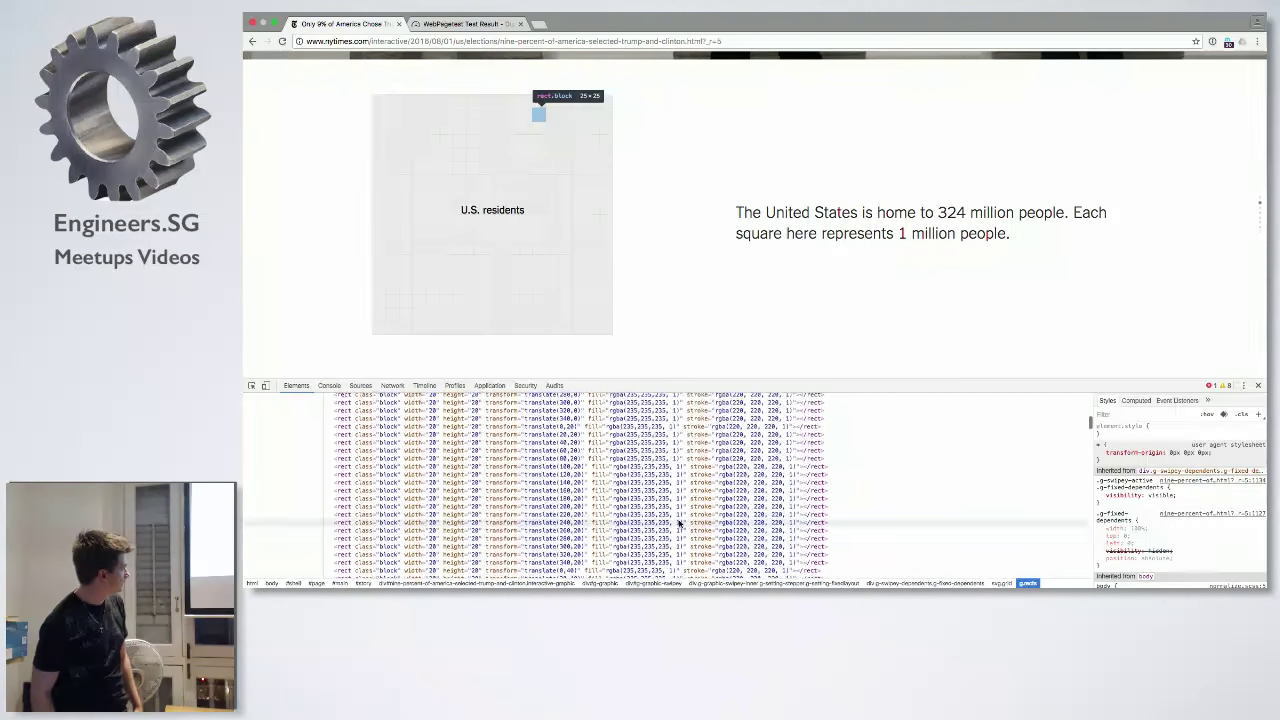
scroll(675, 515, "up", 2)
scroll(665, 500, "up", 2)
scroll(656, 487, "up", 2)
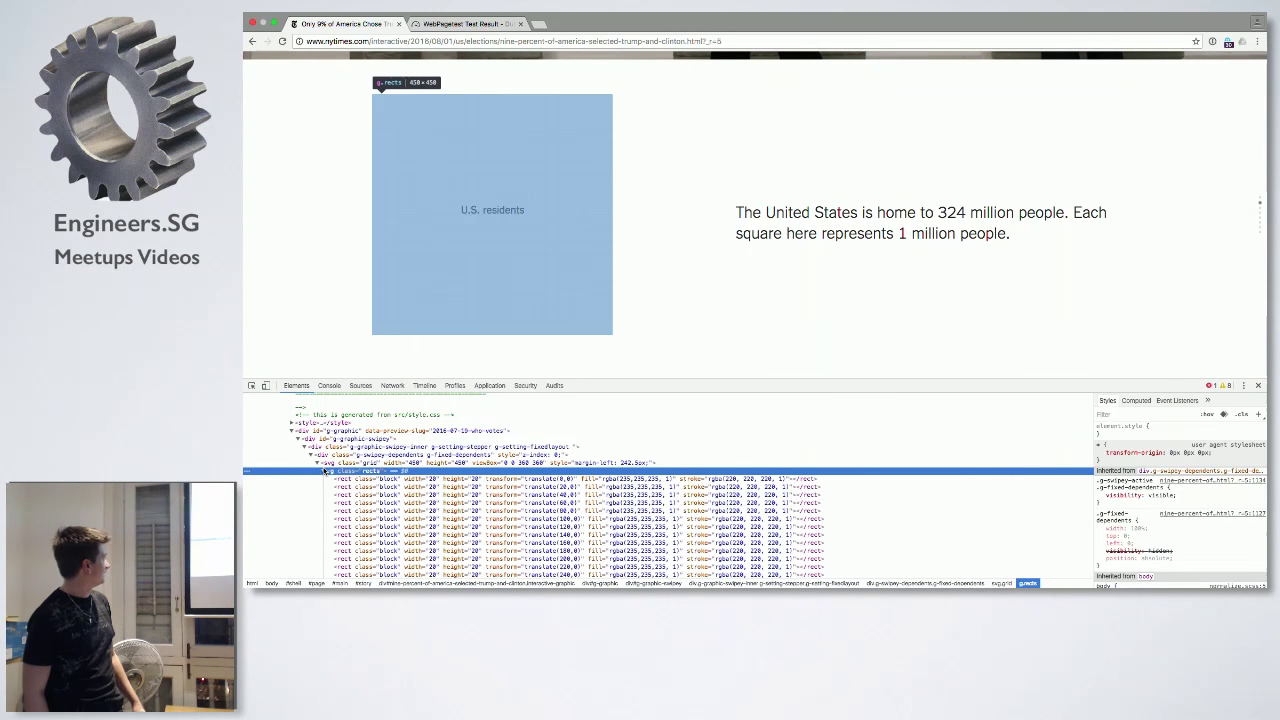
- Reload the NYT article page with Ctrl+R
key("ctrl+r")
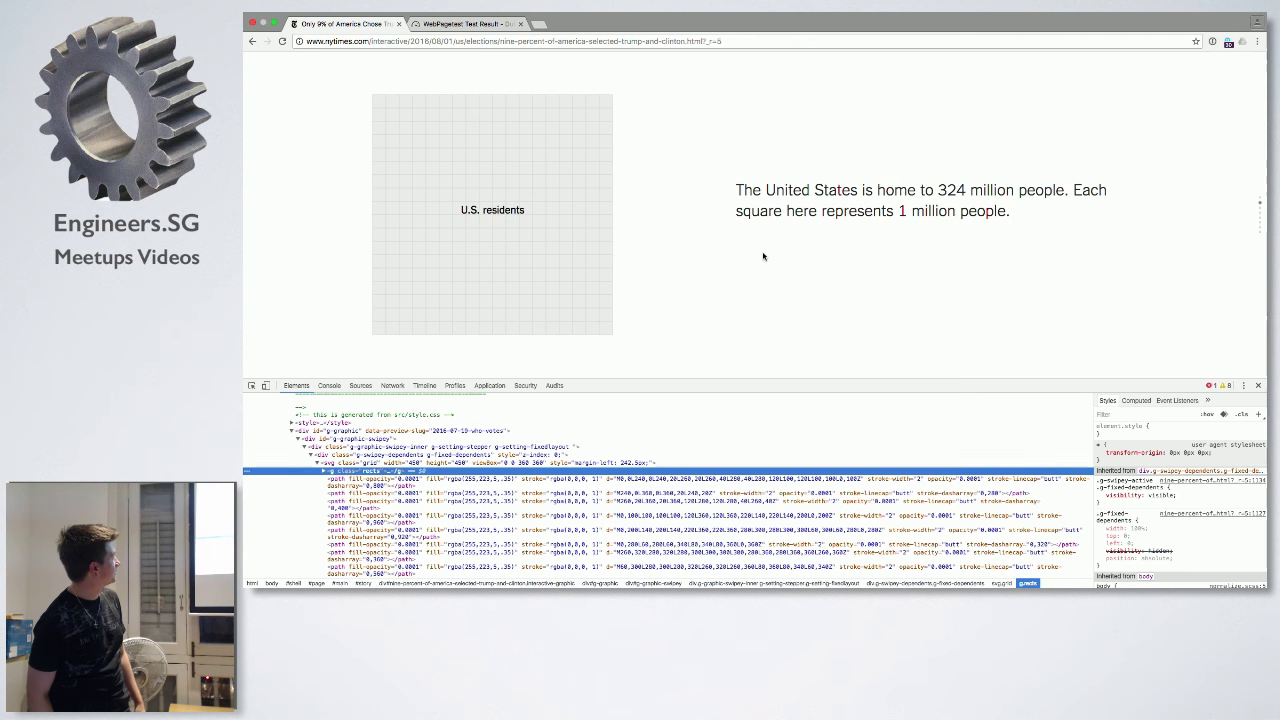
scroll(763, 256, "down", 3)
scroll(763, 256, "up", 2)
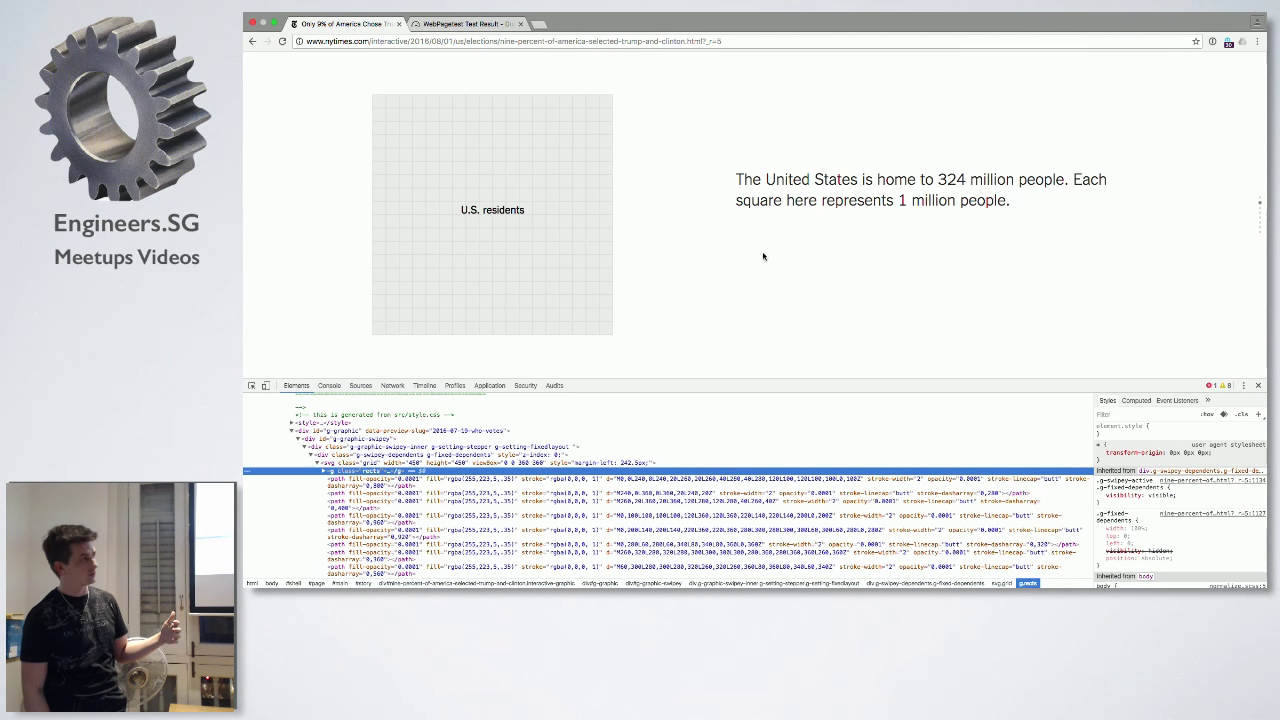
scroll(763, 256, "down", 1)
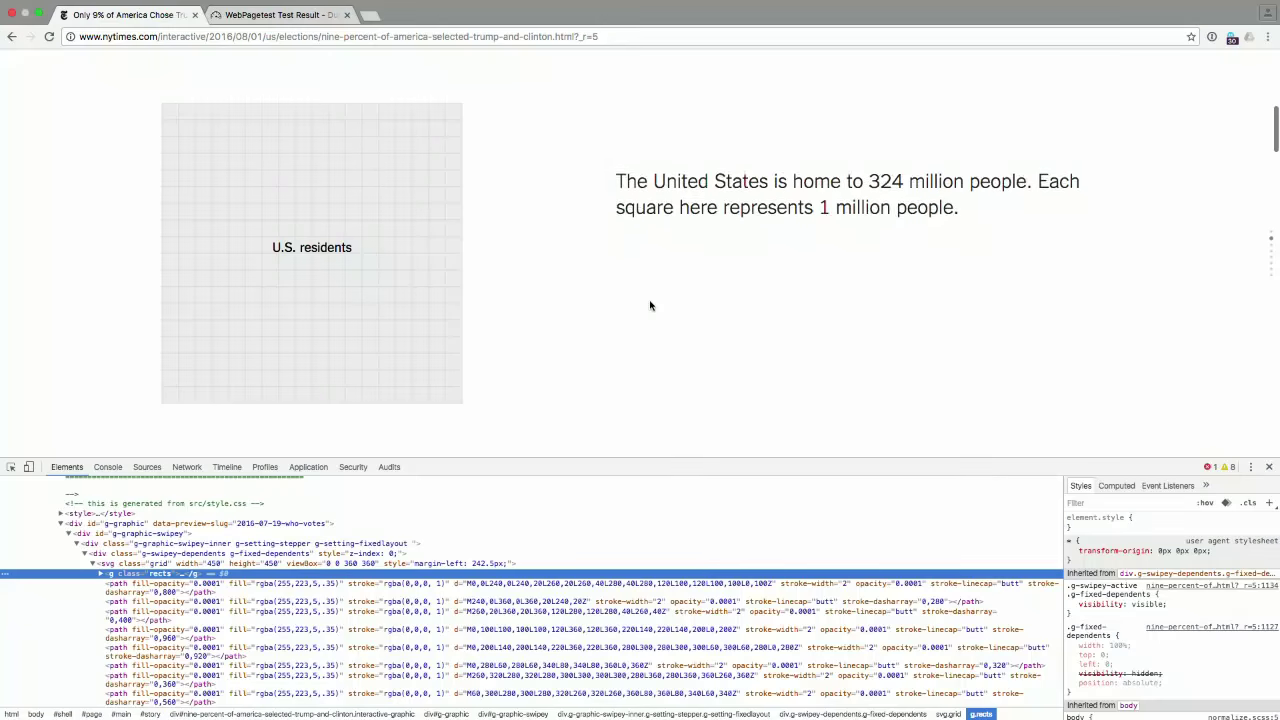
scroll(650, 305, "down", 1)
scroll(650, 305, "down", 1)
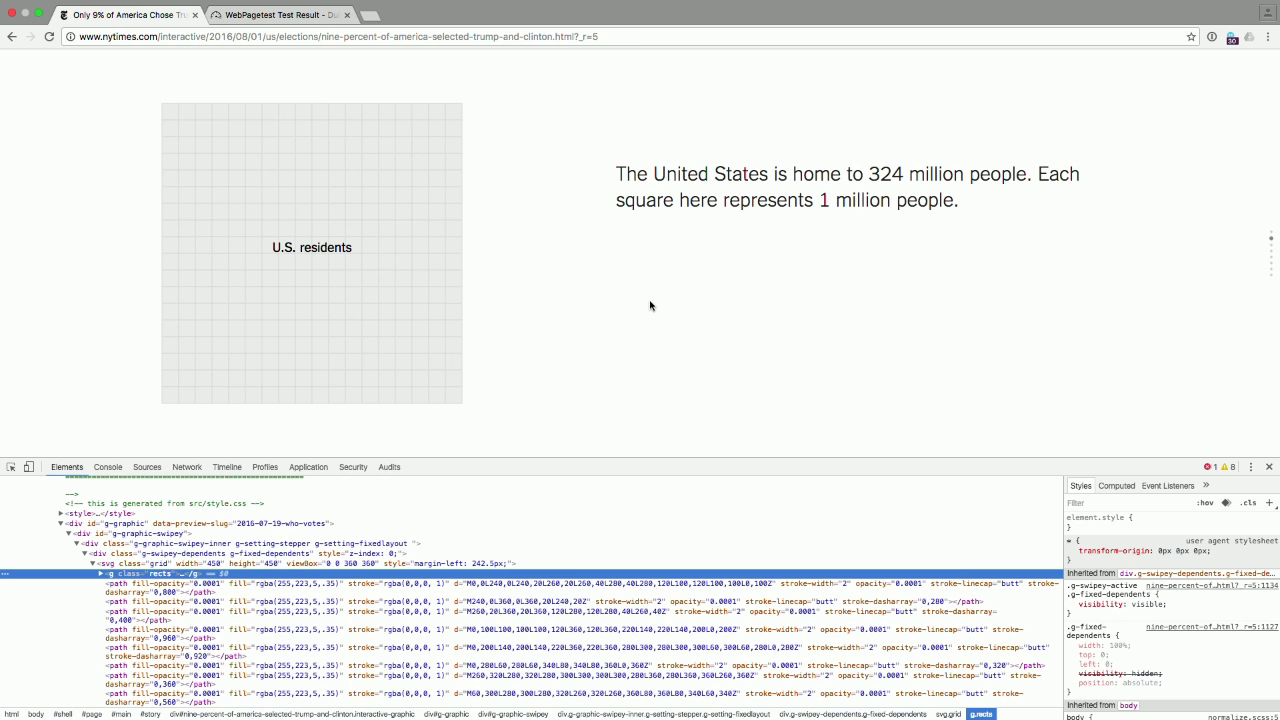
scroll(650, 305, "down", 1)
scroll(650, 305, "down", 1)
scroll(650, 305, "down", 1)
scroll(650, 305, "down", 1)
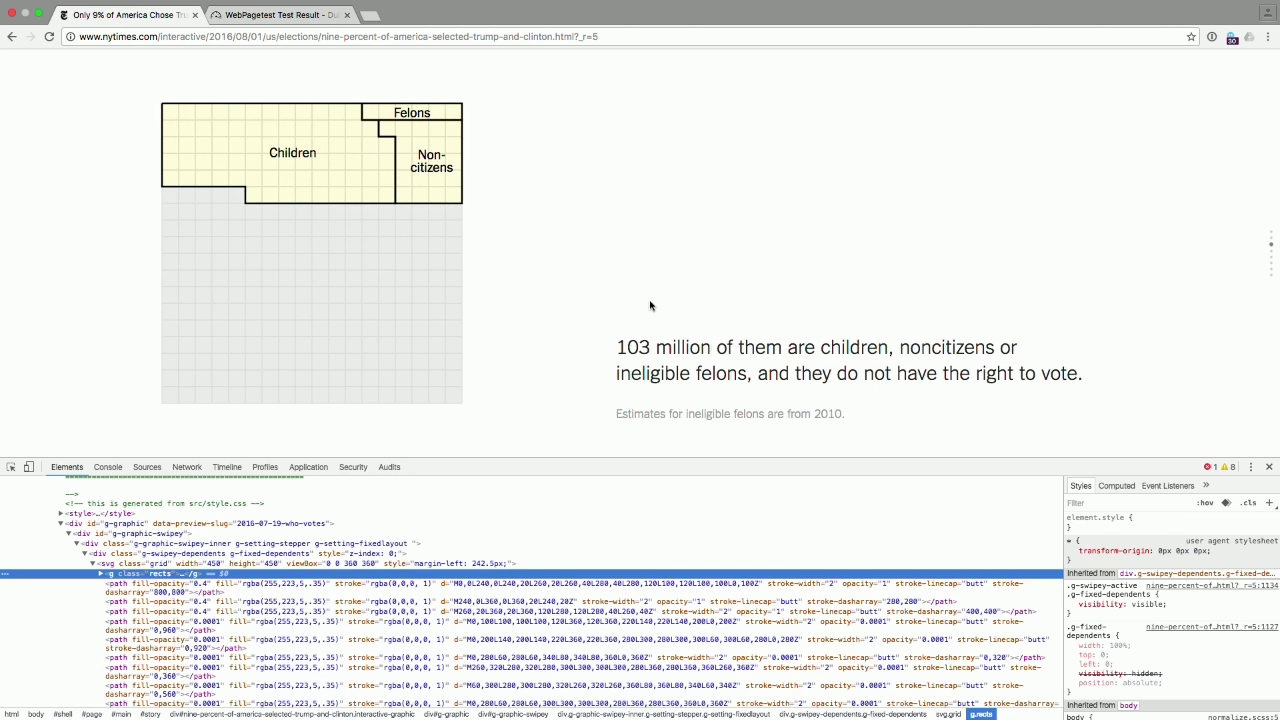
scroll(650, 305, "up", 5)
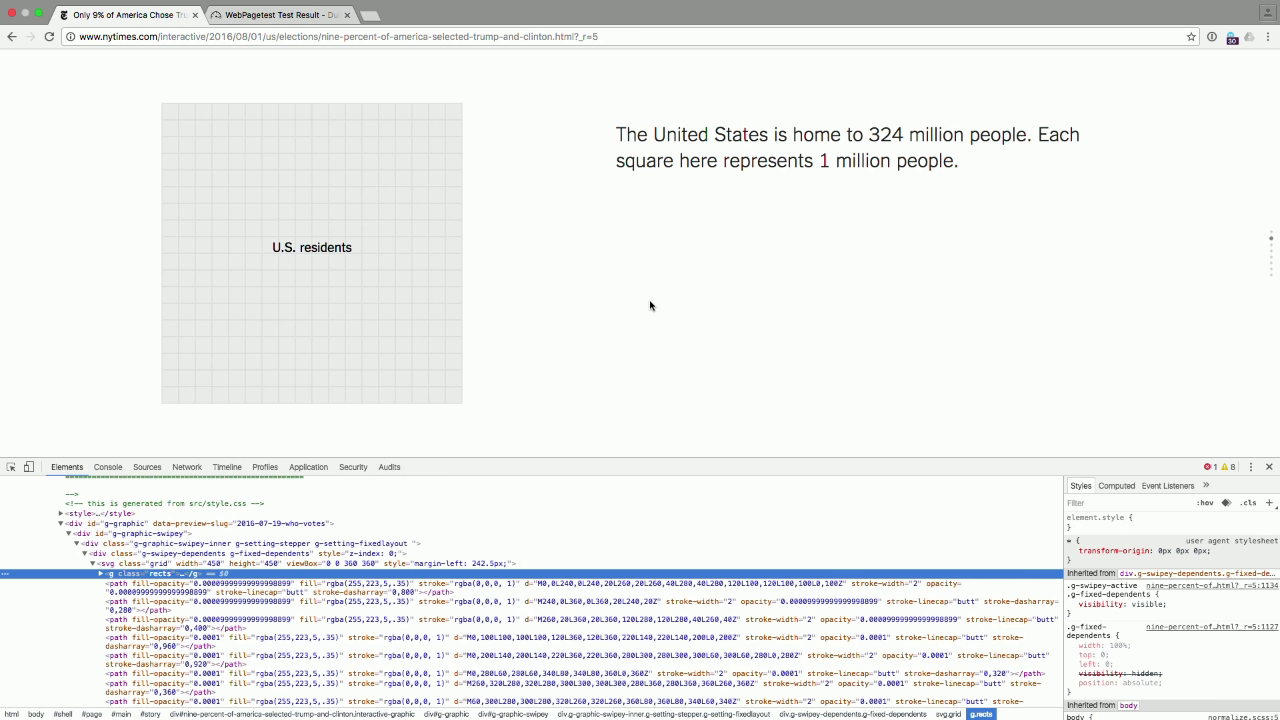
scroll(650, 305, "down", 1)
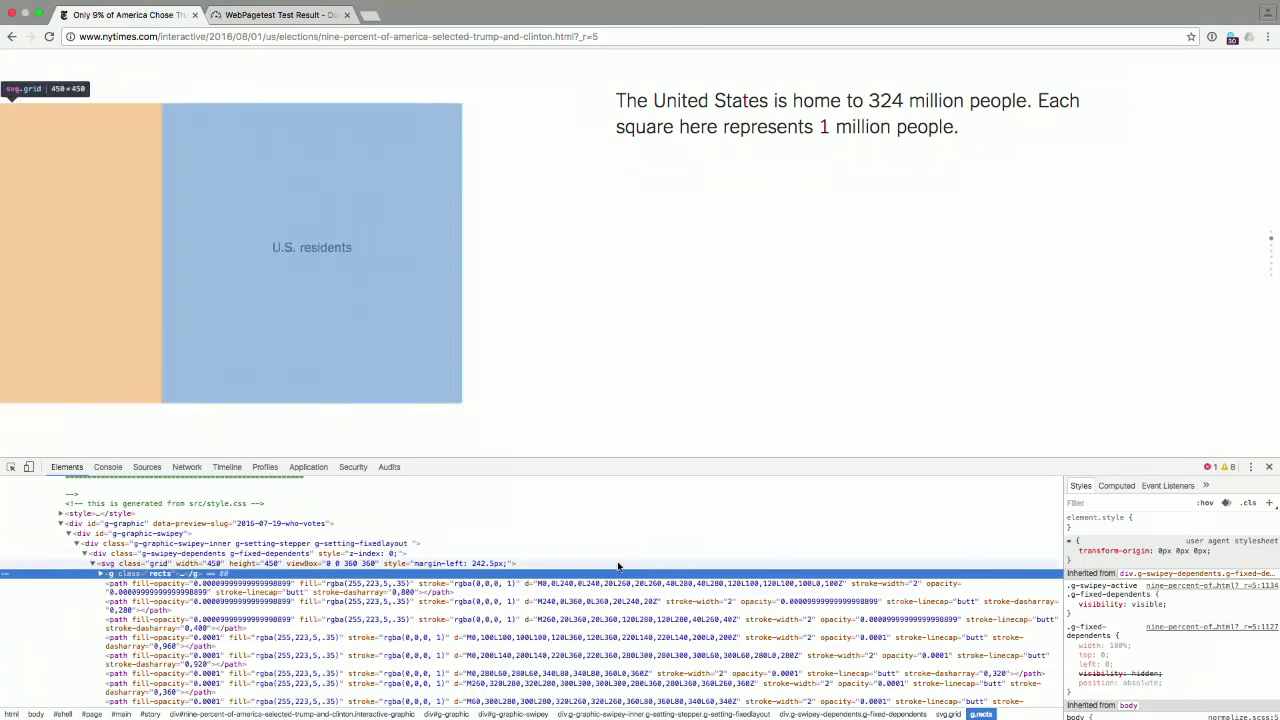
scroll(620, 314, "down", 2)
scroll(620, 314, "down", 3)
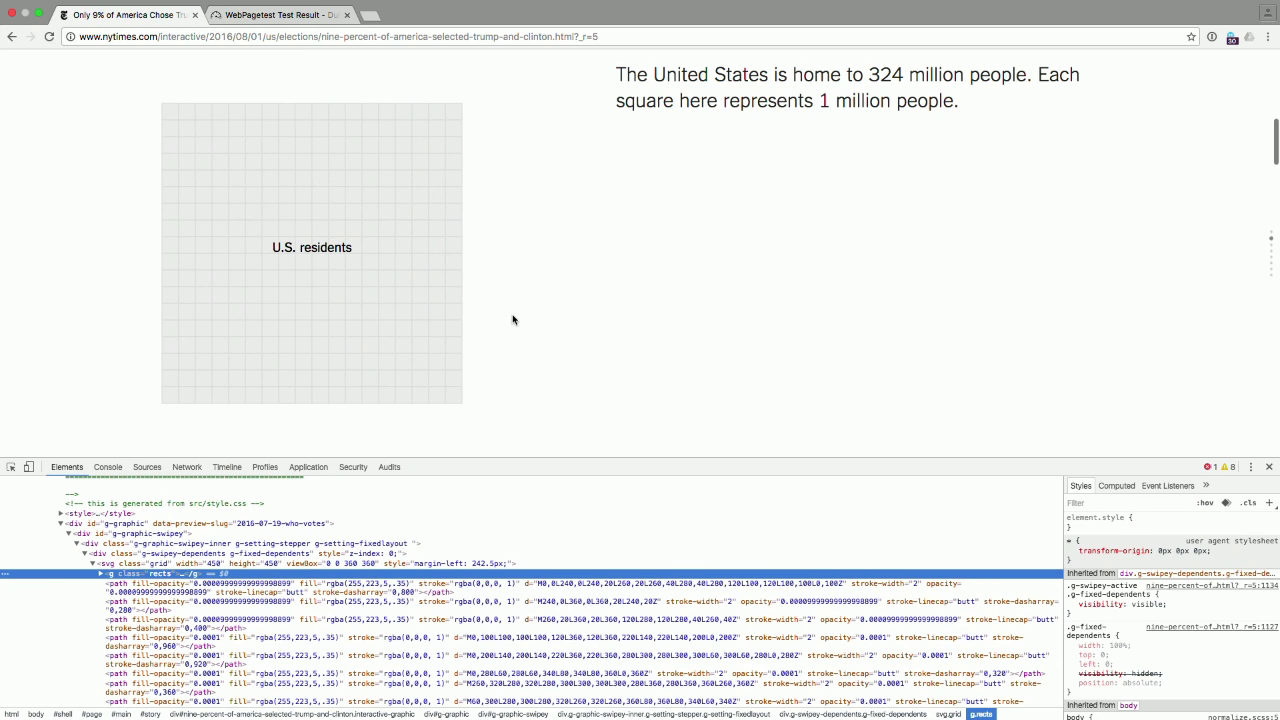
scroll(513, 320, "down", 3)
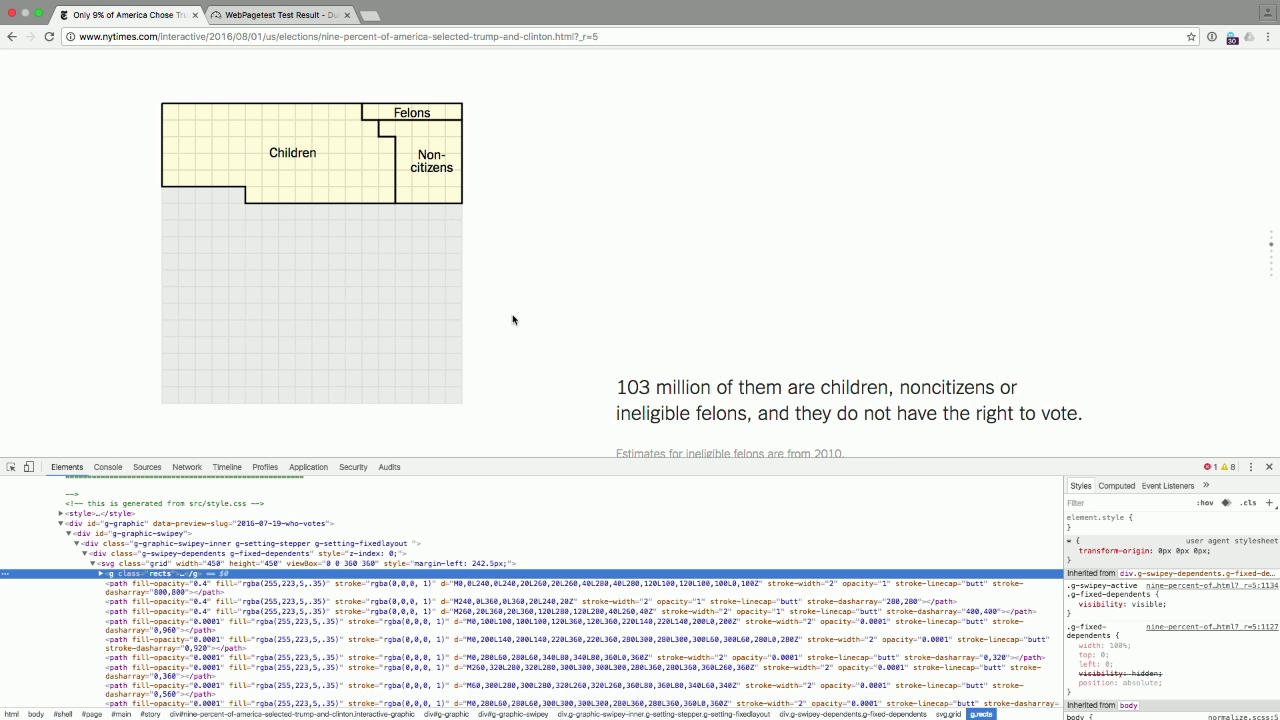
scroll(513, 320, "up", 3)
scroll(513, 320, "down", 3)
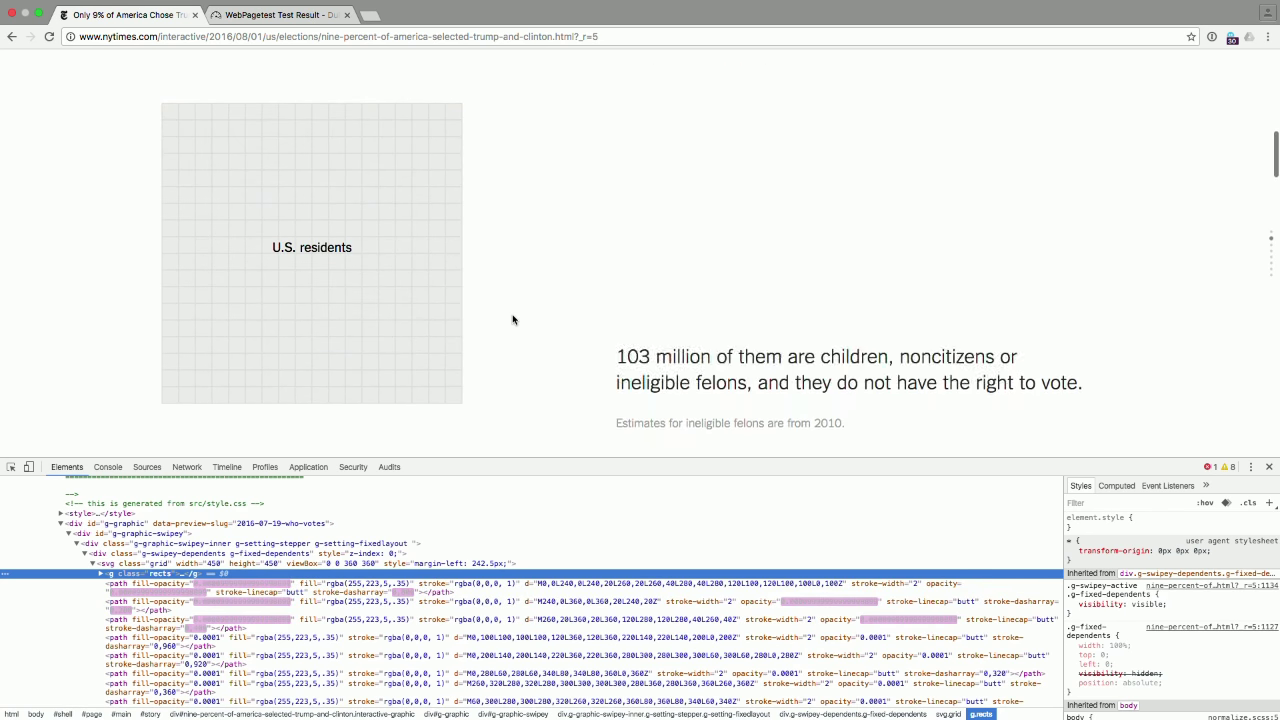
scroll(513, 320, "down", 2)
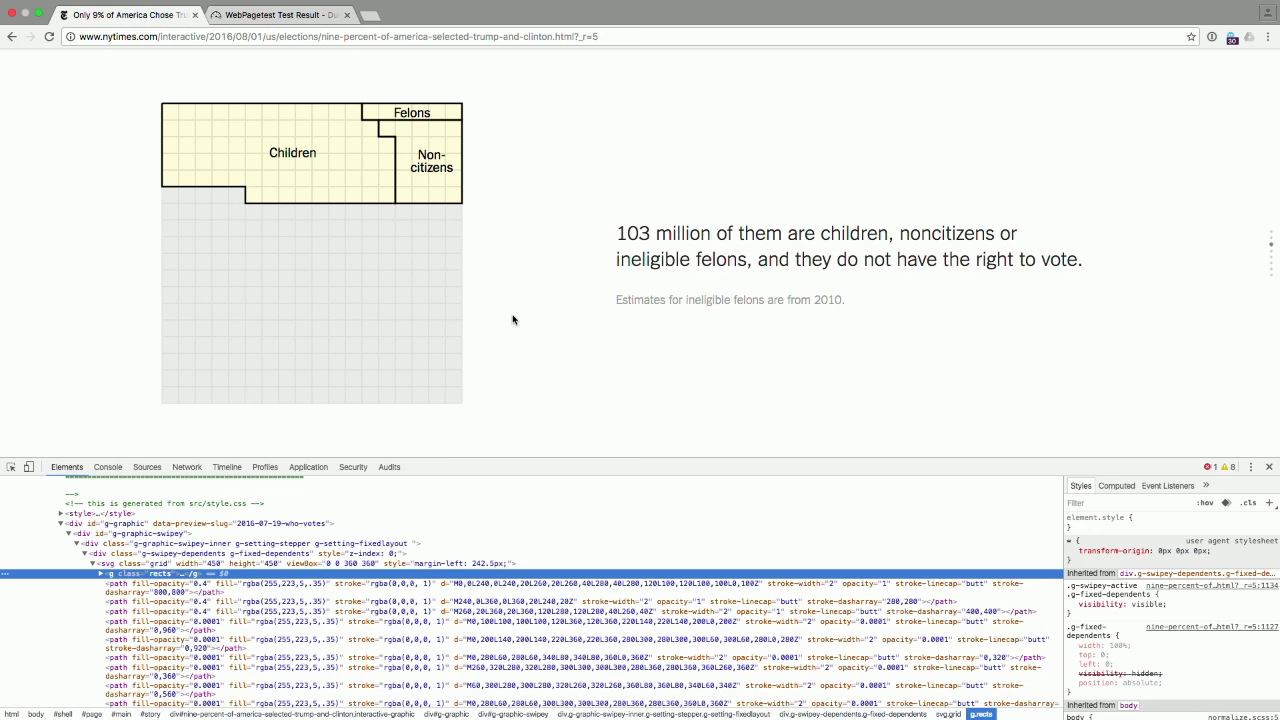
scroll(513, 320, "down", 1)
scroll(513, 320, "down", 3)
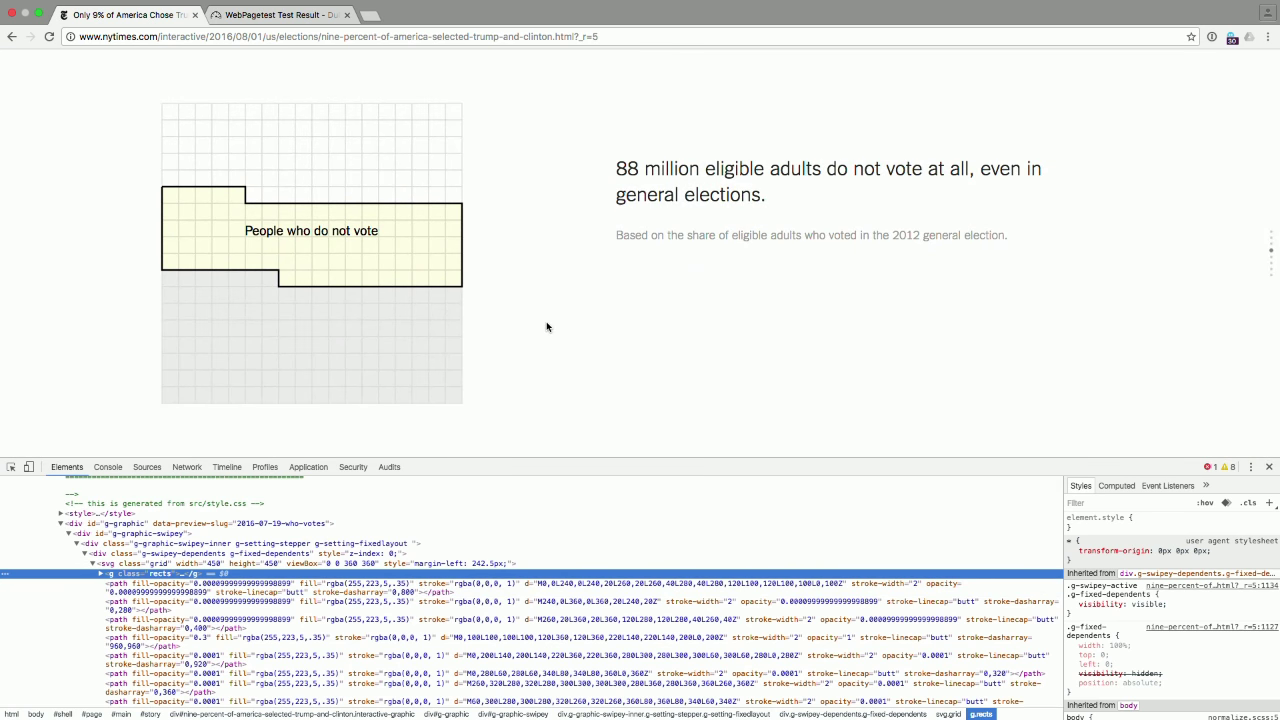
scroll(547, 325, "down", 2)
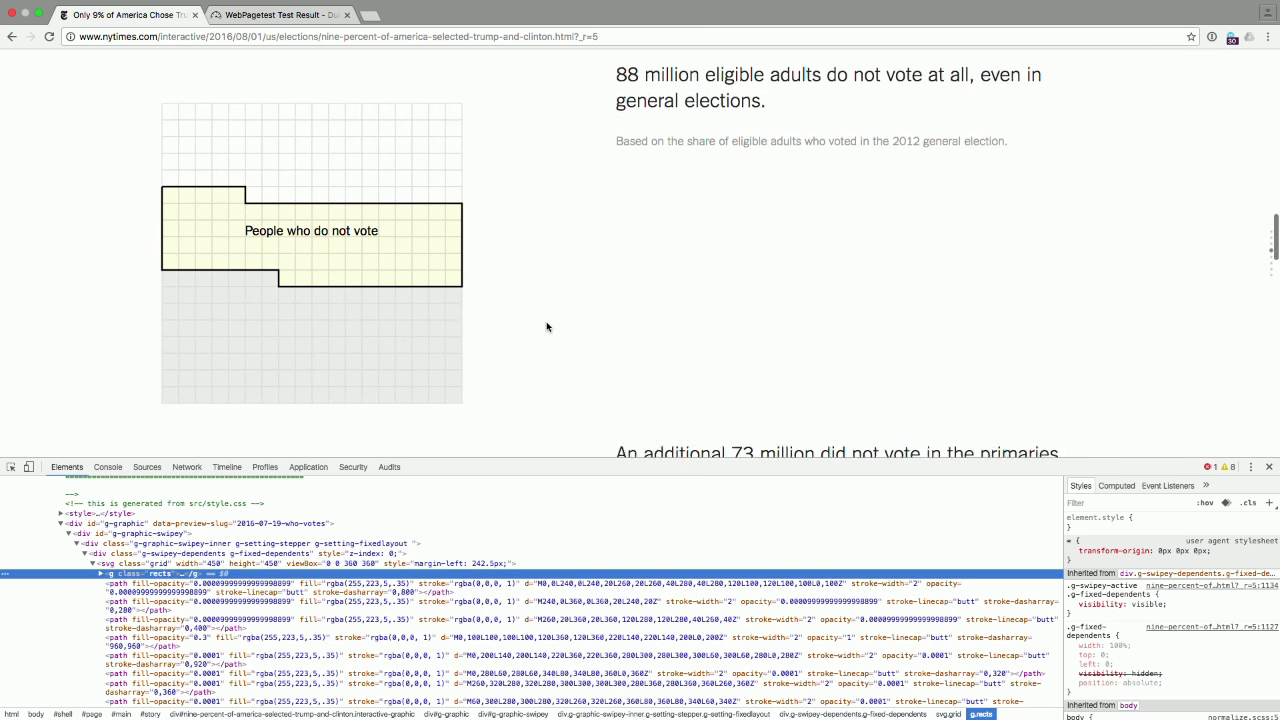
scroll(548, 323, "down", 3)
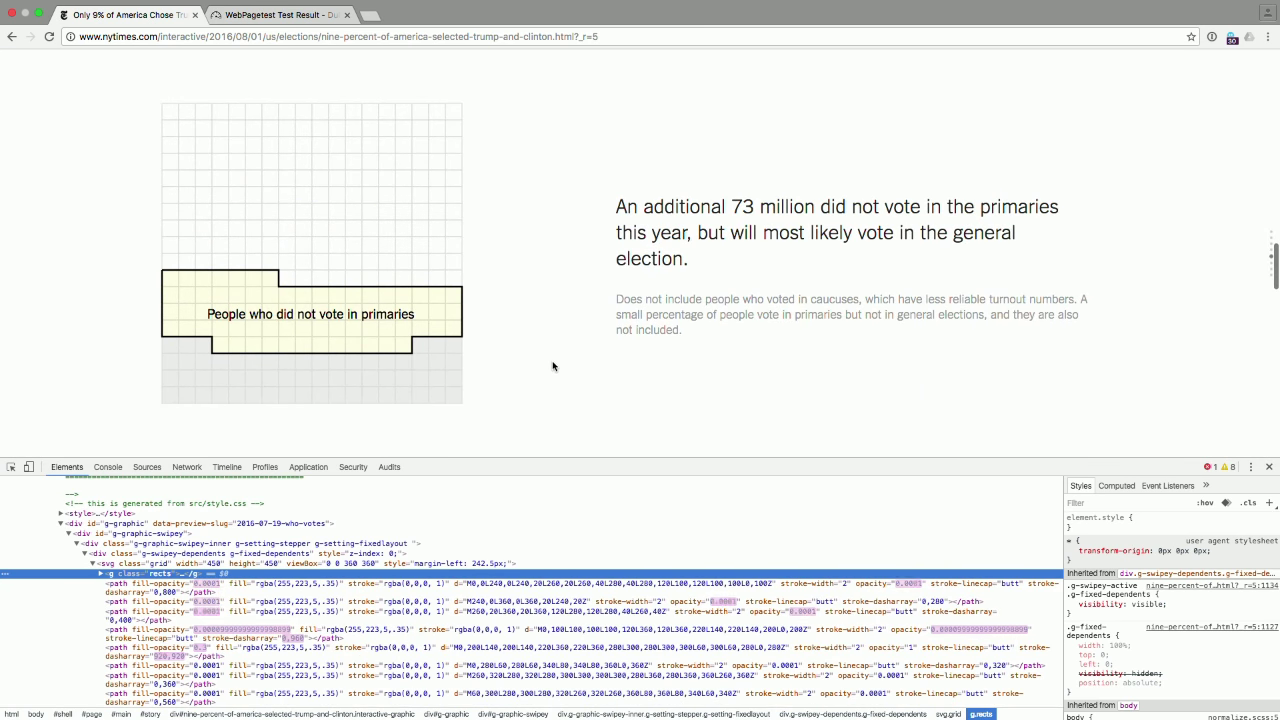
scroll(550, 385, "down", 2)
scroll(553, 365, "down", 2)
scroll(554, 364, "down", 2)
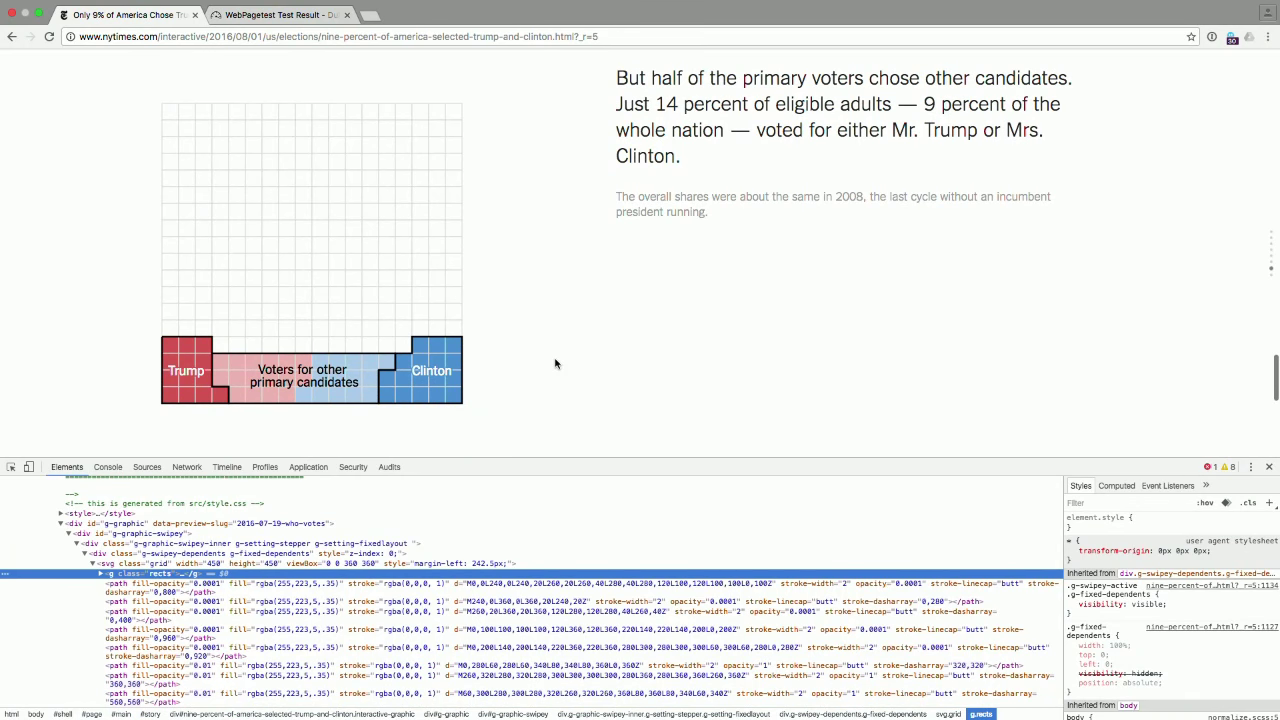
scroll(556, 363, "up", 1)
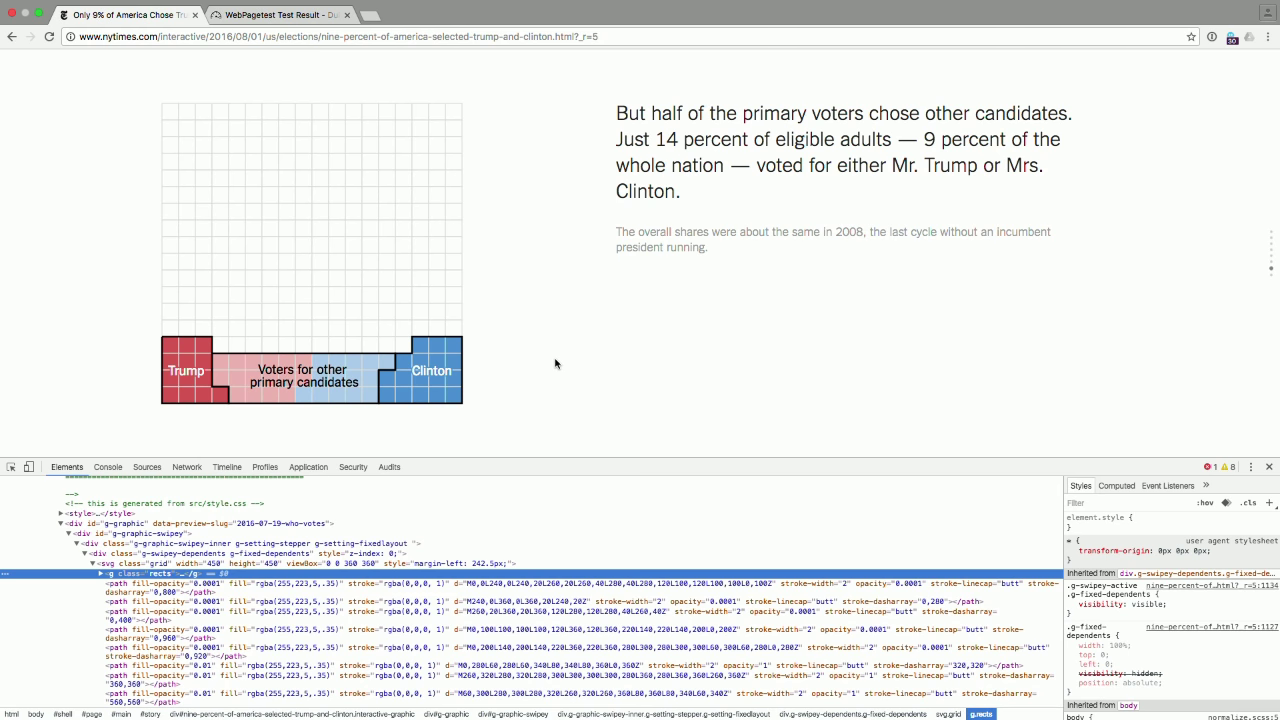
scroll(556, 363, "up", 1)
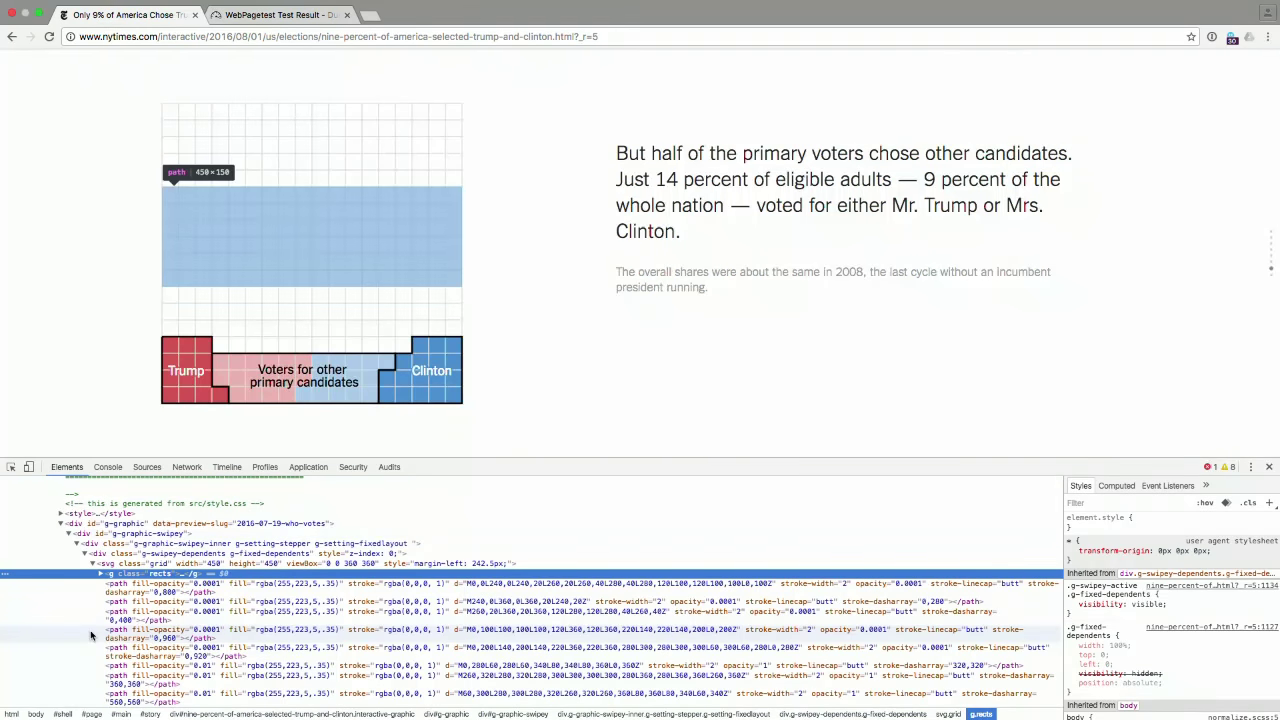
- Expand the g.rects node at the Trump and Clinton voters step
left_click(100, 573)
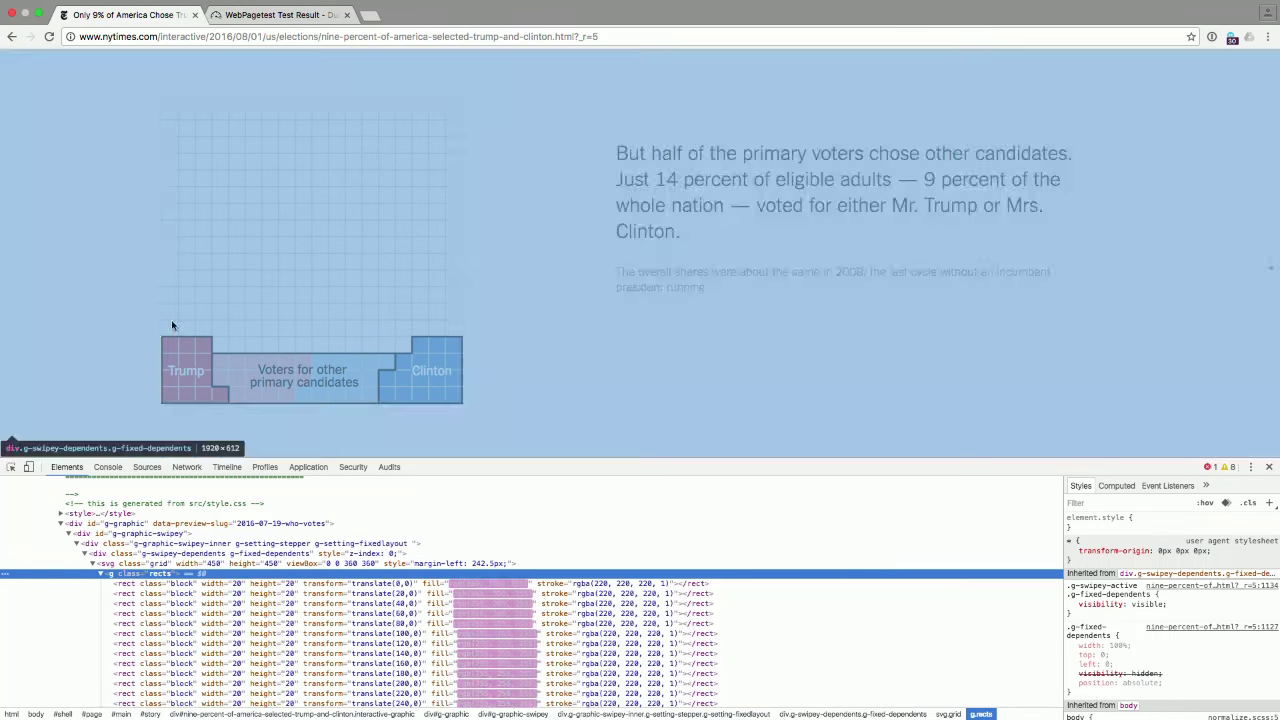
- Read the WebPagetest report at 175% zoom (2.75 s first view), then return to the article
left_click(284, 30)
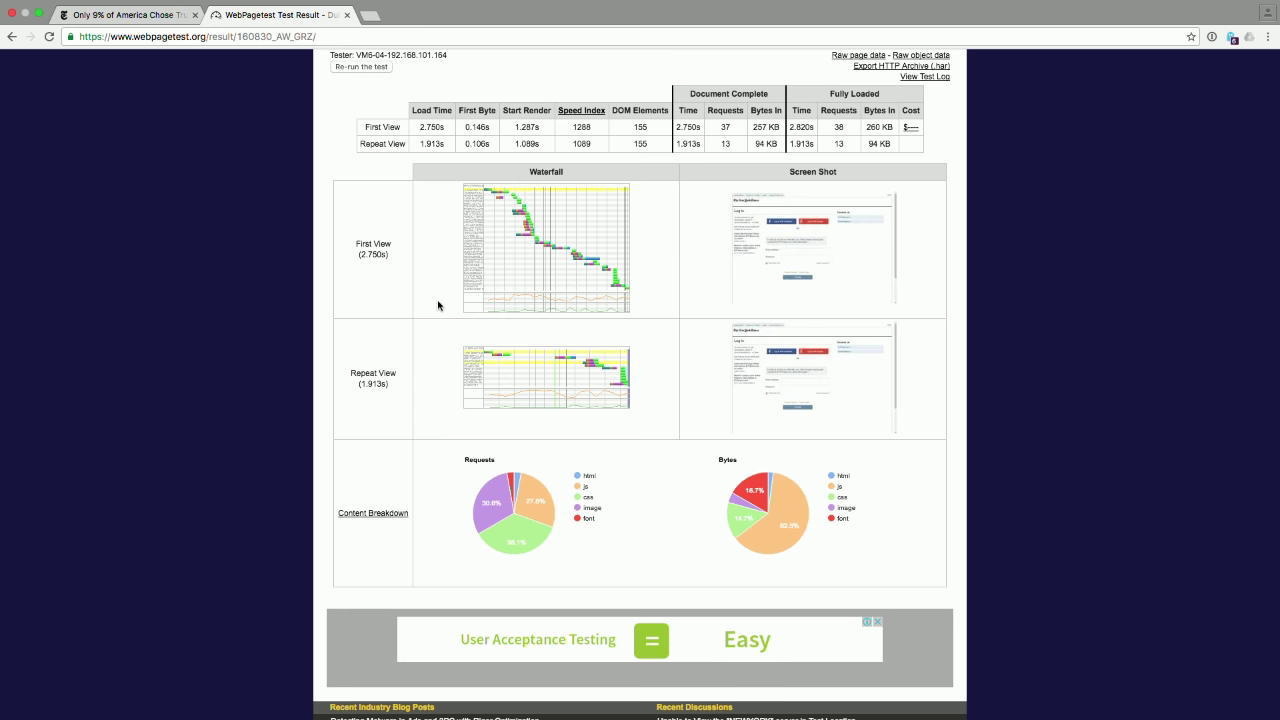
key("super+equal")
key("super+equal")
key("super+equal")
key("super+equal")
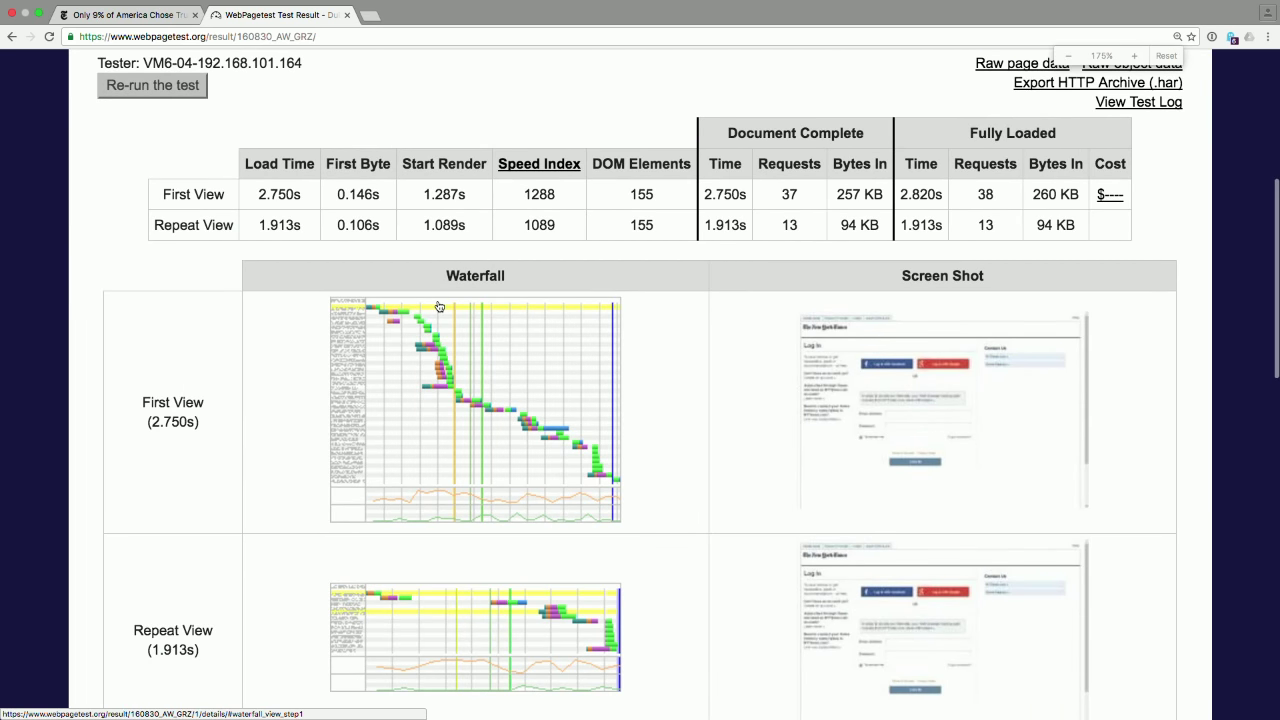
scroll(465, 395, "down", 1)
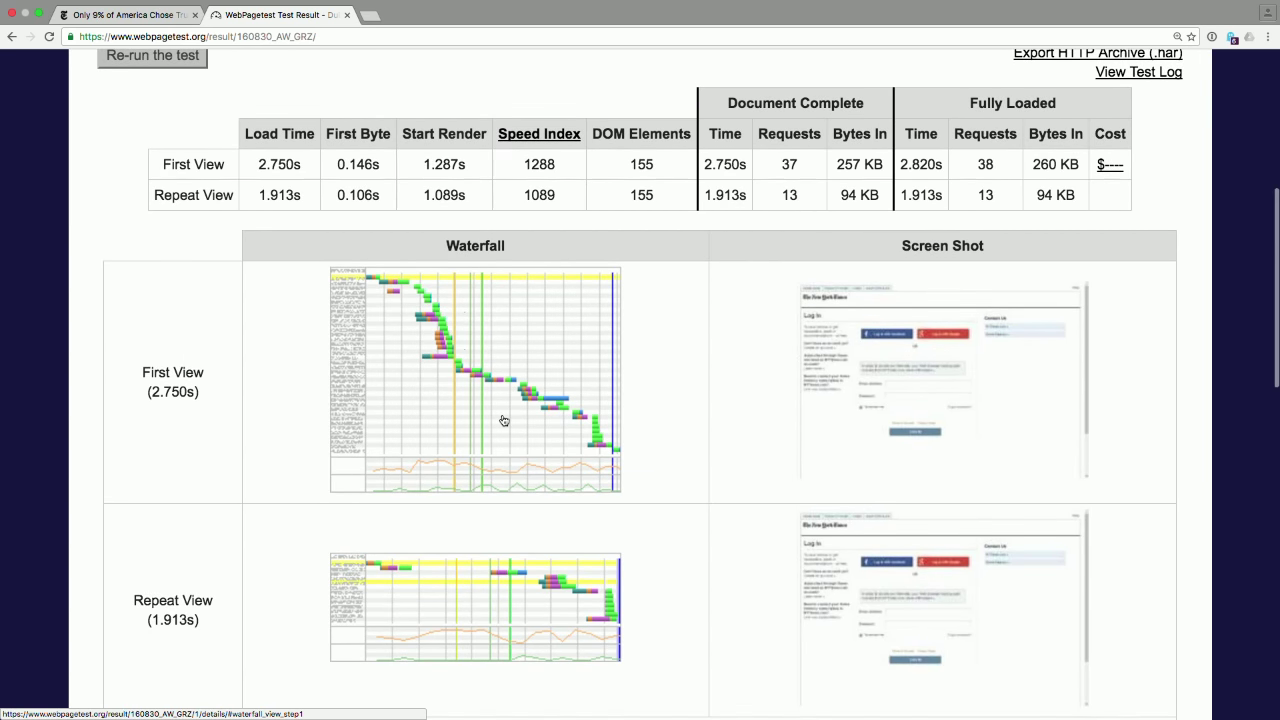
scroll(470, 411, "up", 3)
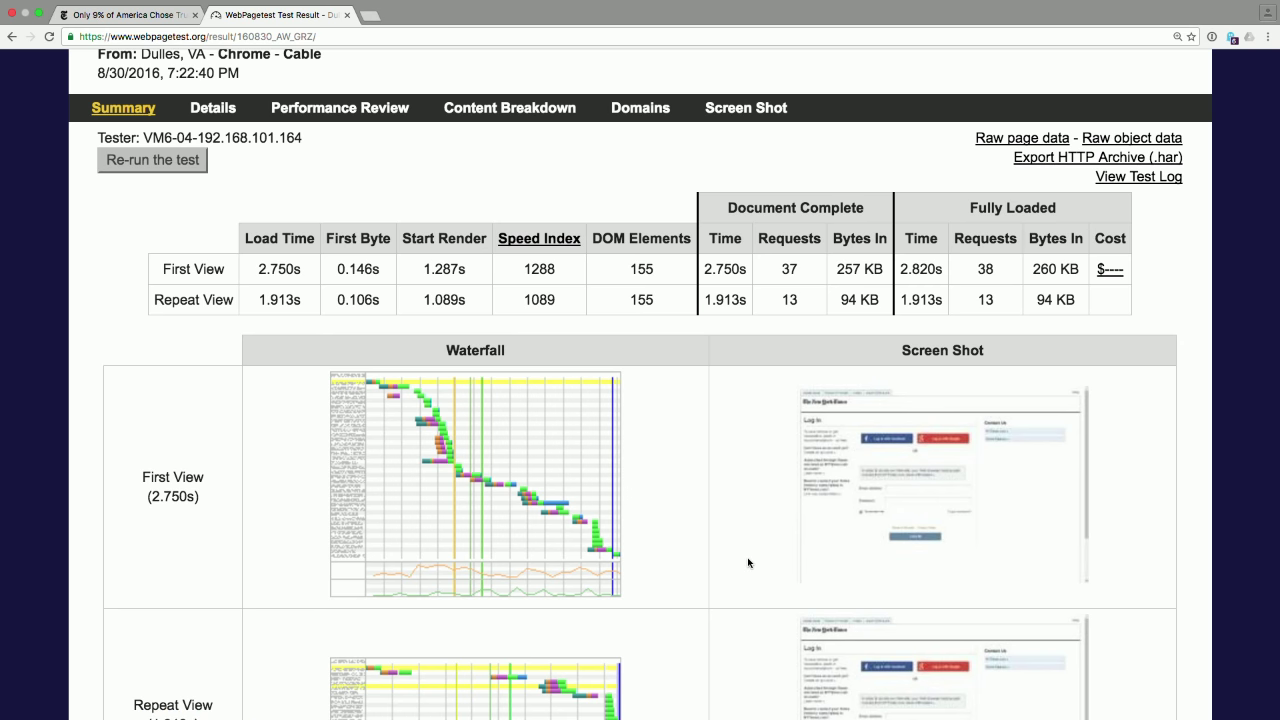
scroll(746, 560, "down", 5)
scroll(744, 558, "up", 5)
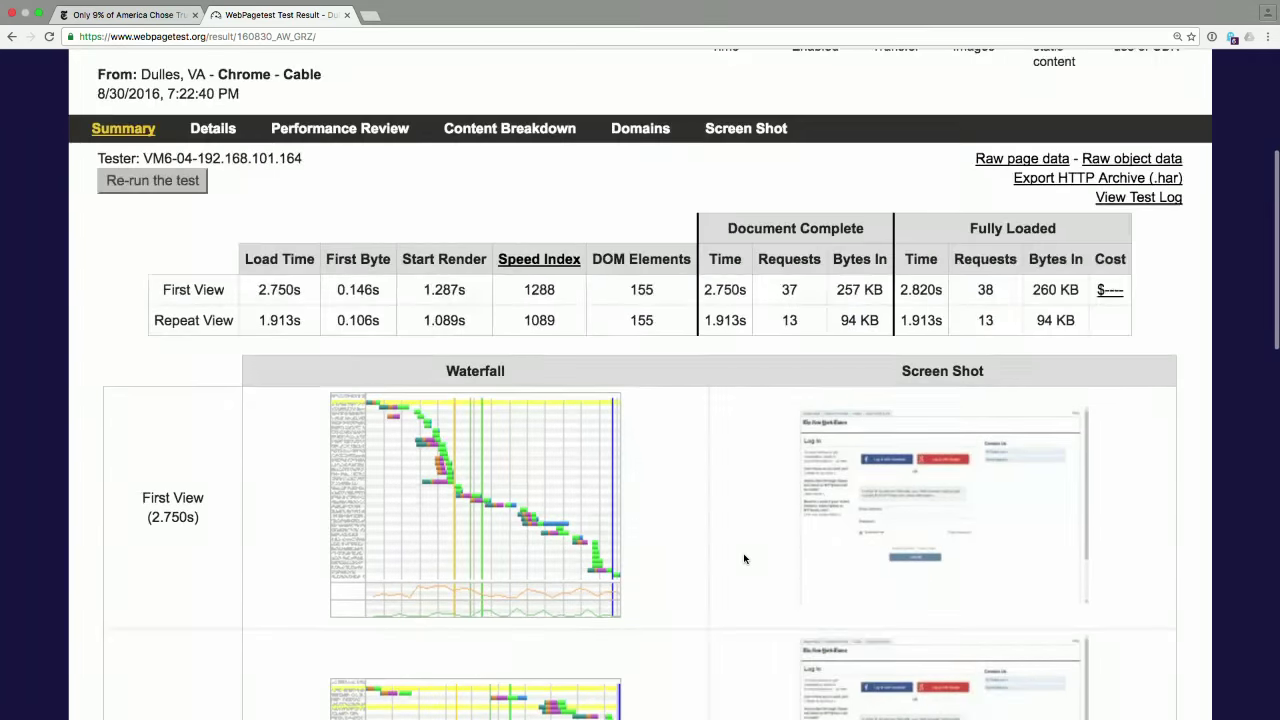
scroll(744, 558, "up", 4)
scroll(744, 557, "down", 1)
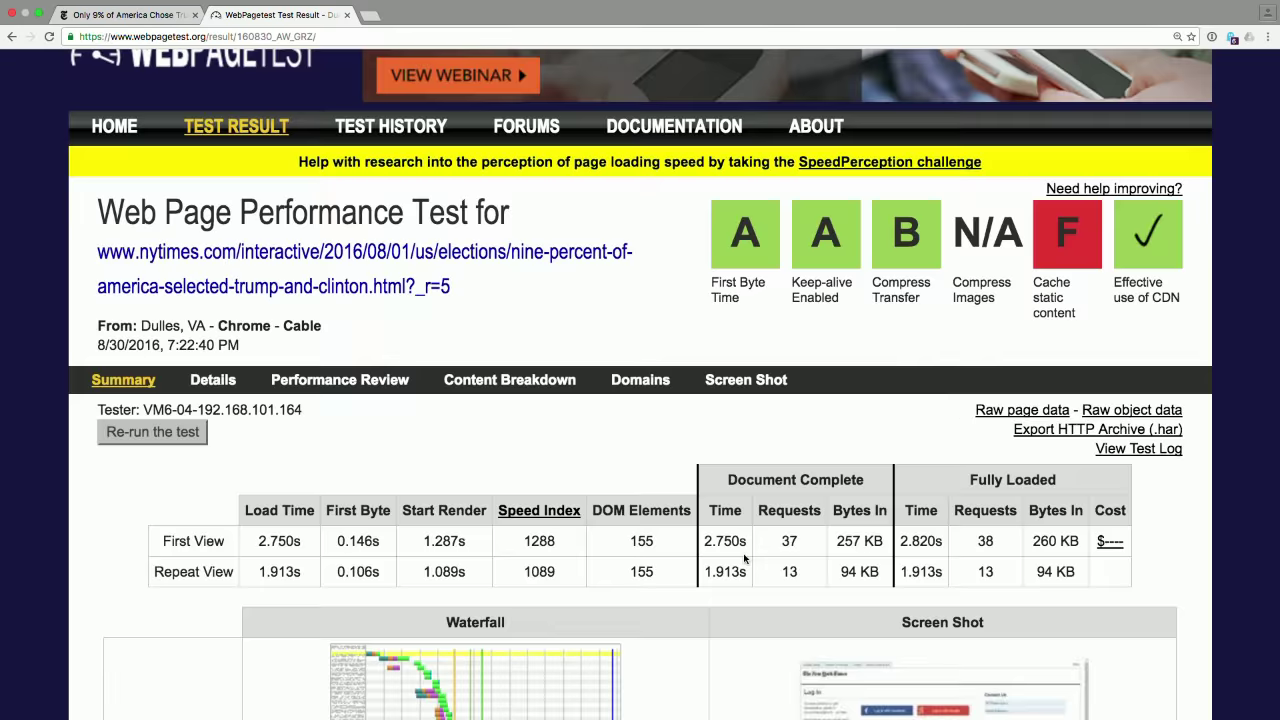
scroll(744, 558, "down", 2)
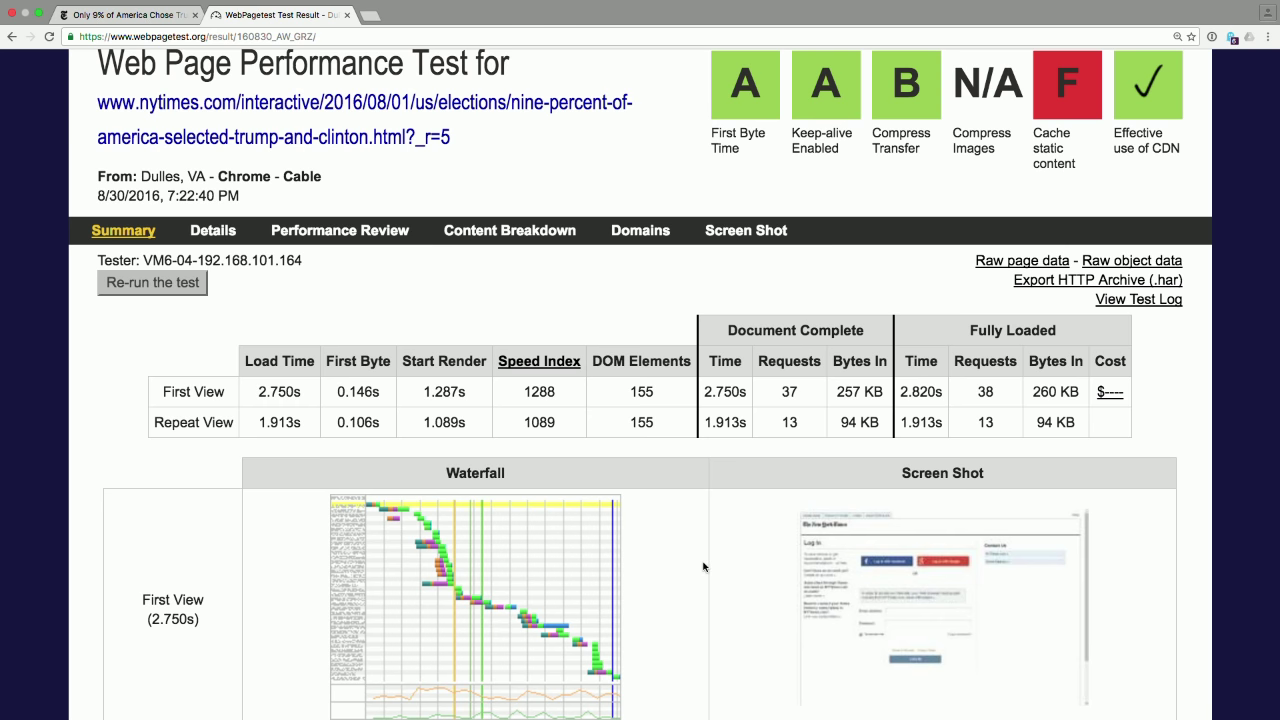
left_click(140, 16)
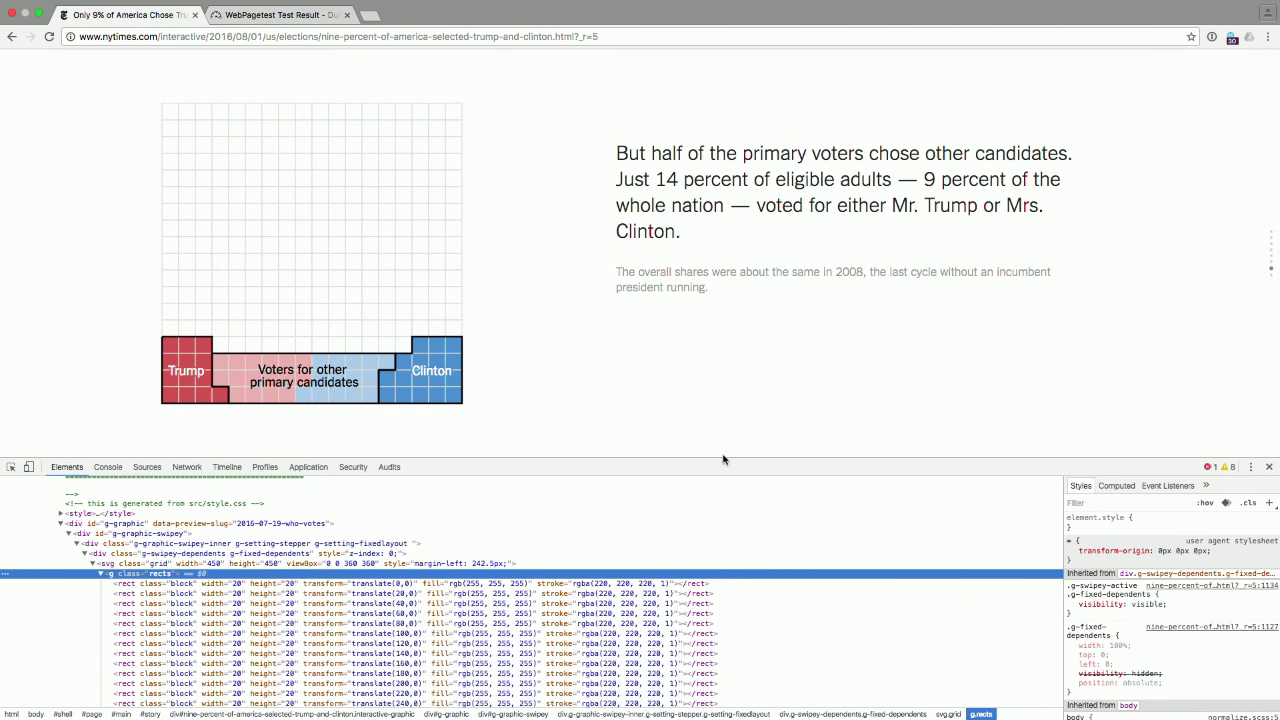
- Enlarge DevTools, scroll the Network panel's roughly 265 requests, then shrink DevTools again
left_click_drag(724, 458, 710, 250)
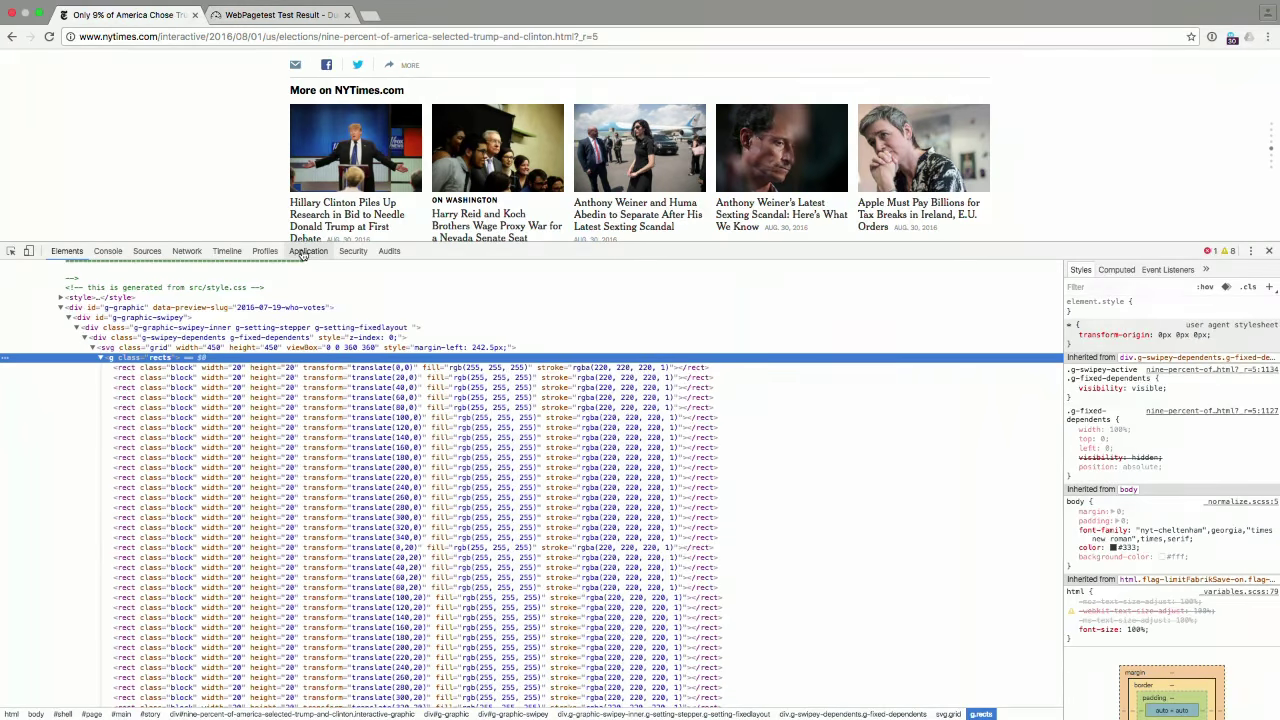
left_click(190, 252)
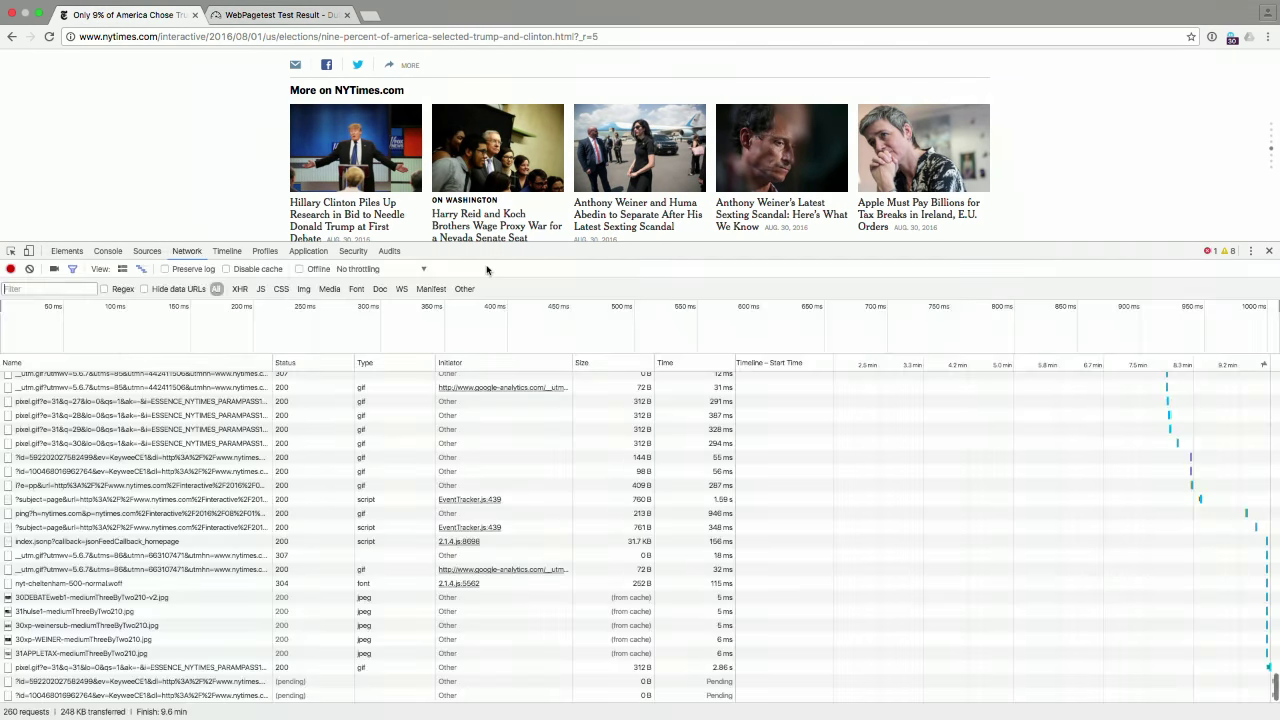
scroll(443, 491, "up", 10)
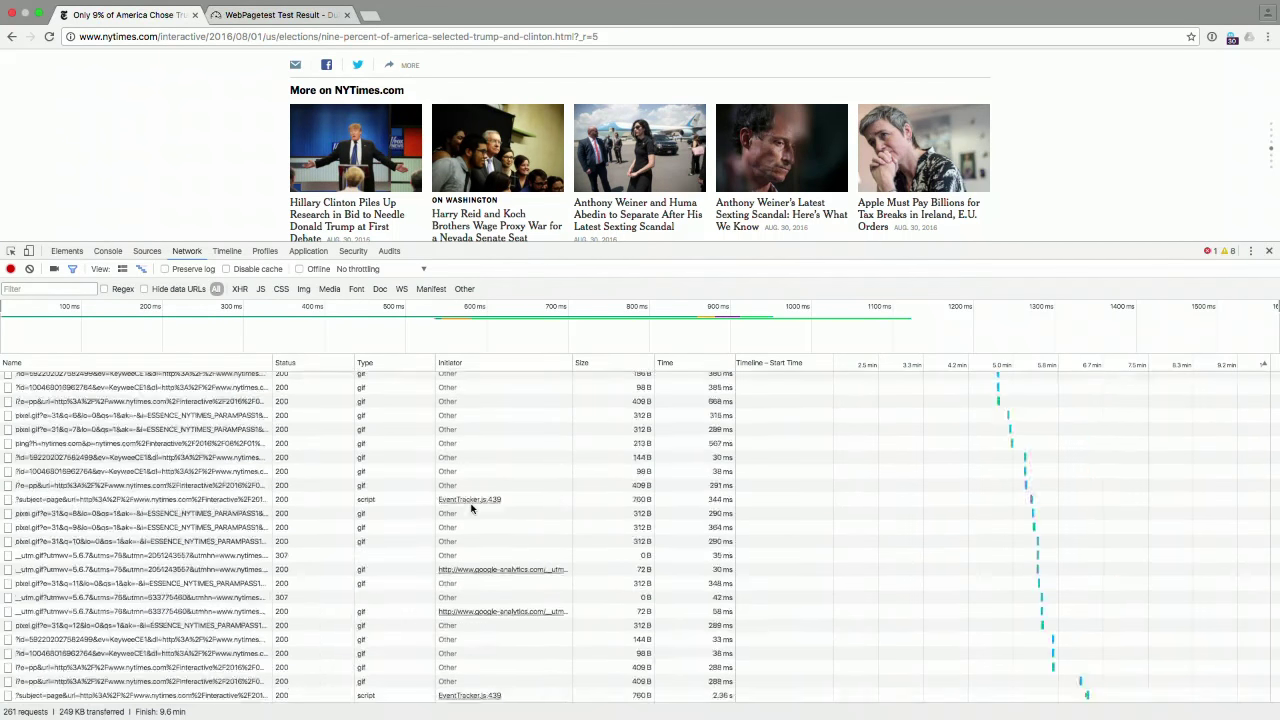
scroll(437, 506, "up", 10)
scroll(473, 508, "up", 5)
scroll(473, 508, "up", 3)
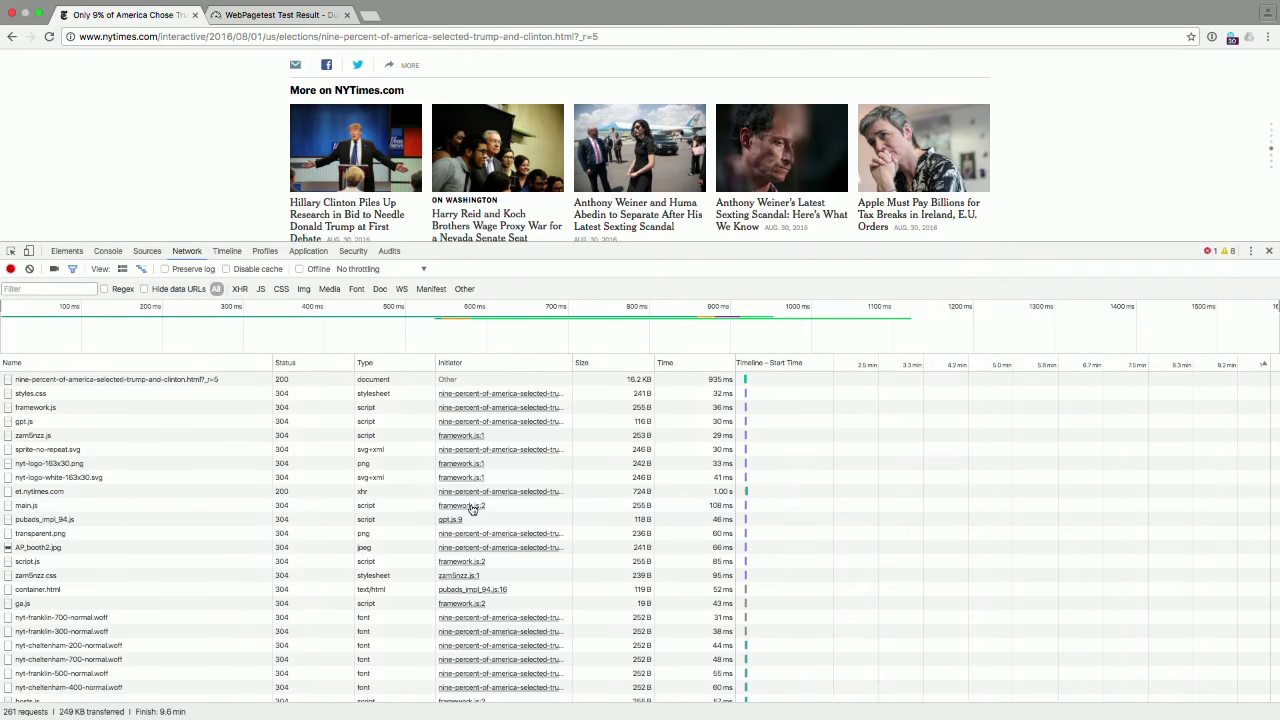
scroll(473, 508, "down", 2)
scroll(473, 508, "down", 3)
scroll(473, 510, "down", 3)
scroll(473, 510, "down", 3)
scroll(473, 510, "down", 3)
scroll(473, 510, "down", 3)
scroll(473, 508, "down", 3)
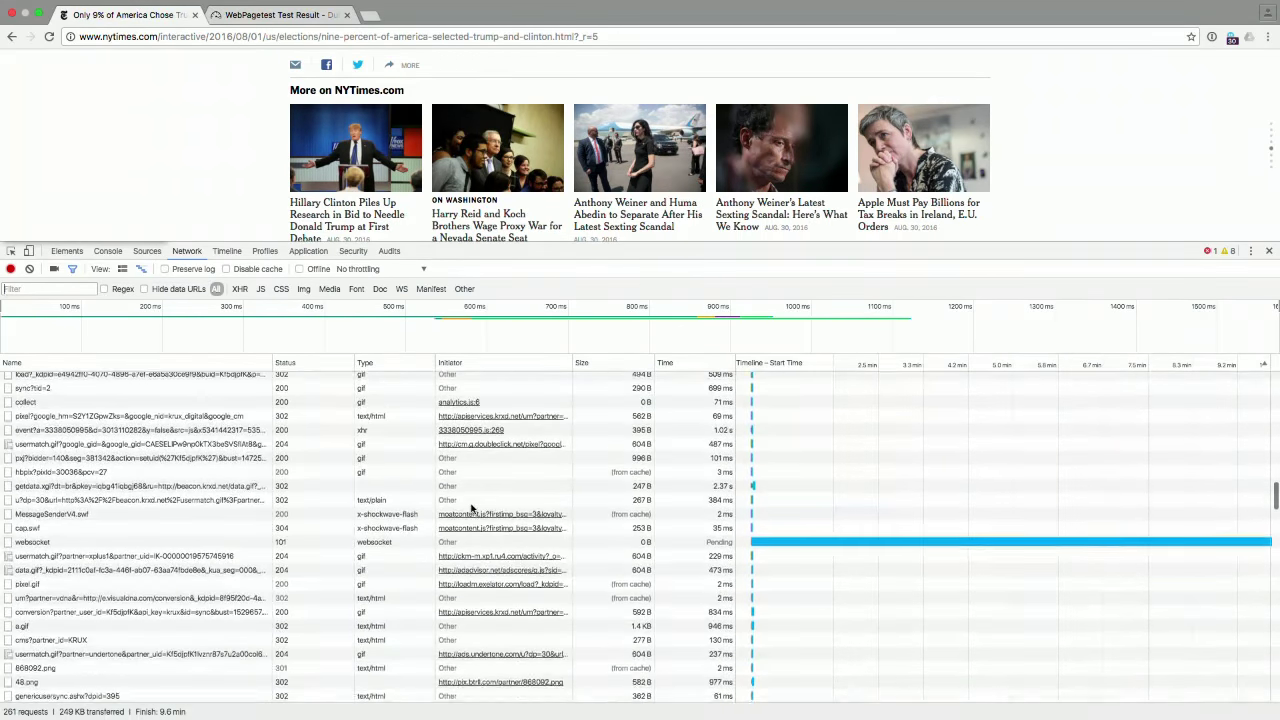
scroll(473, 508, "down", 3)
scroll(473, 508, "down", 3)
scroll(473, 510, "down", 3)
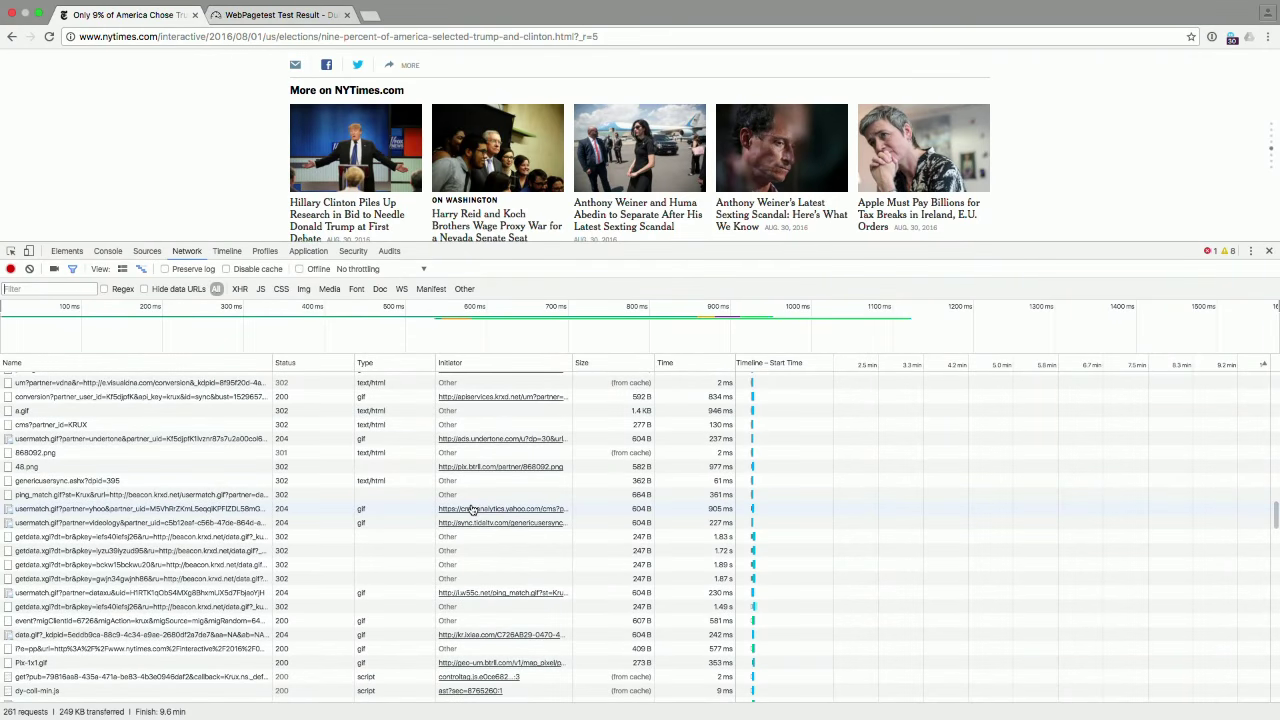
scroll(473, 510, "down", 3)
scroll(473, 510, "down", 3)
scroll(473, 510, "down", 3)
scroll(473, 510, "down", 2)
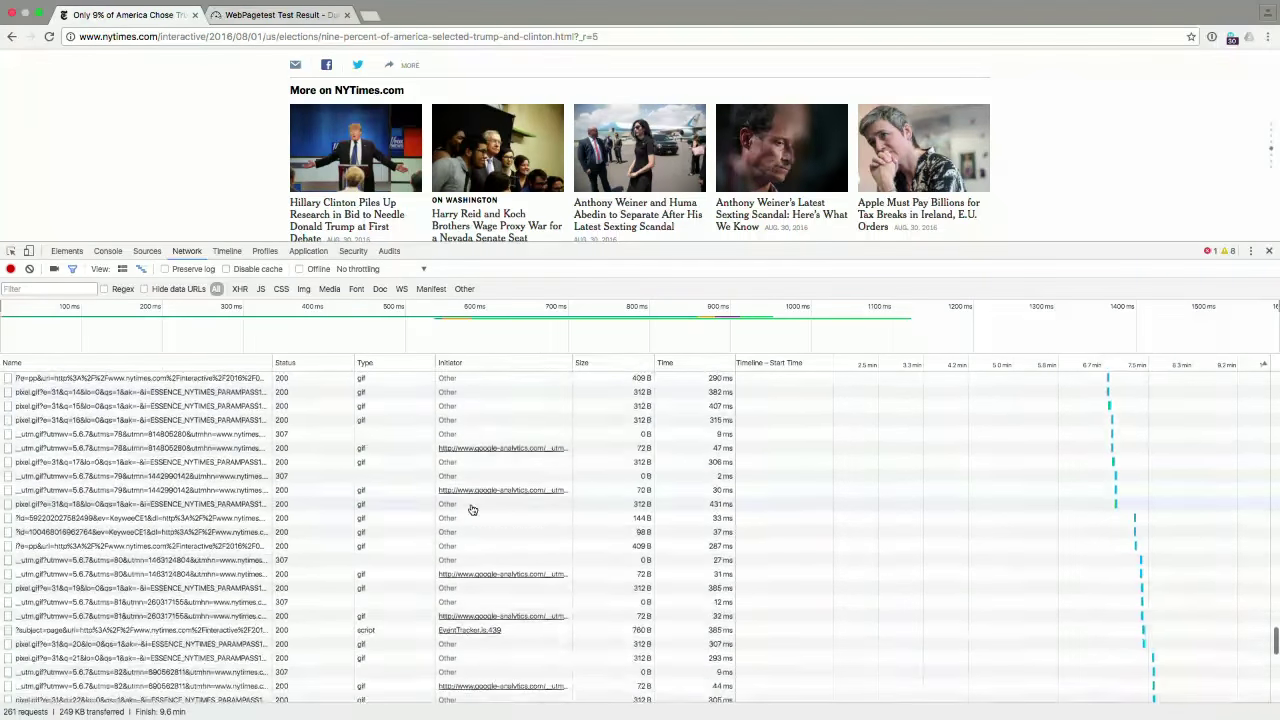
scroll(473, 510, "down", 3)
scroll(473, 510, "down", 3)
scroll(472, 508, "down", 2)
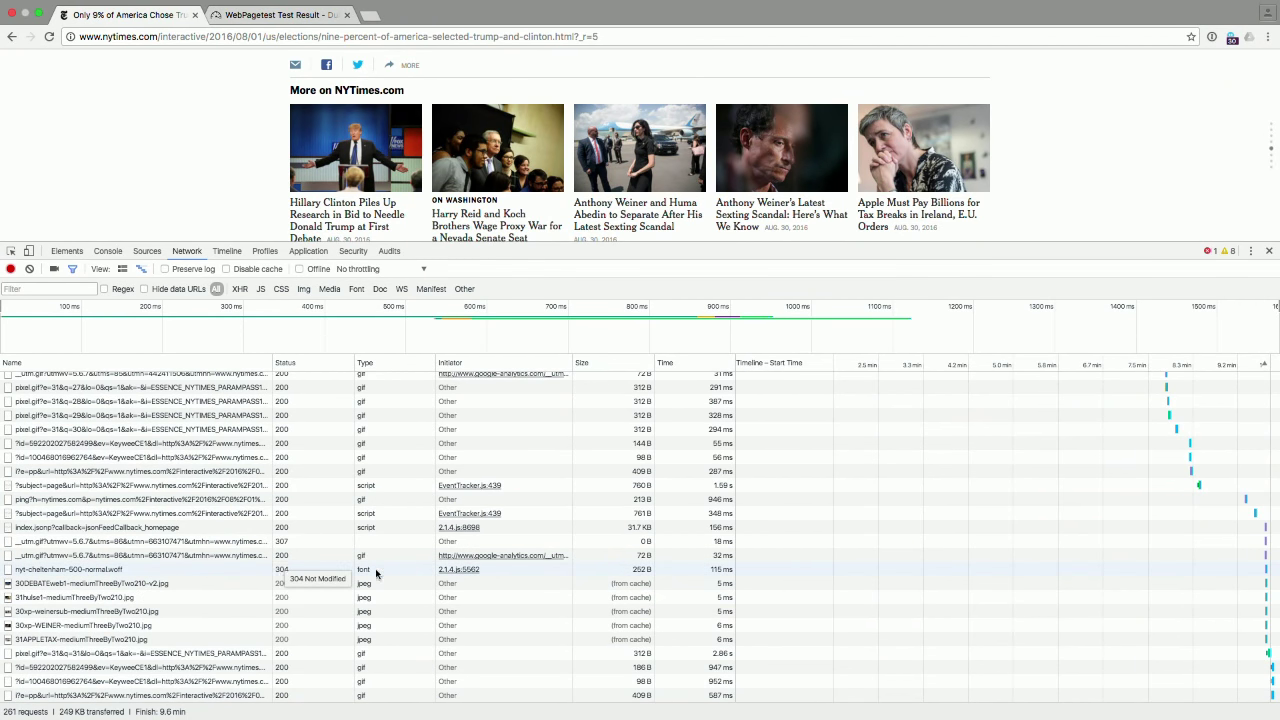
scroll(586, 607, "up", 2)
scroll(584, 604, "up", 1)
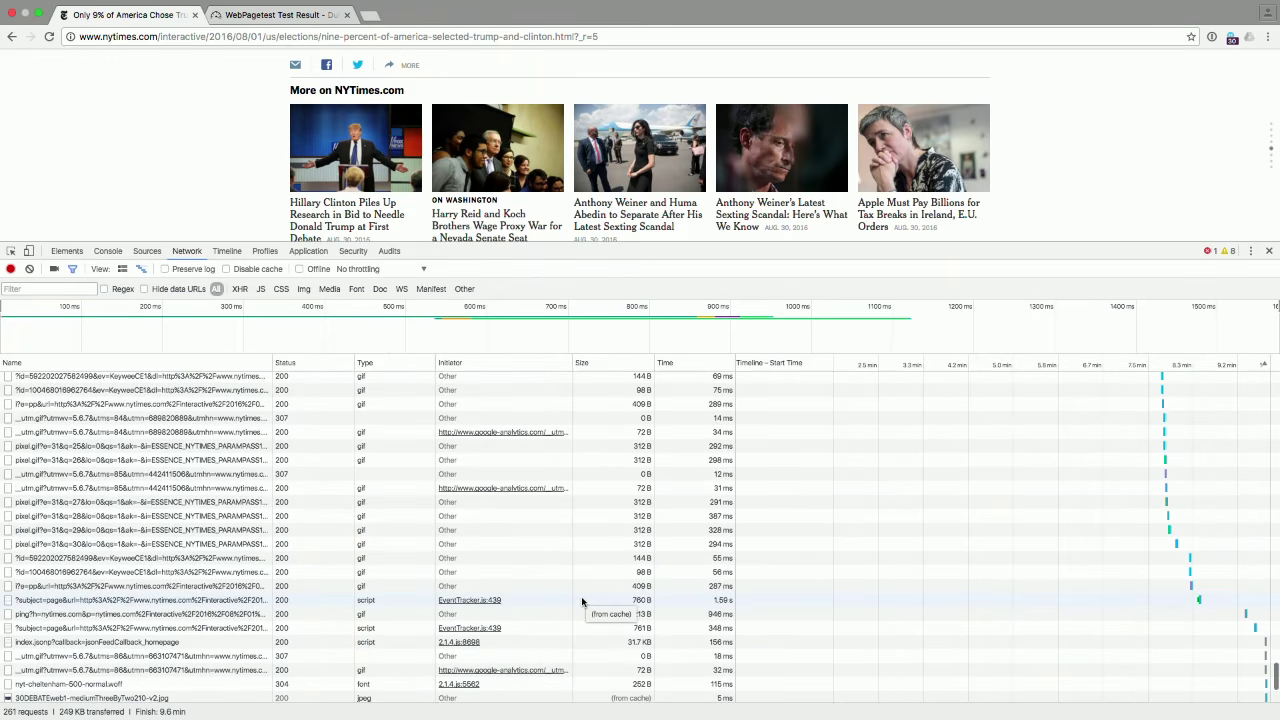
scroll(582, 601, "up", 5)
scroll(582, 601, "up", 5)
scroll(582, 601, "up", 5)
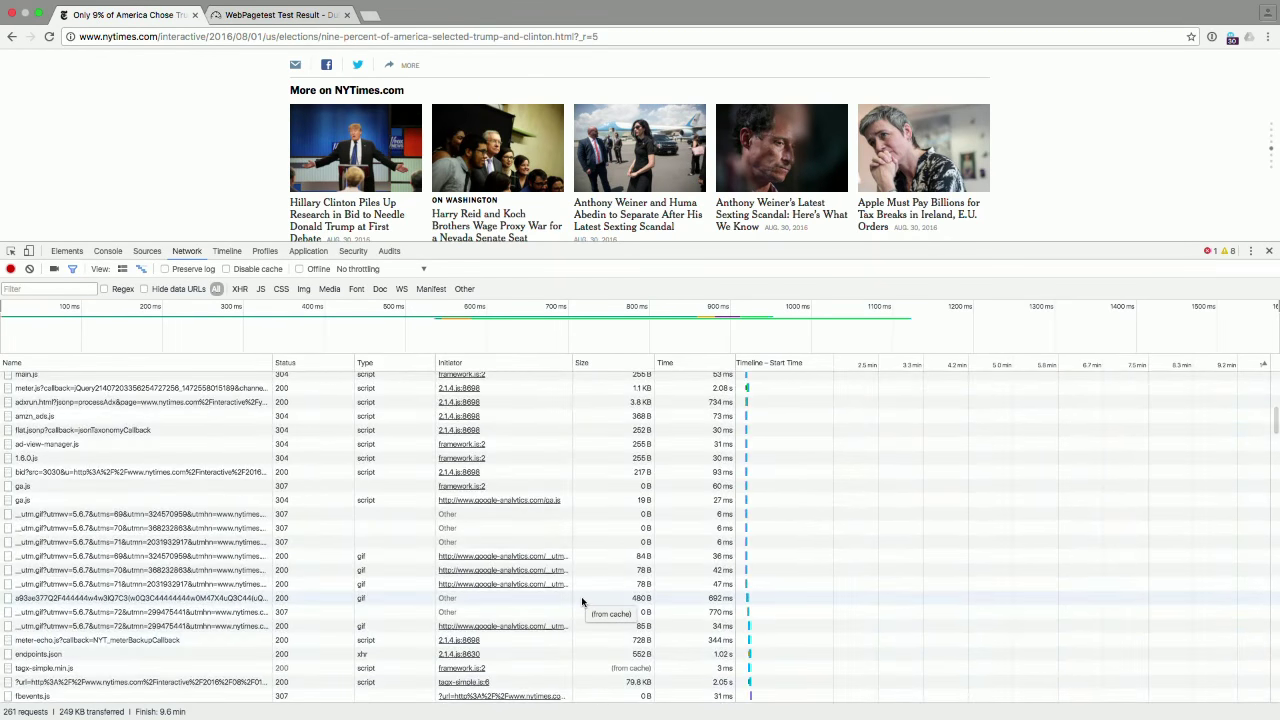
scroll(582, 601, "up", 3)
scroll(582, 601, "up", 3)
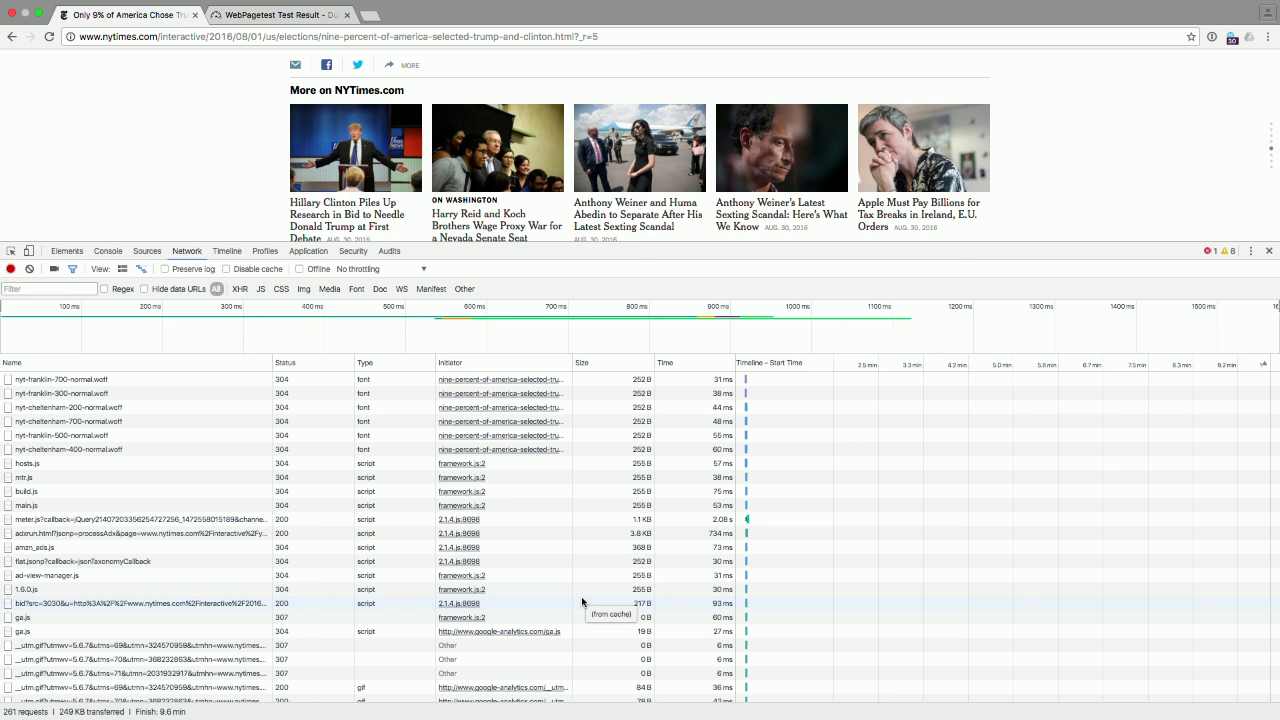
scroll(582, 601, "up", 1)
scroll(582, 601, "up", 5)
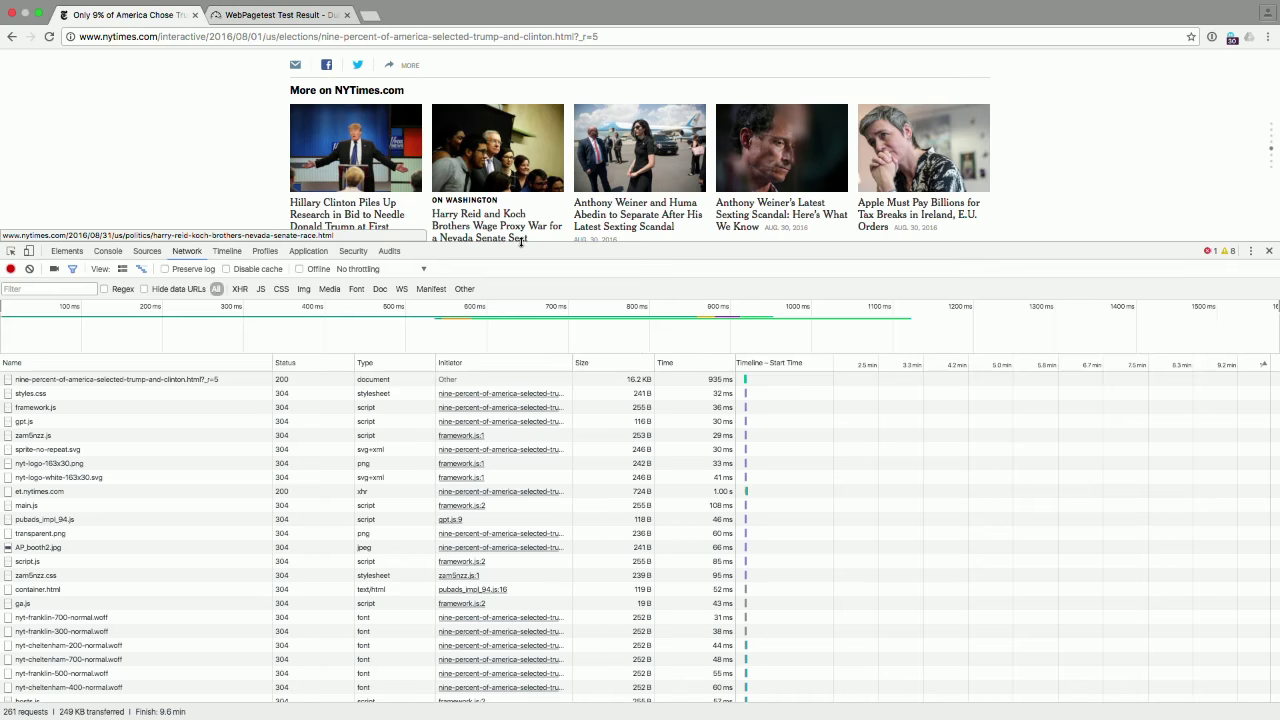
left_click_drag(510, 245, 589, 501)
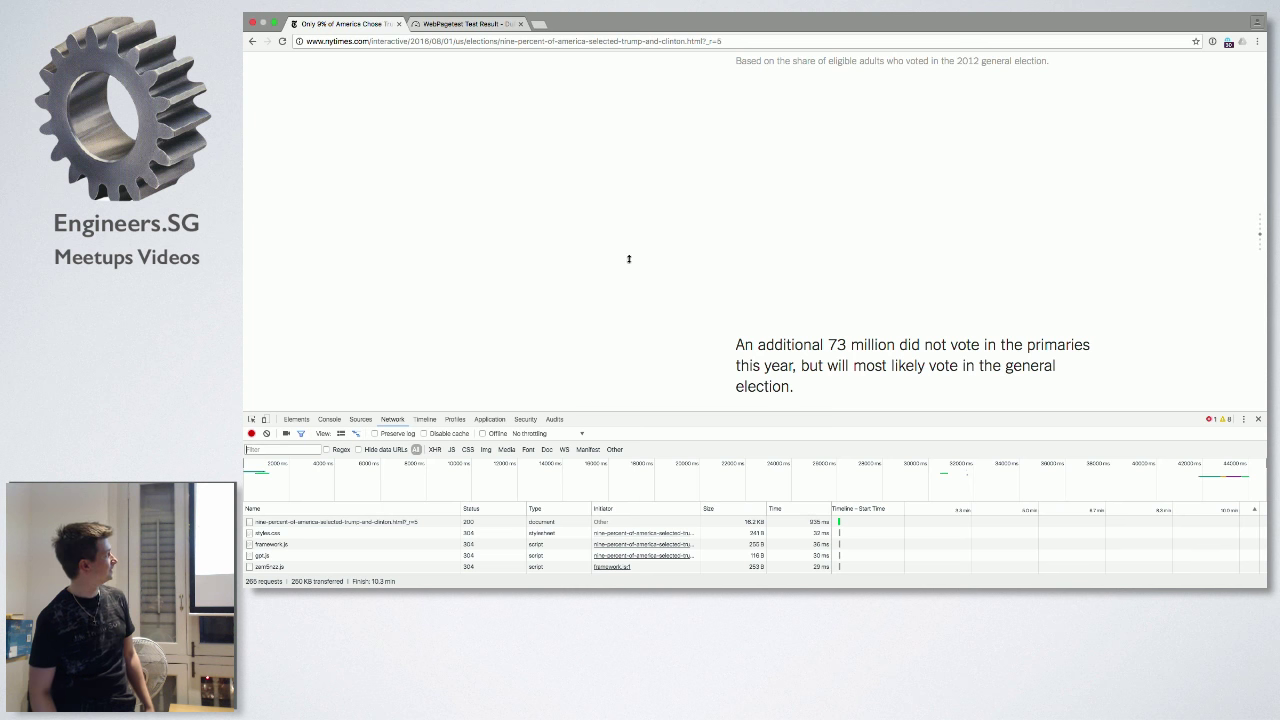
- Reload the article with Cmd+R while the Network panel is open
key("super+r")
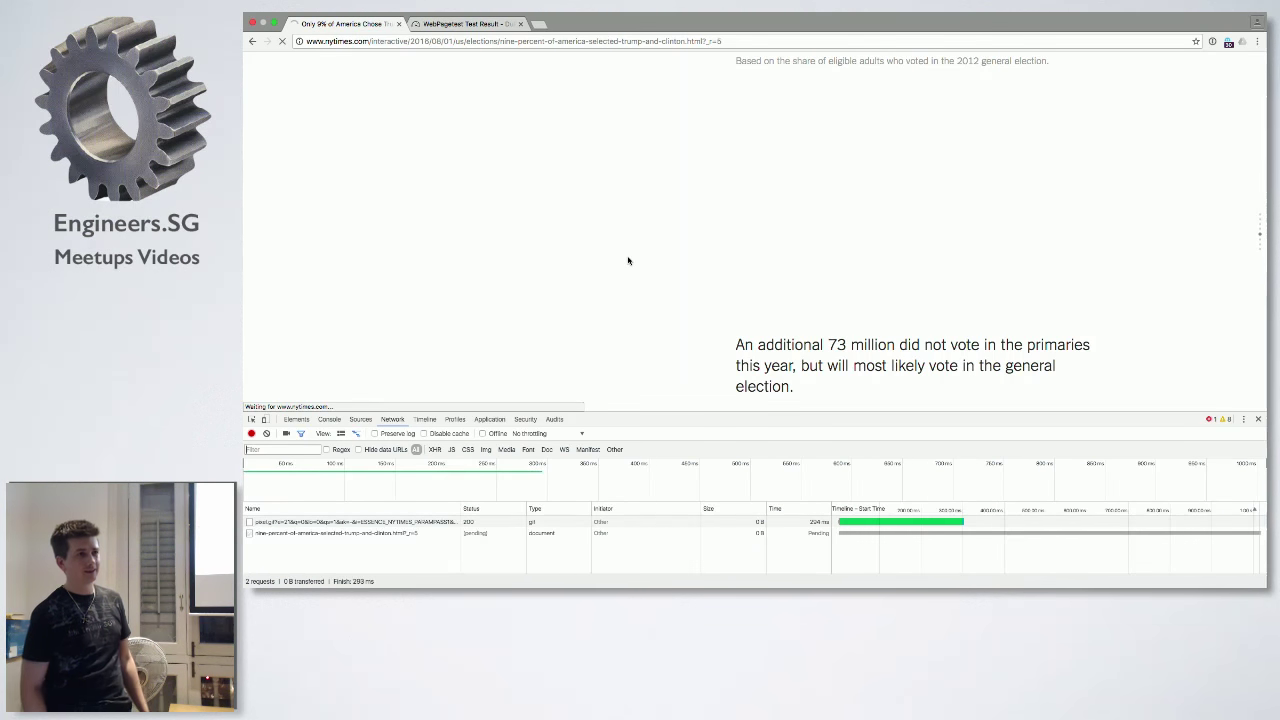